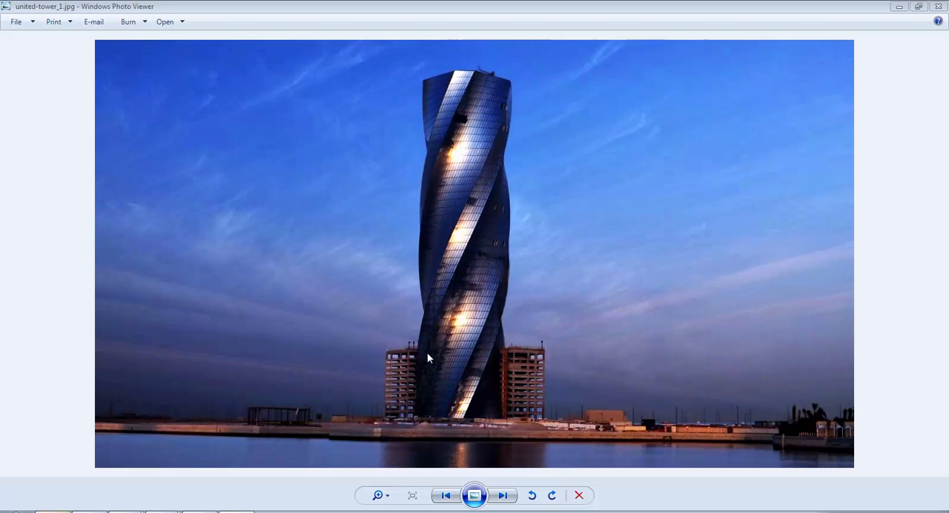
# - Close the tower reference photo, switch to Dynamo and start a new graph
pyautogui.click(940, 6)
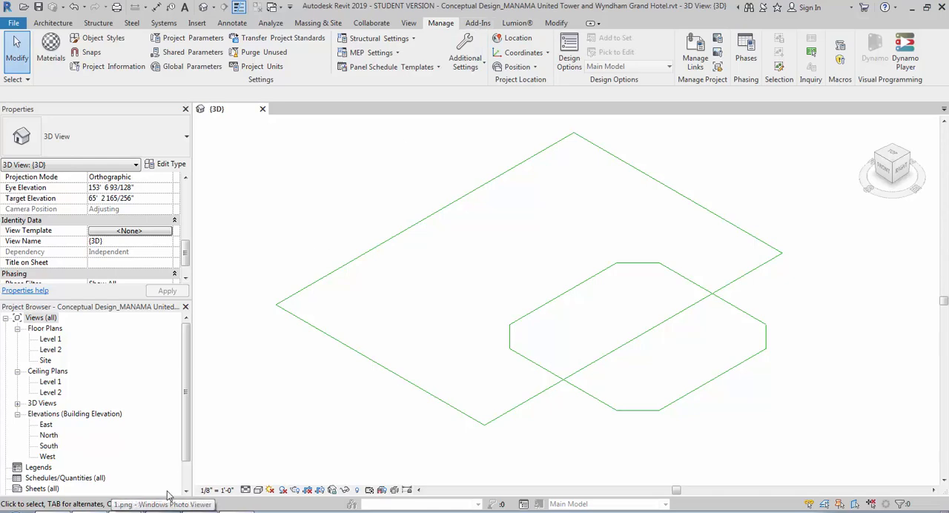
pyautogui.click(29, 498)
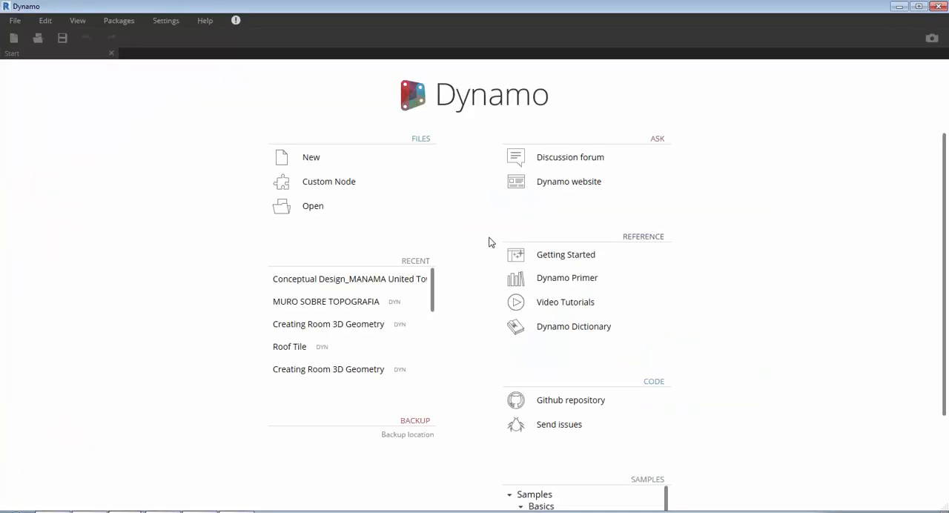
pyautogui.click(321, 159)
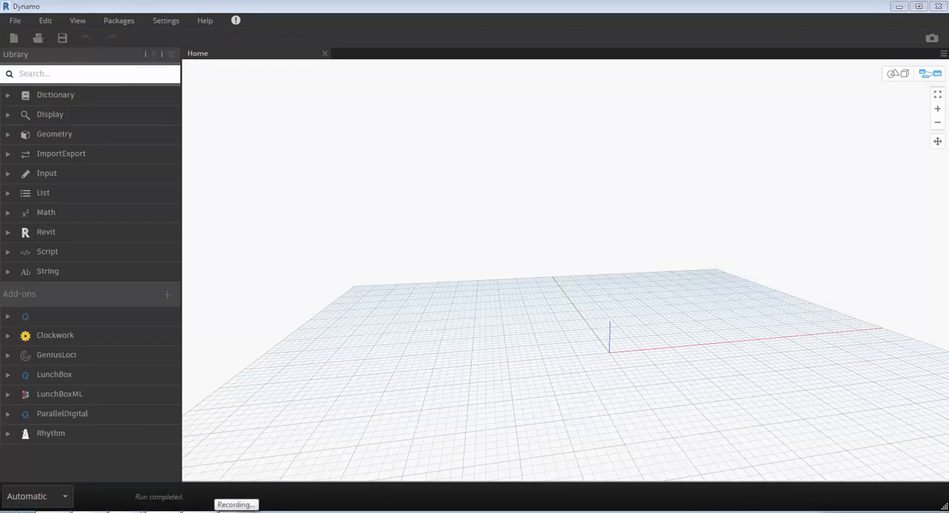
pyautogui.click(489, 273)
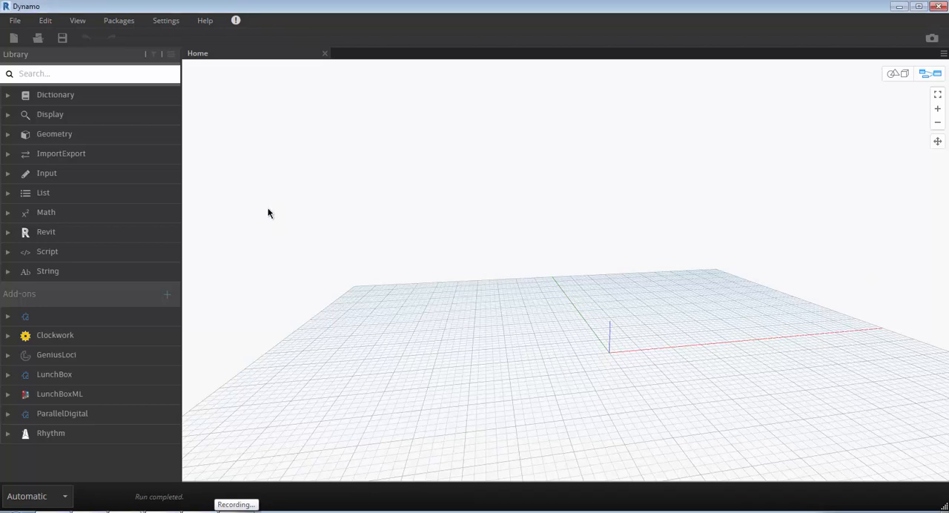
# - Search the node library for "model element" and place a Select Model Elements node in an open area of the canvas
pyautogui.click(54, 75)
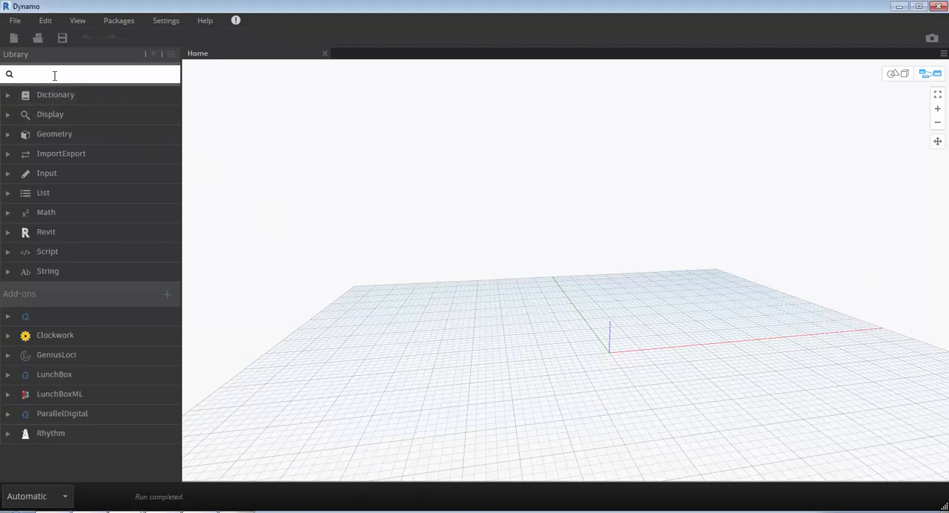
pyautogui.write('model element')
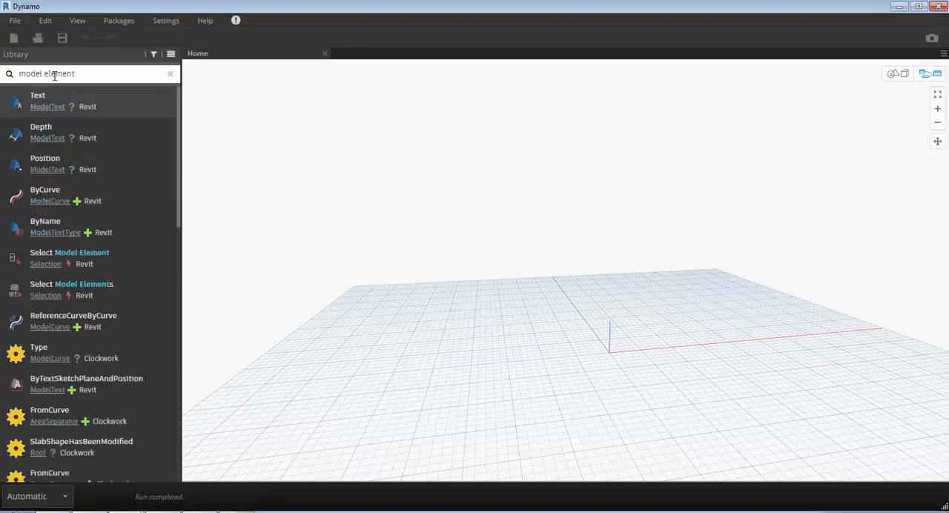
pyautogui.moveTo(104, 271)
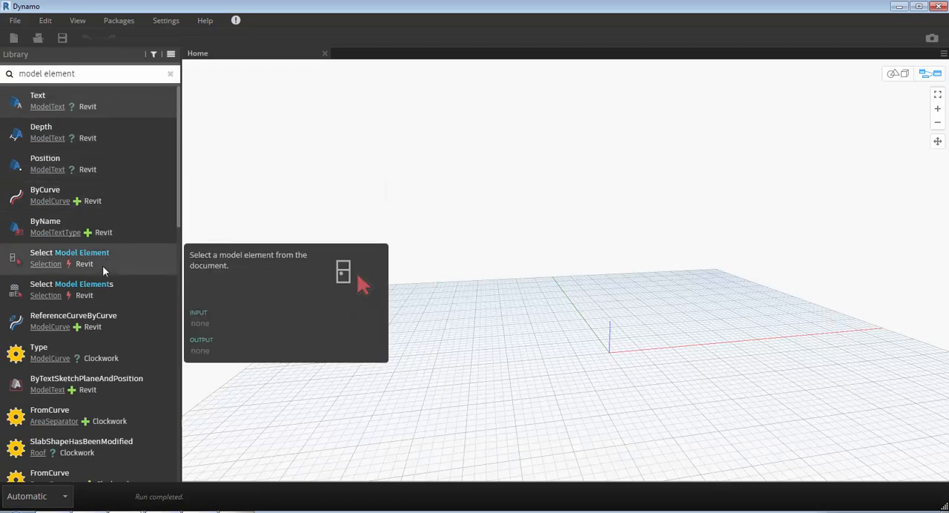
pyautogui.moveTo(100, 294)
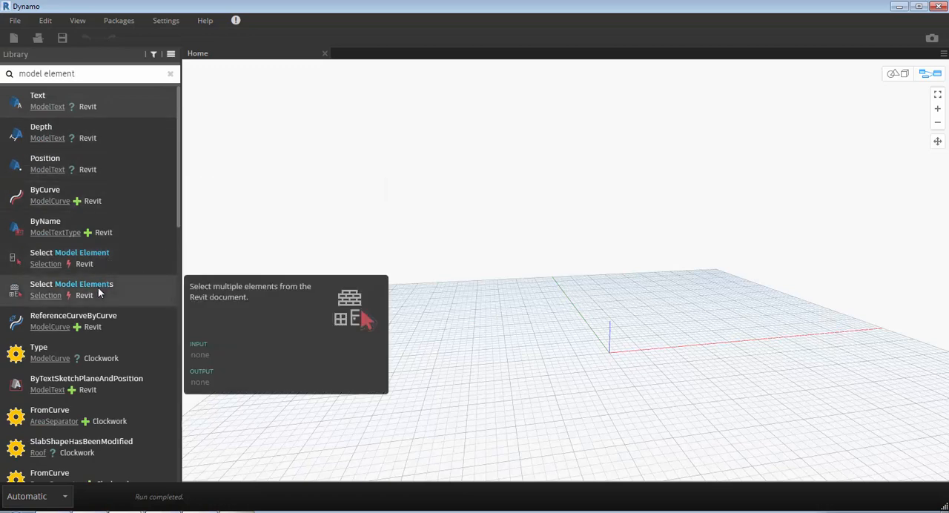
pyautogui.click(100, 293)
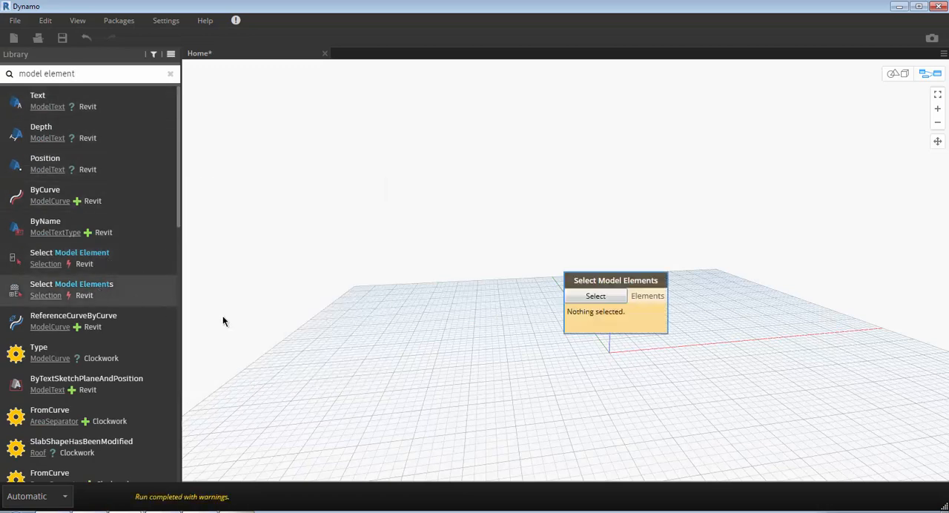
pyautogui.moveTo(603, 287); pyautogui.dragTo(471, 275)
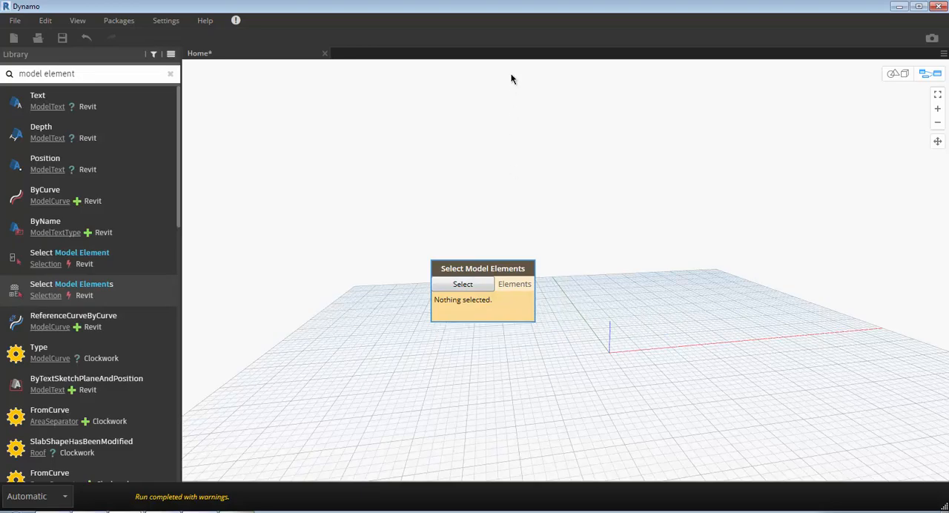
# - Arrange the Dynamo window beside Revit's 3D view and move the Select Model Elements node fully into the visible canvas
pyautogui.moveTo(495, 6); pyautogui.dragTo(603, 126)
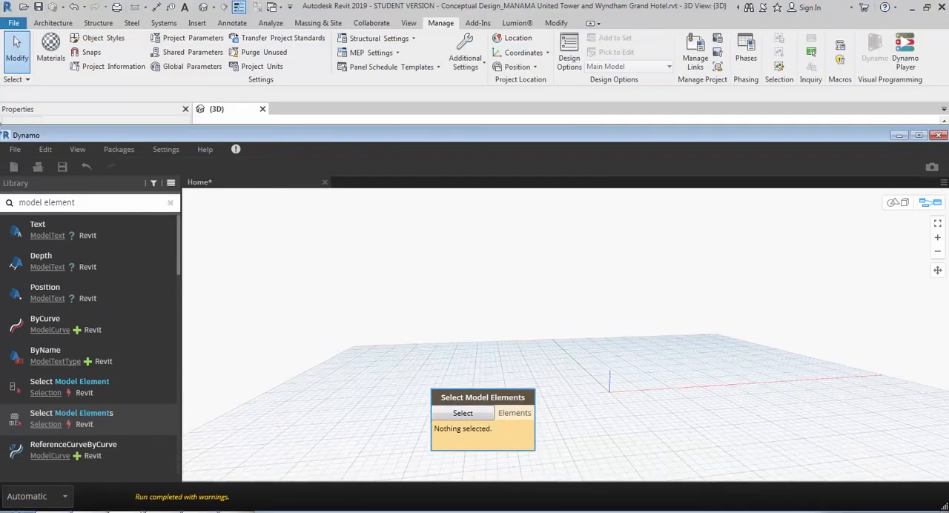
pyautogui.moveTo(164, 131); pyautogui.dragTo(0, 89)
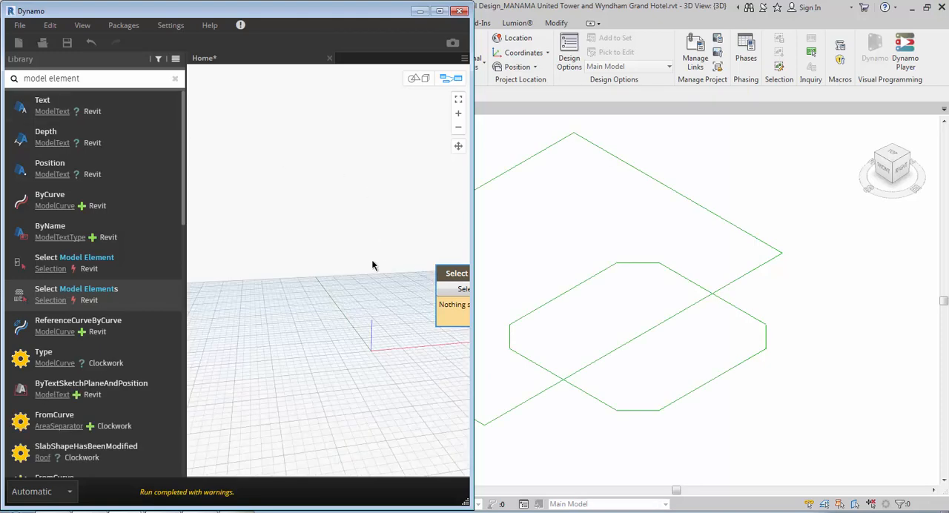
pyautogui.moveTo(375, 282); pyautogui.dragTo(275, 267, button='middle')
# - Temporarily hide the whole chain of lines forming the large four-sided outline in Revit's 3D view
pyautogui.click(401, 282)
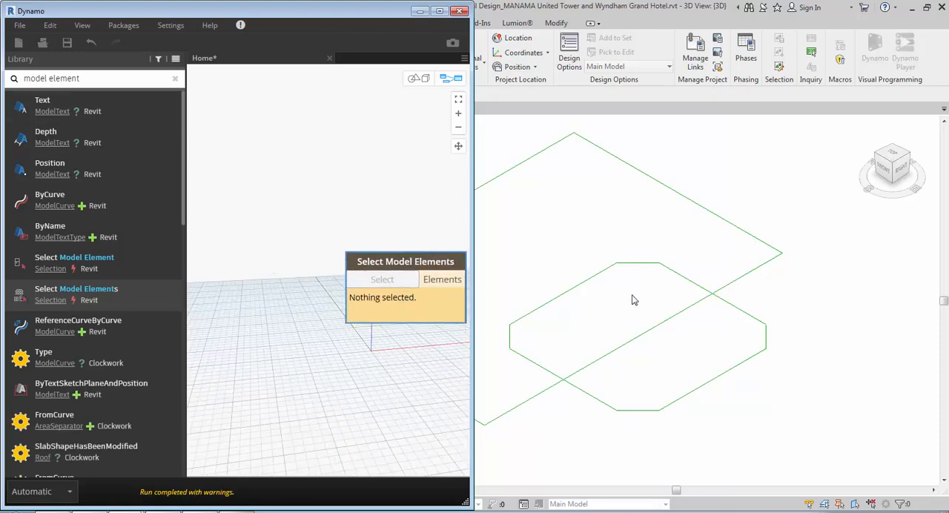
pyautogui.scroll(-3, 670, 329)
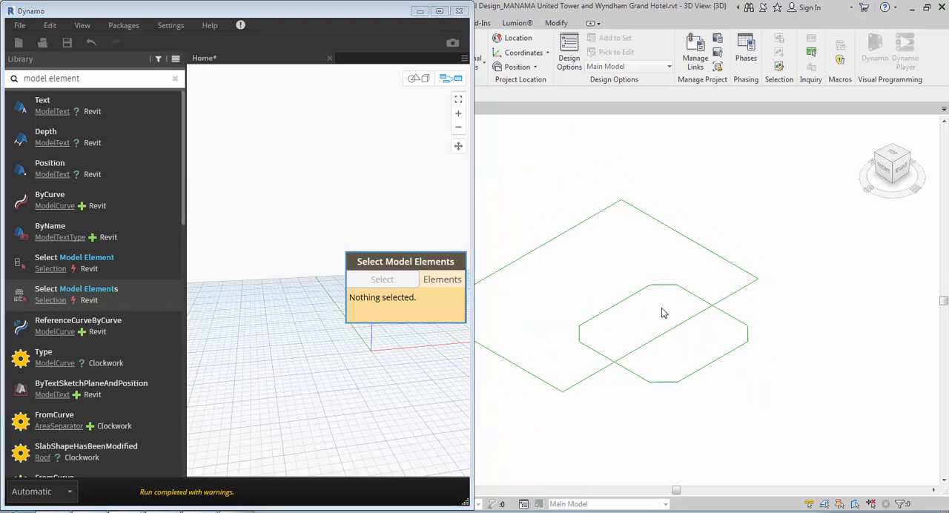
pyautogui.click(635, 339)
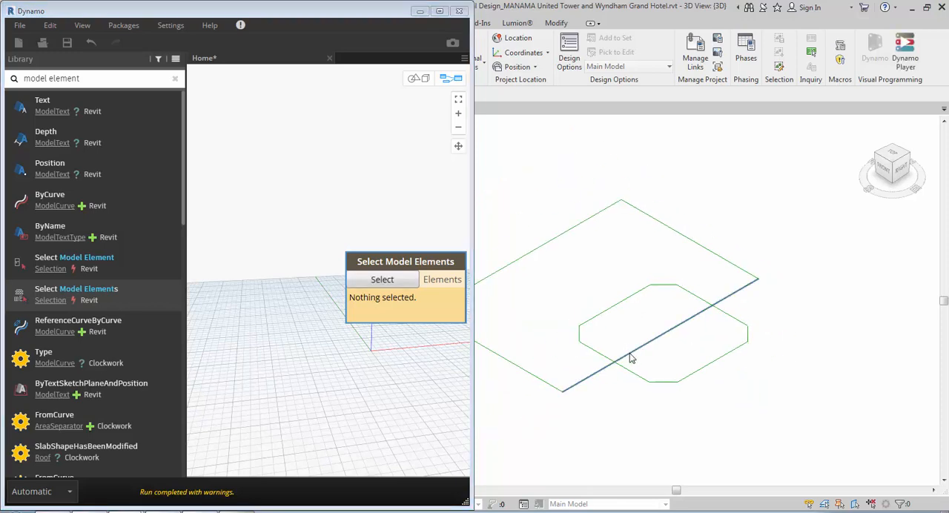
pyautogui.press('Tab')
pyautogui.click(630, 354)
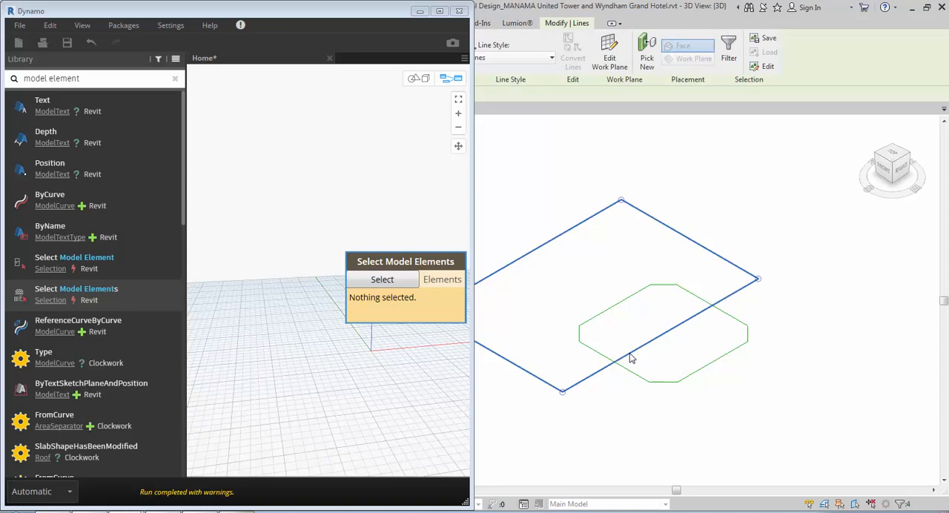
pyautogui.press('h')
pyautogui.press('h')
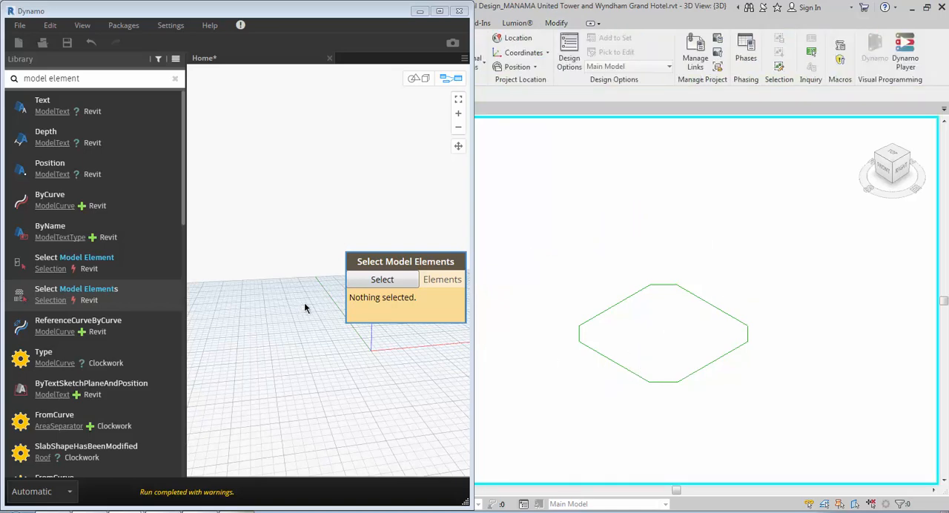
# - Assign all lines of the octagonal outline to the Select Model Elements node and maximize the Dynamo window
pyautogui.click(372, 280)
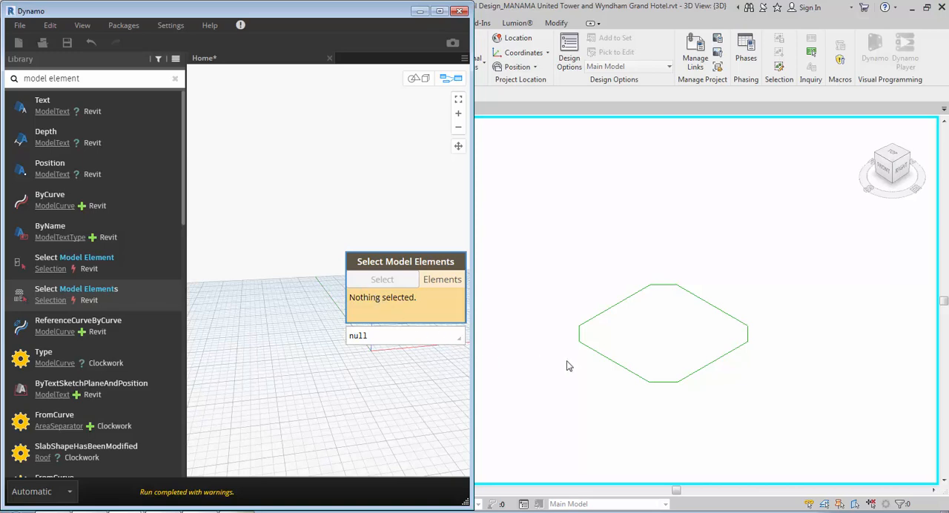
pyautogui.moveTo(787, 421); pyautogui.dragTo(548, 252)
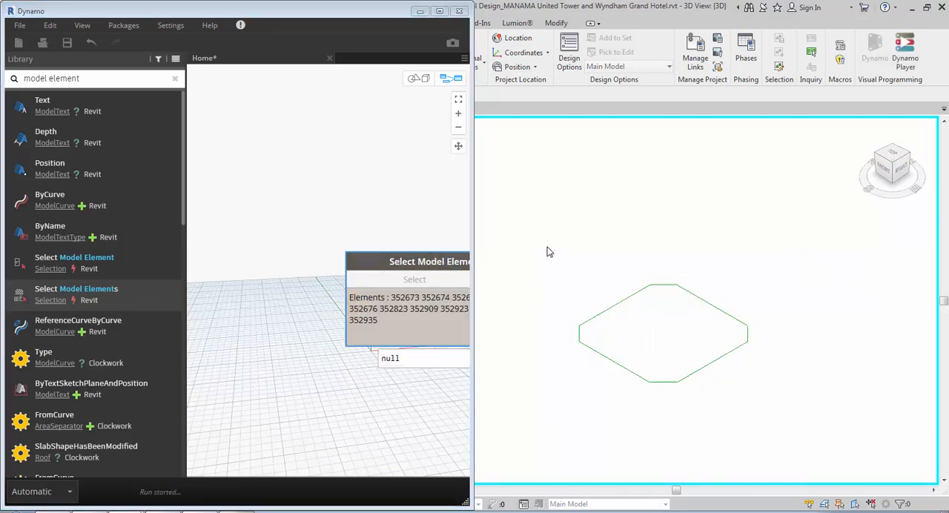
pyautogui.click(396, 259)
pyautogui.moveTo(396, 259); pyautogui.dragTo(260, 228)
pyautogui.click(440, 11)
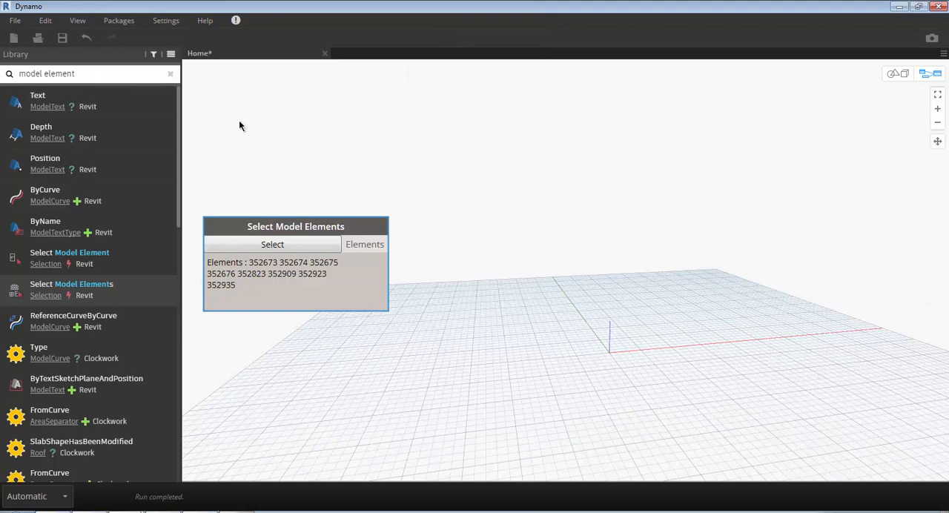
pyautogui.click(267, 136)
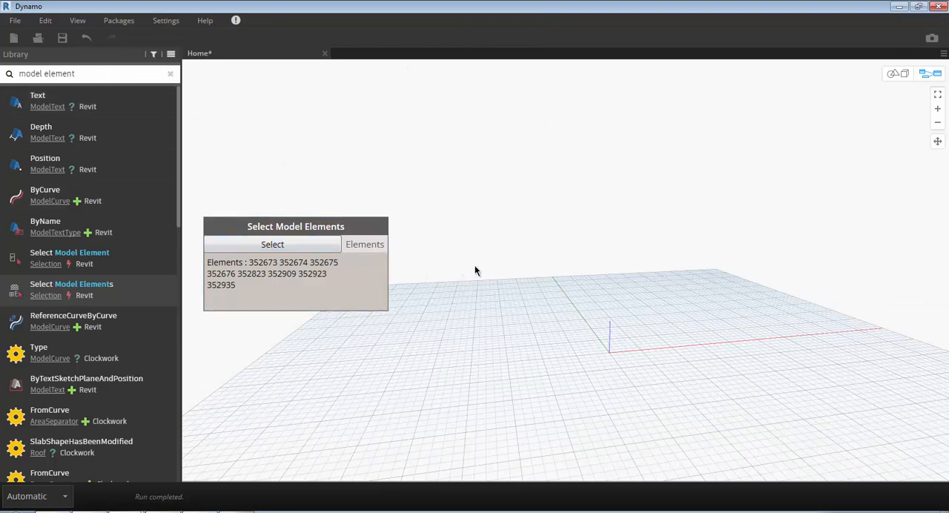
# - Add an Element.Geometry node and connect the Elements output of Select Model Elements to its element input
pyautogui.rightClick(507, 249)
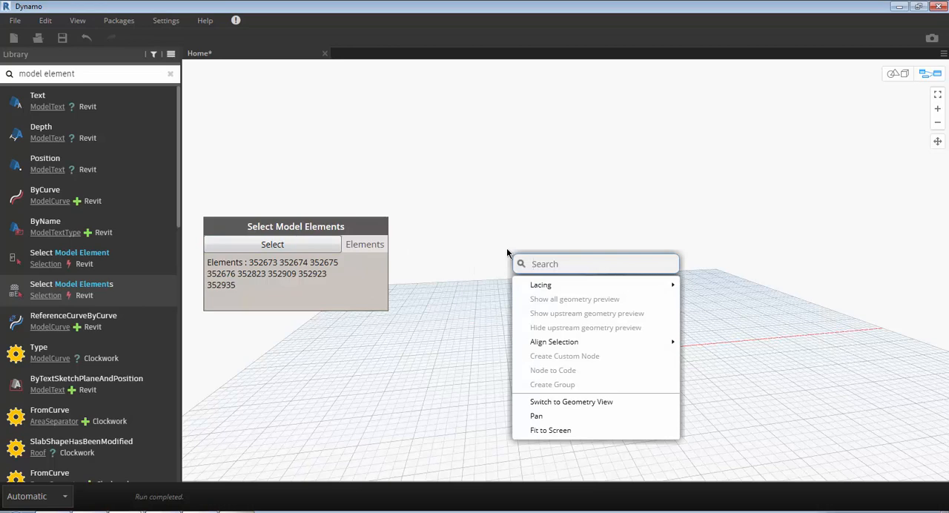
pyautogui.write('ele')
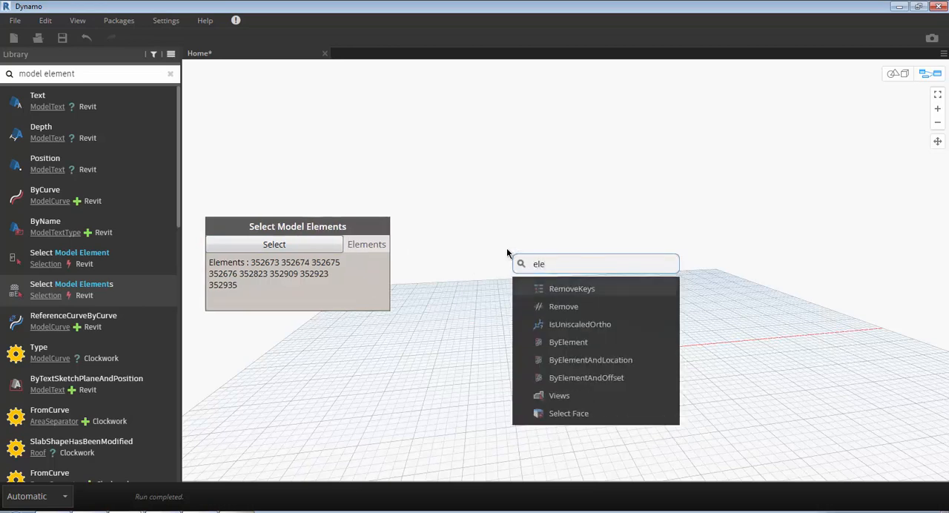
pyautogui.write('ment')
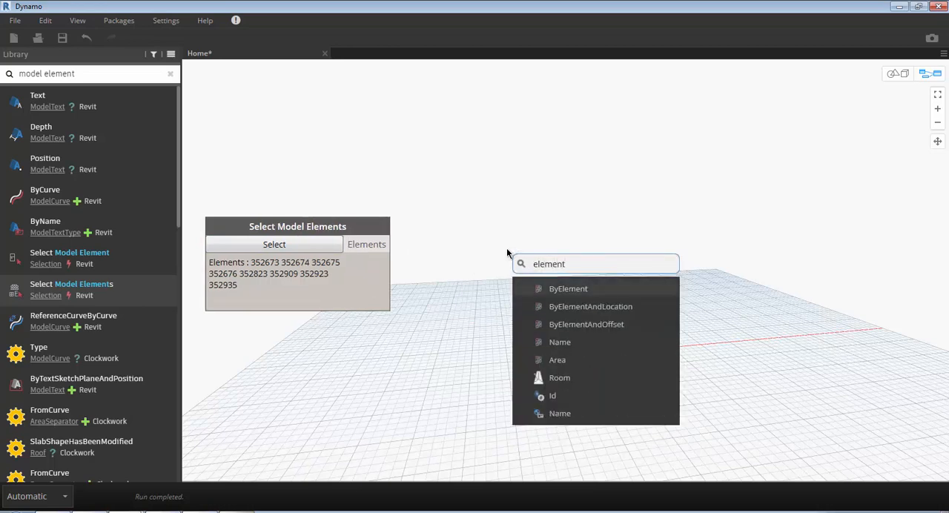
pyautogui.write('.geo')
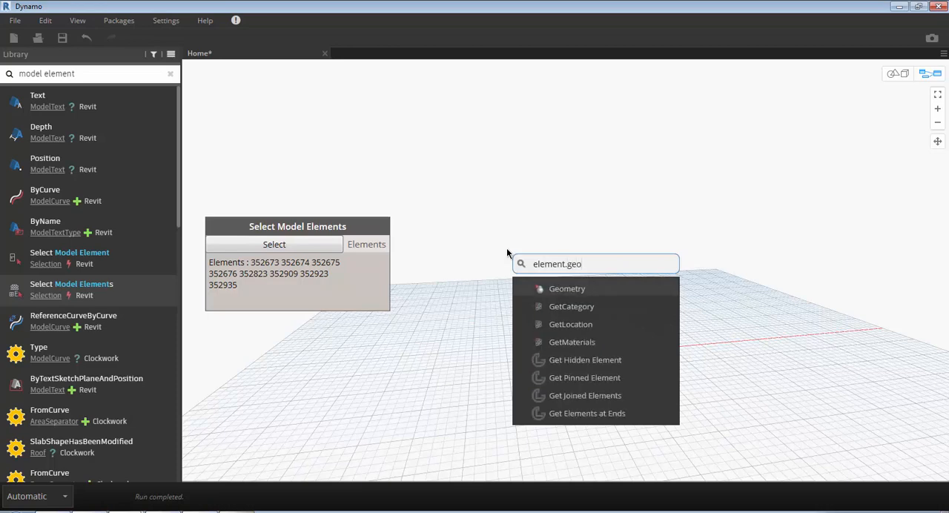
pyautogui.press('Return')
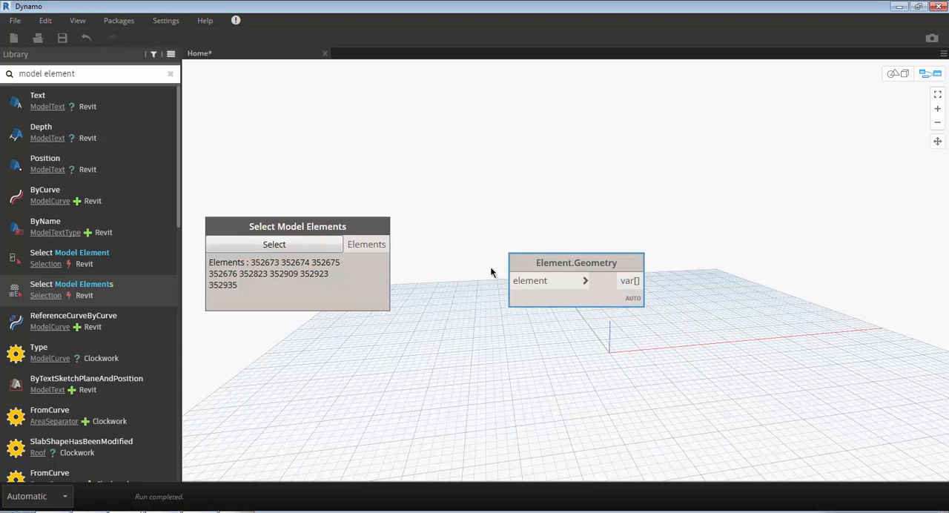
pyautogui.moveTo(373, 251)
pyautogui.moveTo(372, 251); pyautogui.dragTo(514, 288)
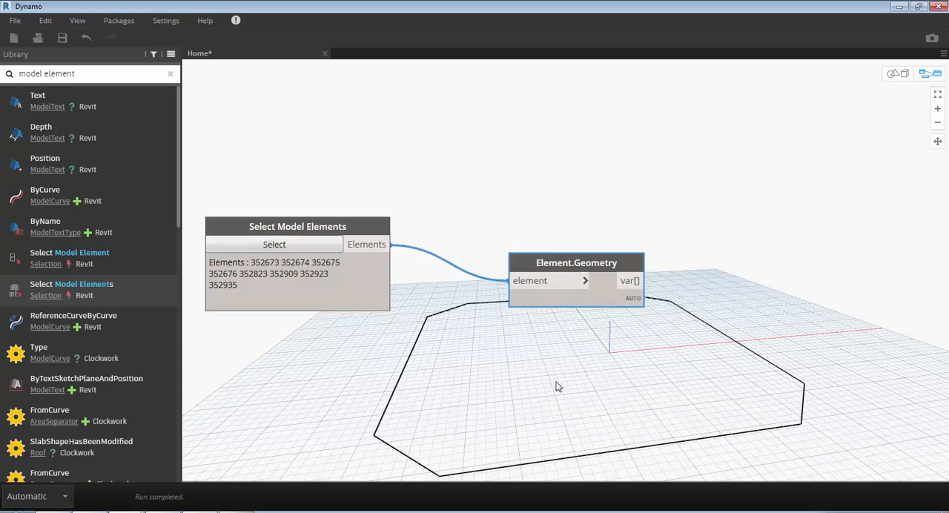
pyautogui.click(580, 371)
# - Examine the octagonal outline from different angles in the 3D geometry preview, and return to the graph view
pyautogui.hotkey('ctrl', 'b')
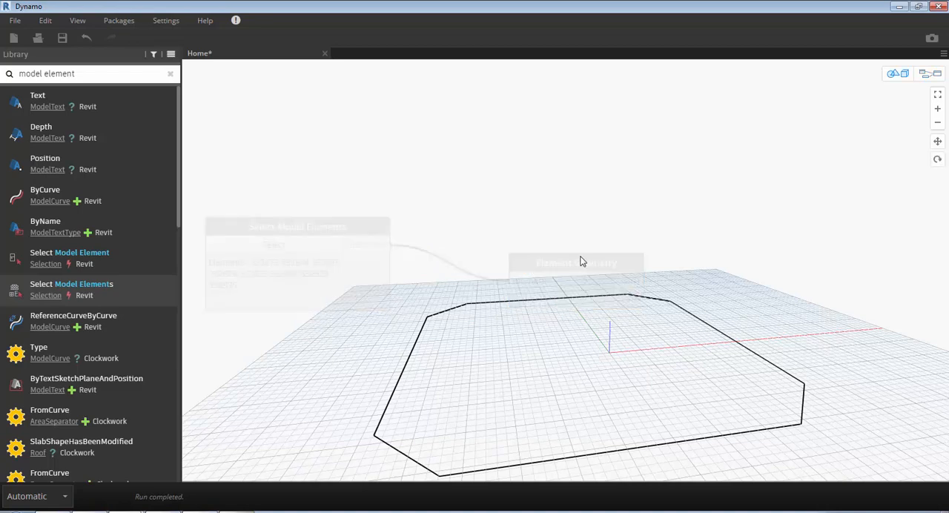
pyautogui.moveTo(579, 274); pyautogui.dragTo(526, 242, button='right')
pyautogui.scroll(-4, 526, 243)
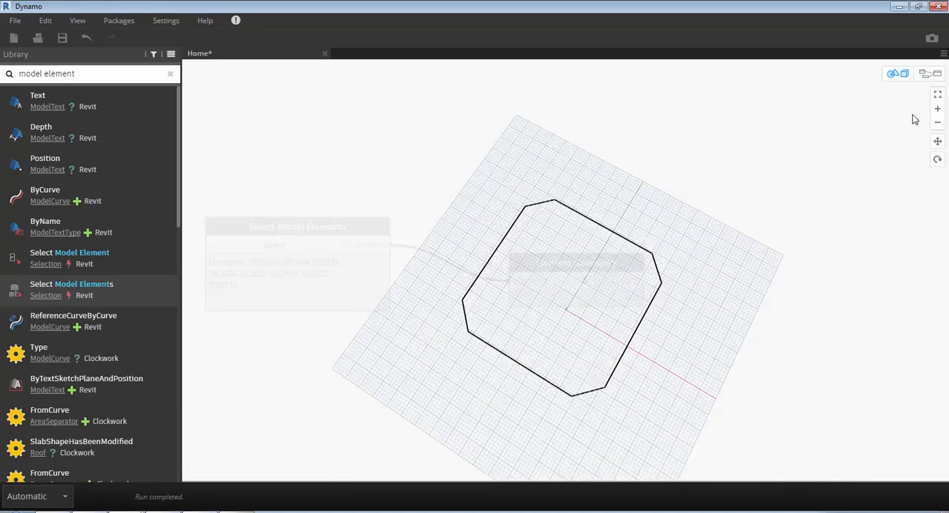
pyautogui.click(939, 97)
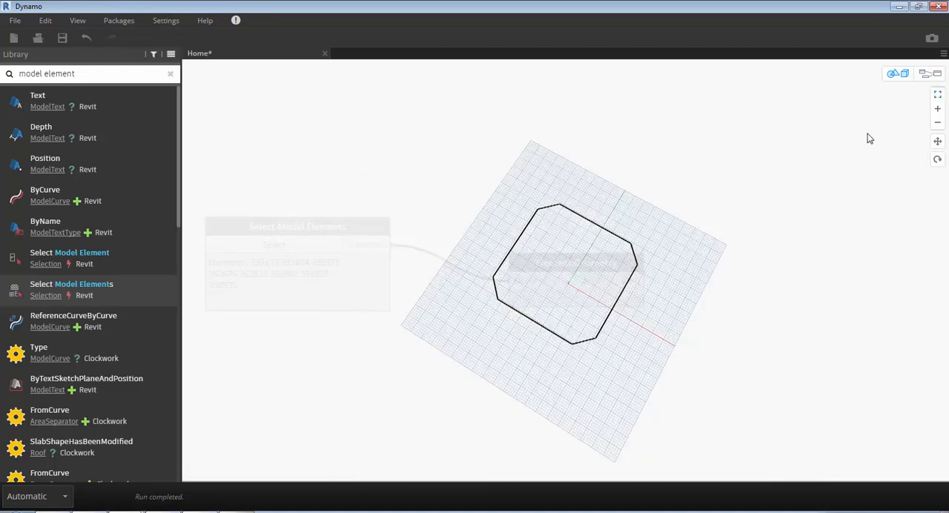
pyautogui.moveTo(695, 282); pyautogui.dragTo(718, 251, button='right')
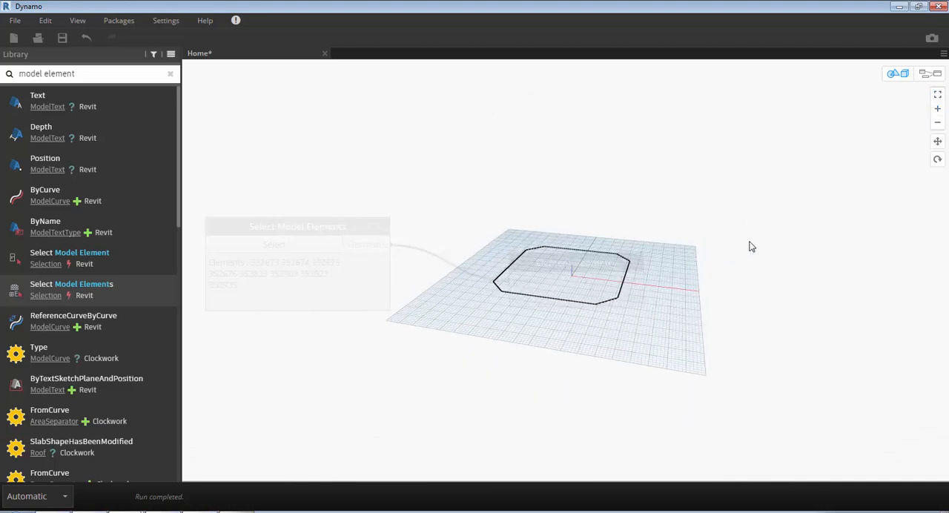
pyautogui.hotkey('ctrl', 'b')
pyautogui.hotkey('ctrl', 'b')
pyautogui.hotkey('ctrl', 'b')
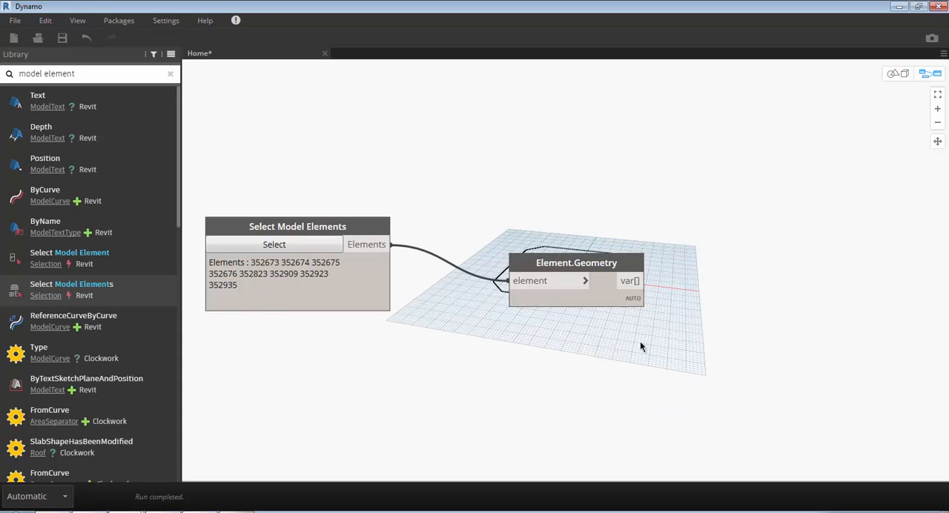
# - Expand the output list of Element.Geometry and align the node roughly level with Select Model Elements
pyautogui.moveTo(632, 299)
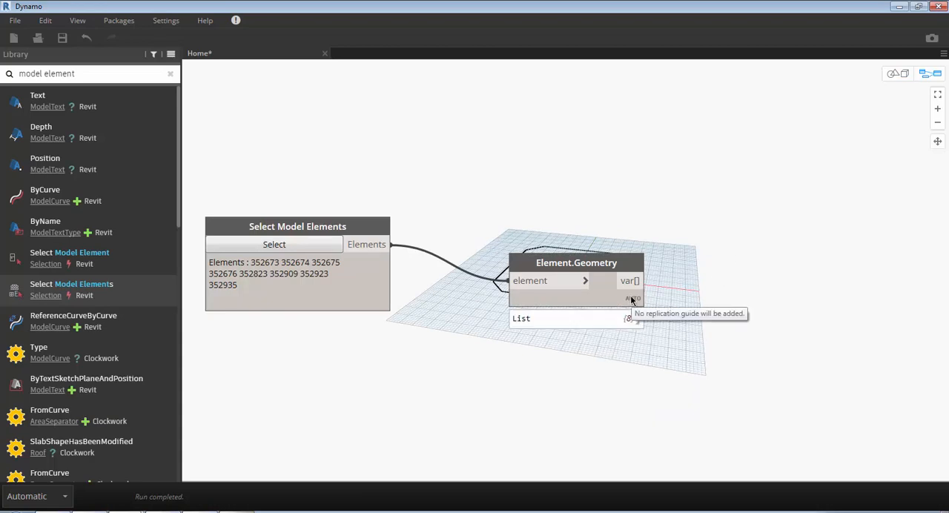
pyautogui.click(632, 319)
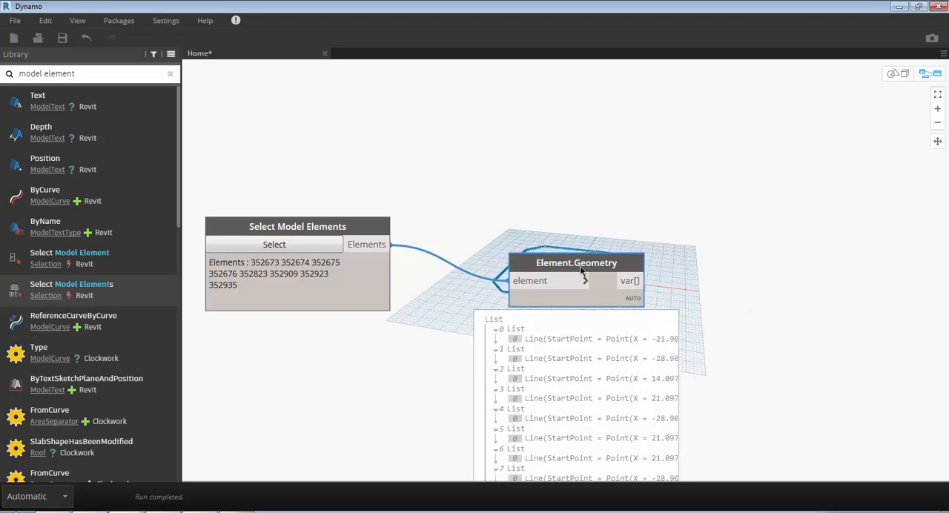
pyautogui.moveTo(581, 278); pyautogui.dragTo(567, 237)
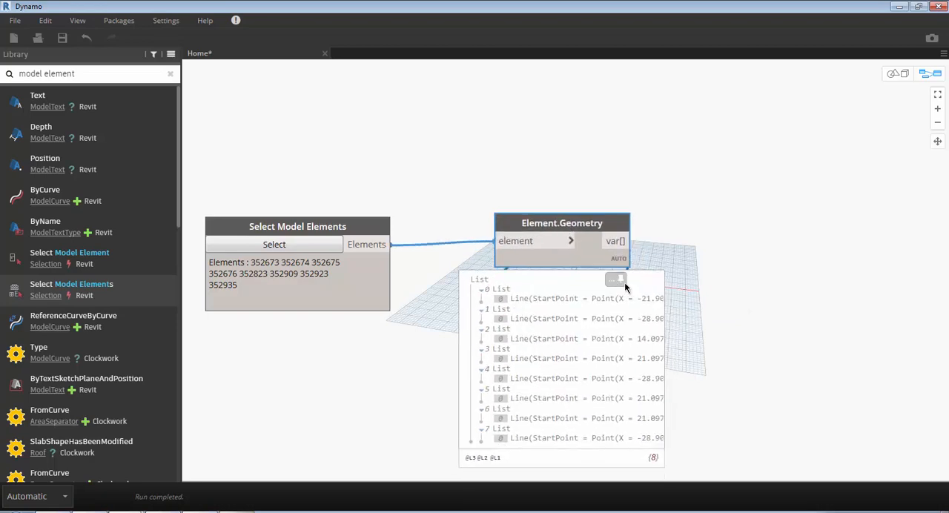
# - Add a List.Flatten node beside Element.Geometry and connect the Element.Geometry output to its list input
pyautogui.rightClick(741, 242)
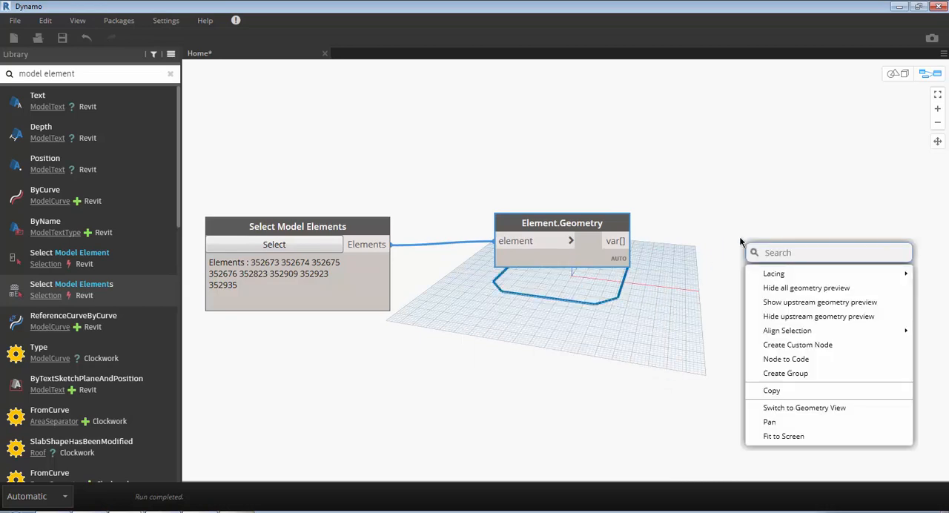
pyautogui.write('f')
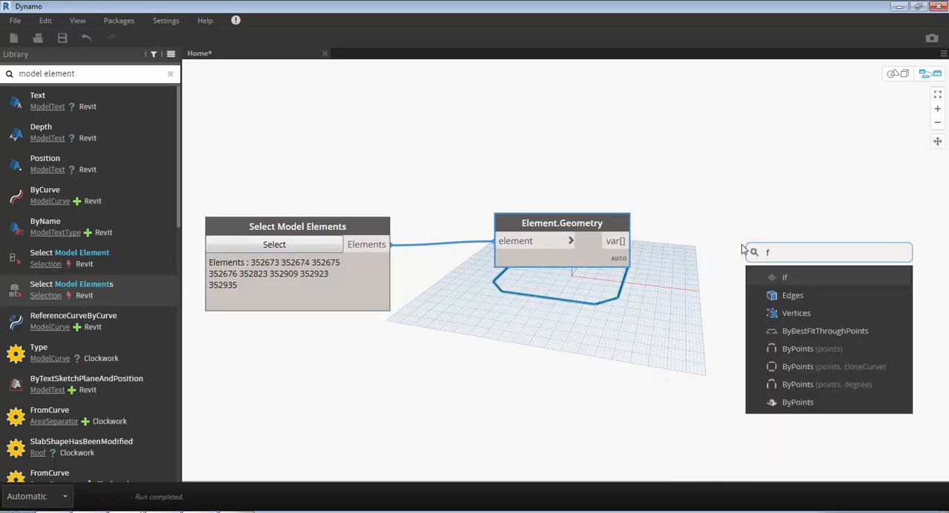
pyautogui.write('lattern')
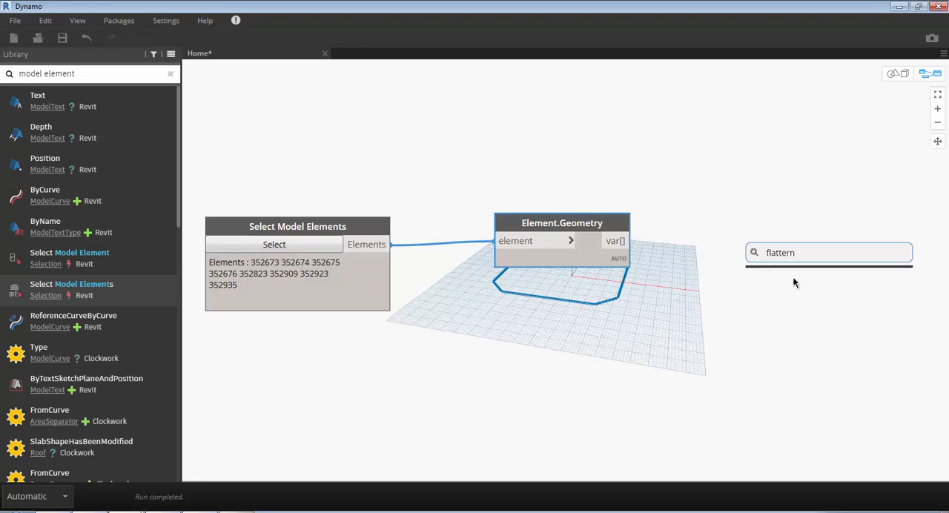
pyautogui.press('BackSpace')
pyautogui.press('BackSpace')
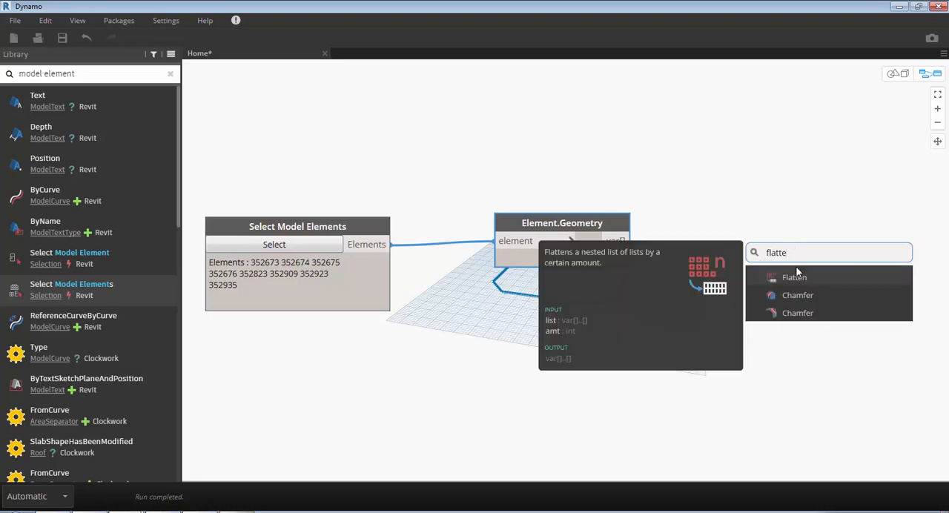
pyautogui.click(801, 279)
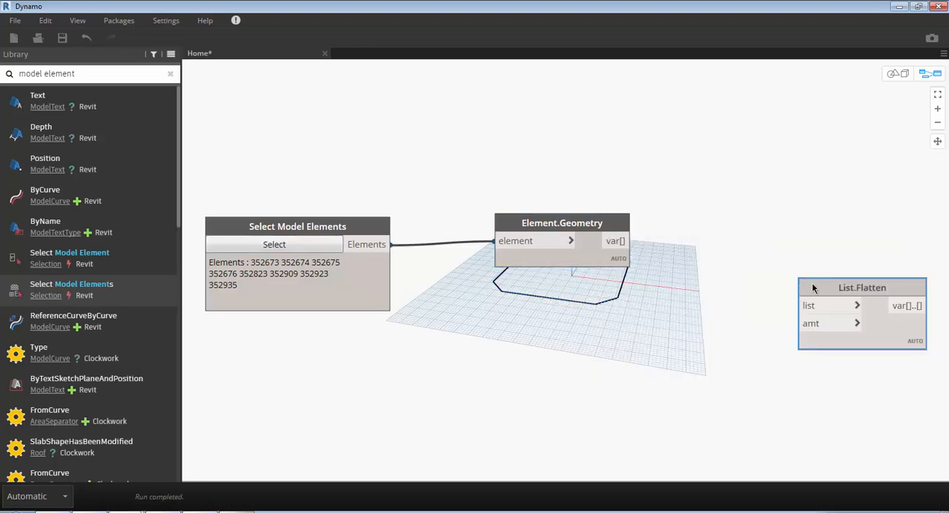
pyautogui.moveTo(800, 282); pyautogui.dragTo(700, 285)
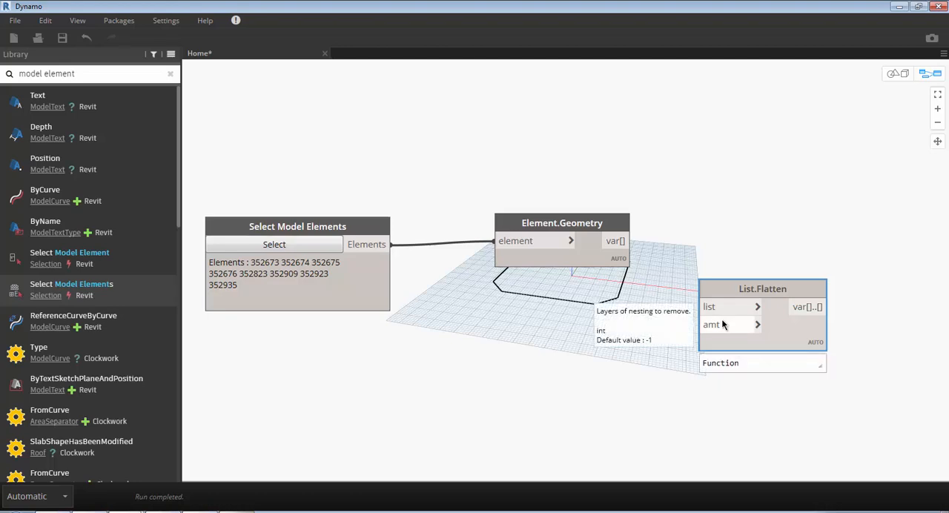
pyautogui.moveTo(710, 307); pyautogui.dragTo(623, 241)
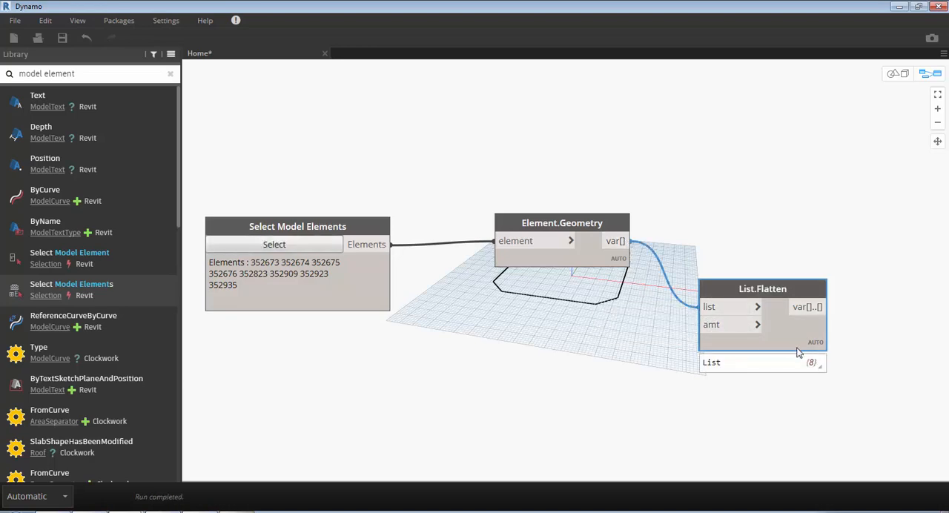
# - Align List.Flatten roughly level with Element.Geometry, check its flattened output list, and collapse the list again
pyautogui.moveTo(814, 362)
pyautogui.moveTo(773, 290); pyautogui.dragTo(737, 221)
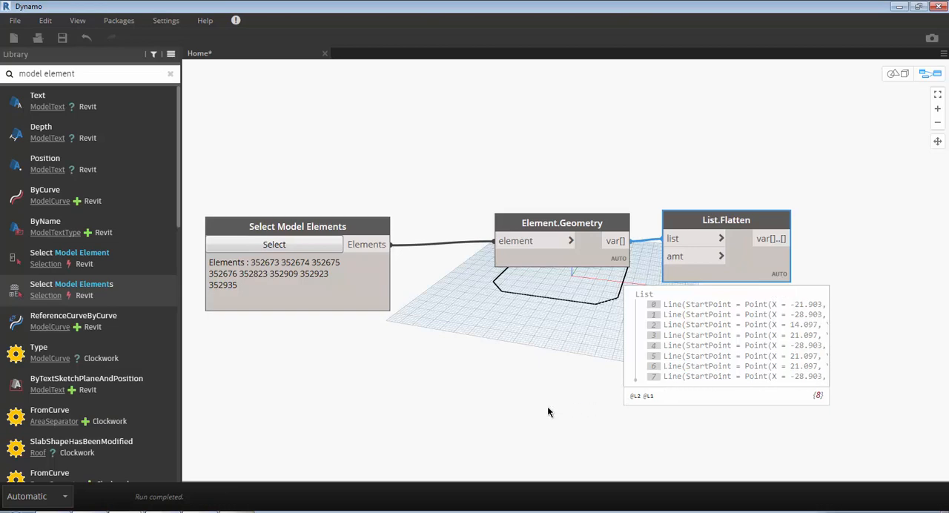
pyautogui.moveTo(547, 406); pyautogui.dragTo(450, 387, button='middle')
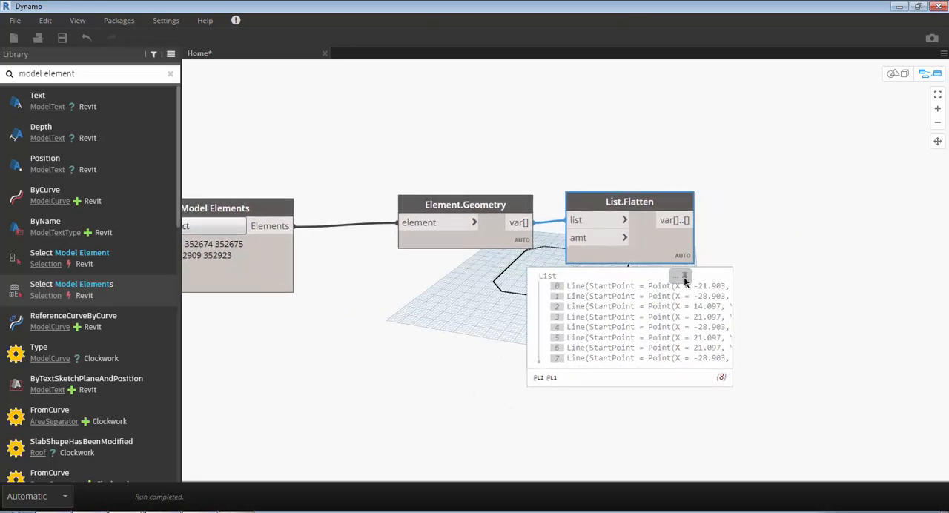
pyautogui.click(684, 276)
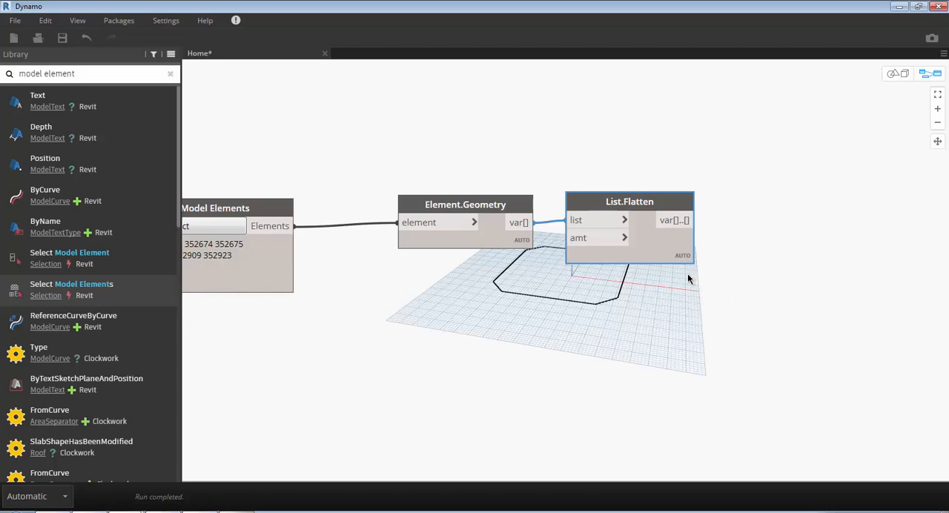
# - Add a PolyCurve.ByJoinedCurves node after List.Flatten and connect the flattened list to its curves input
pyautogui.rightClick(731, 227)
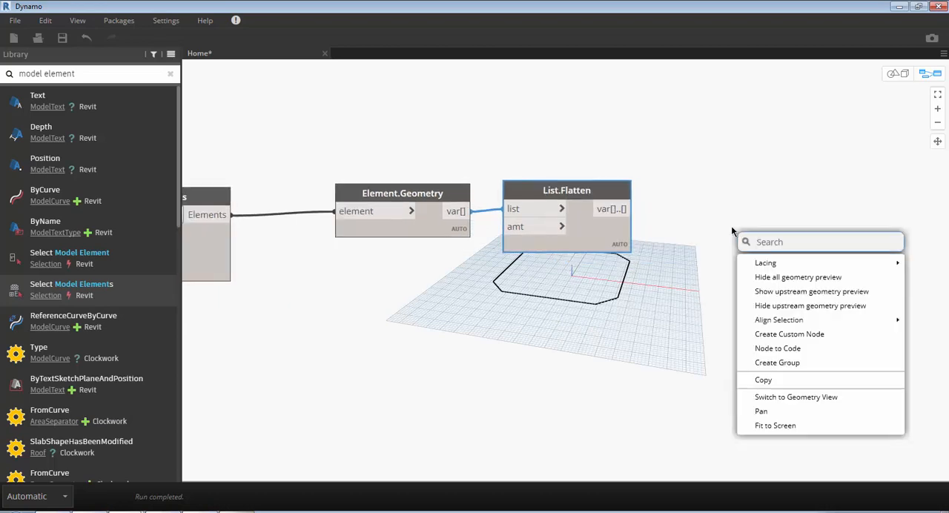
pyautogui.write('poly')
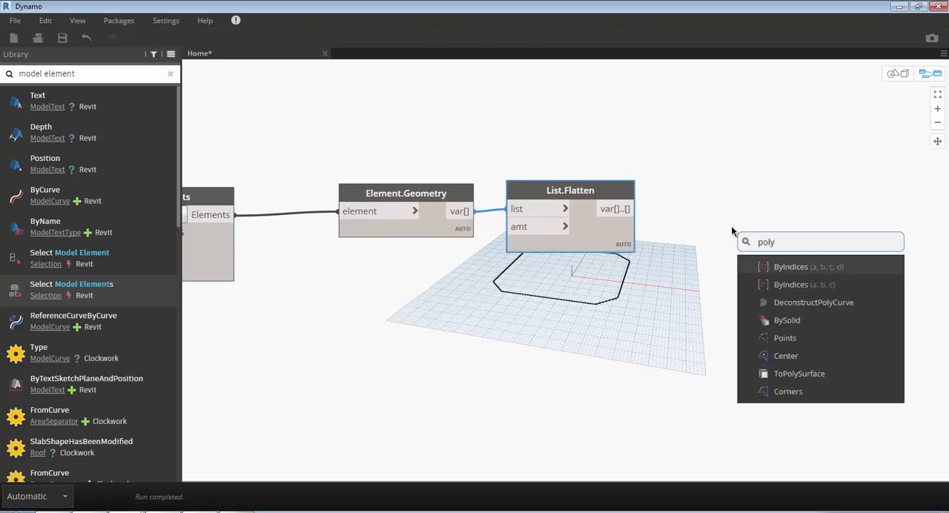
pyautogui.write('cure')
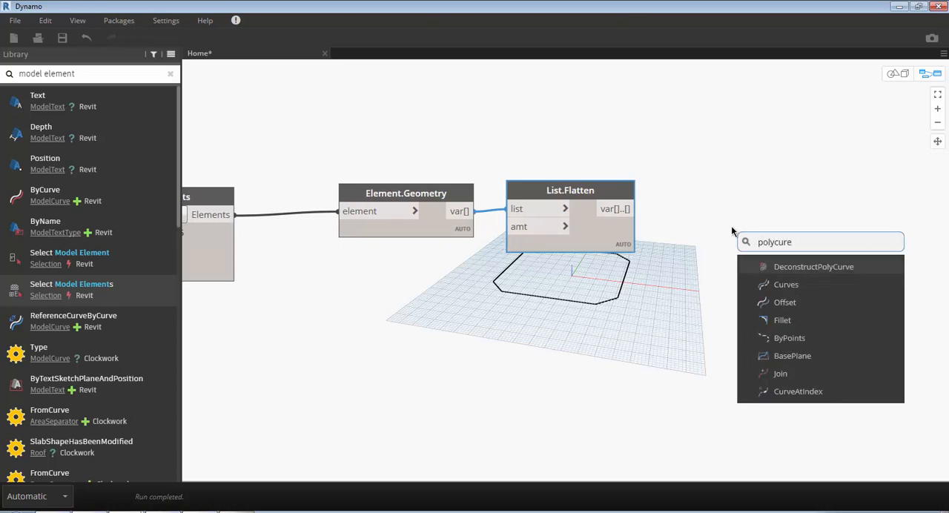
pyautogui.press('BackSpace')
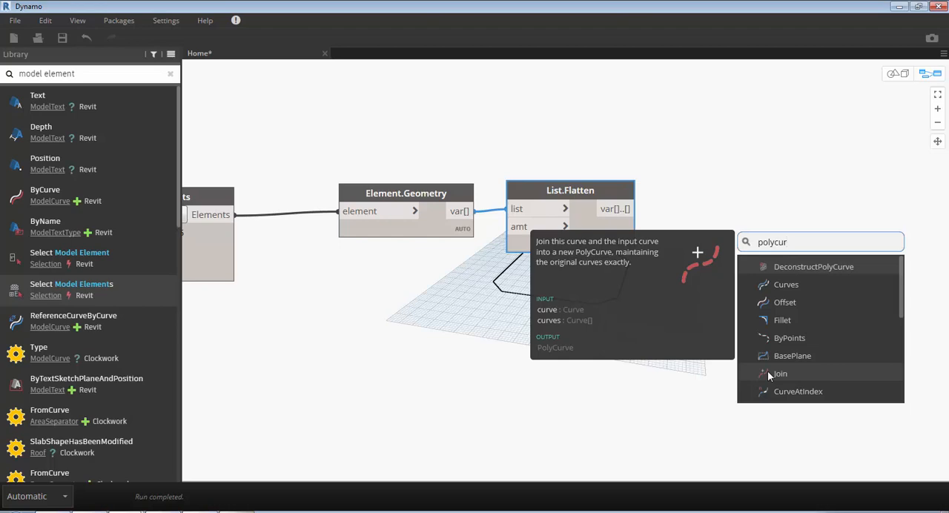
pyautogui.write('ve.by')
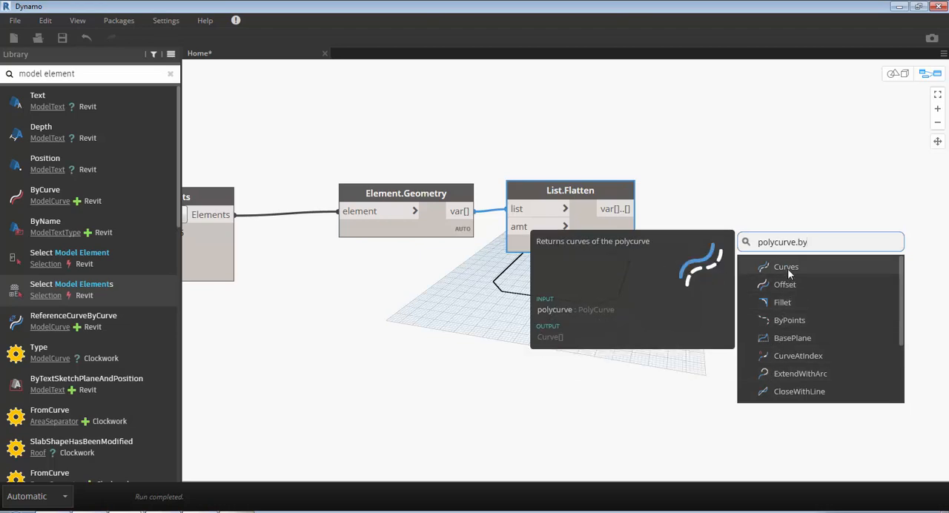
pyautogui.write('join')
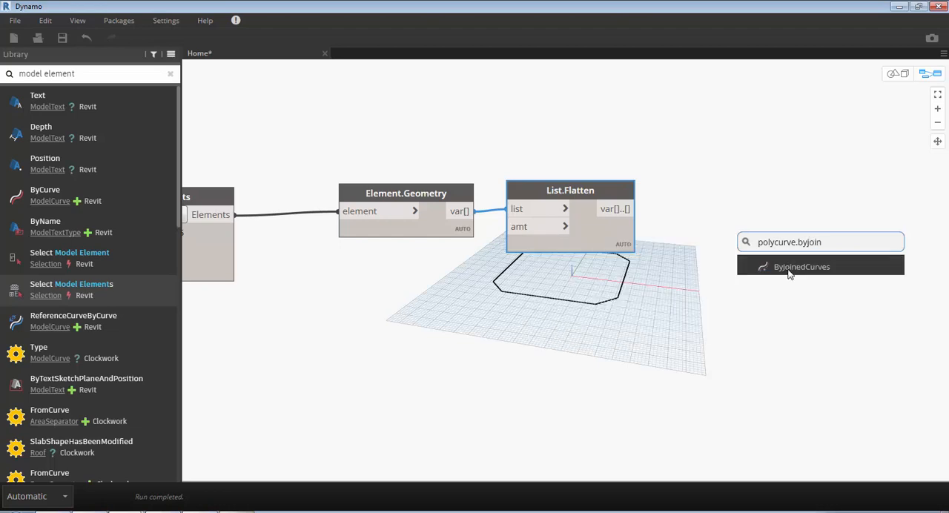
pyautogui.click(790, 274)
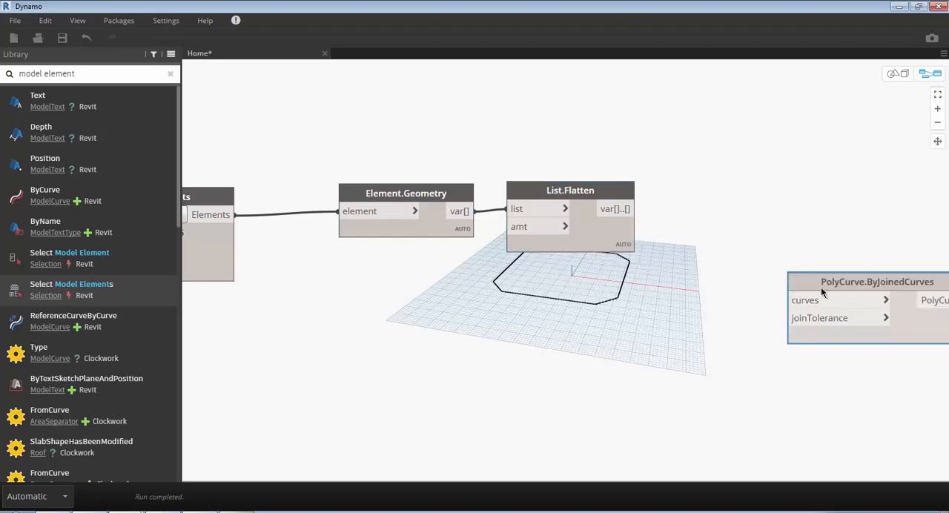
pyautogui.moveTo(822, 282); pyautogui.dragTo(693, 247)
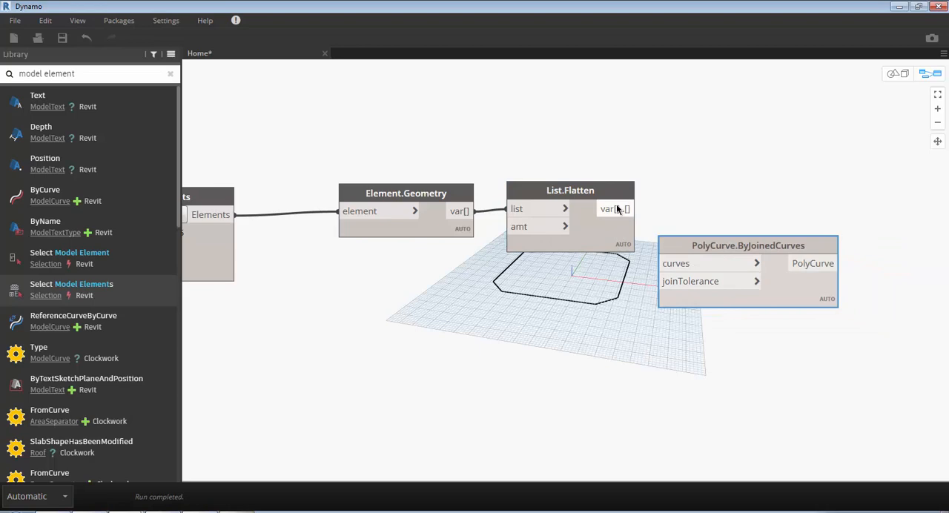
pyautogui.moveTo(616, 209); pyautogui.dragTo(658, 263)
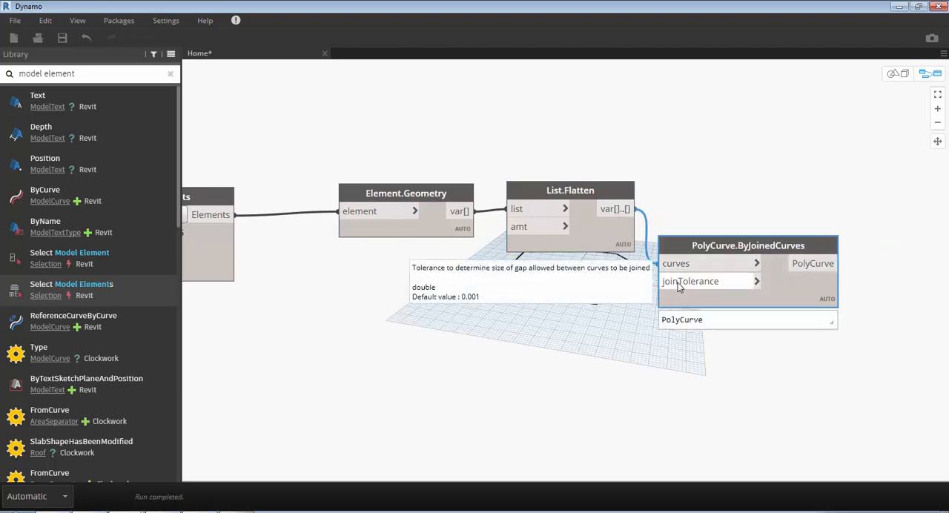
# - Keep the output value of PolyCurve.ByJoinedCurves displayed and orbit the background geometry to see the outline more from above
pyautogui.moveTo(822, 323)
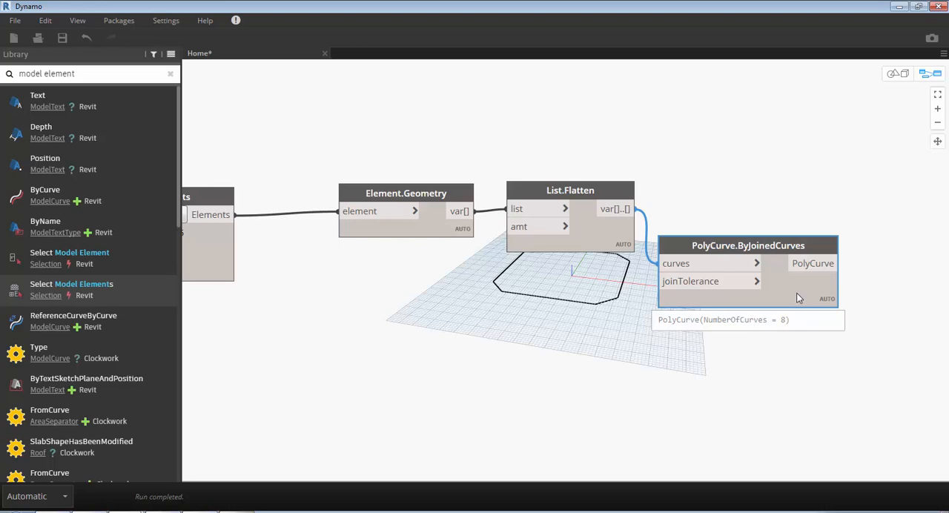
pyautogui.moveTo(797, 294); pyautogui.dragTo(813, 290)
pyautogui.moveTo(799, 373); pyautogui.dragTo(711, 361, button='middle')
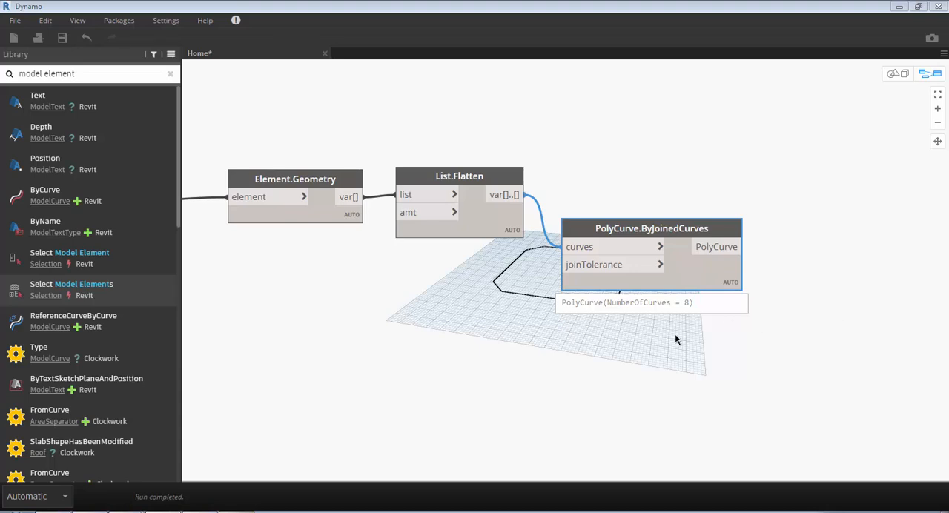
pyautogui.click(477, 361)
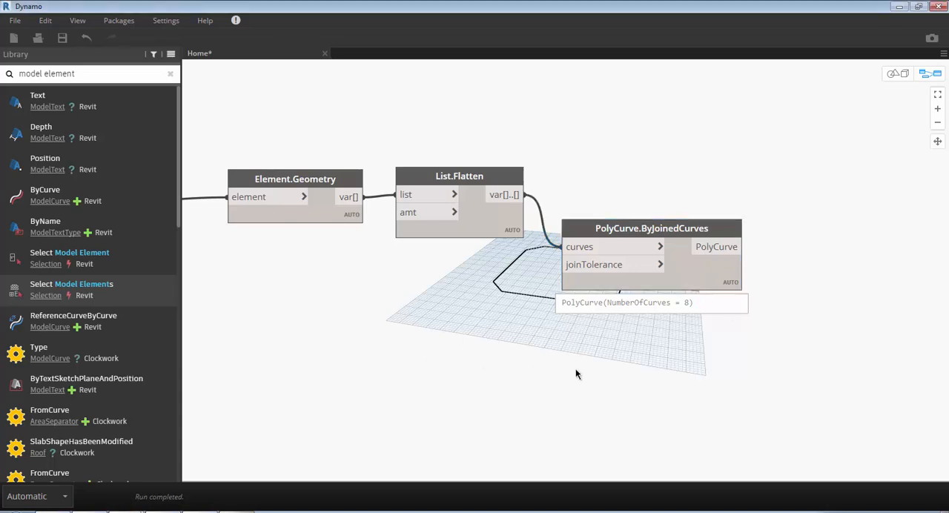
pyautogui.hotkey('ctrl', 'b')
pyautogui.moveTo(634, 393); pyautogui.dragTo(624, 347, button='right')
pyautogui.hotkey('ctrl', 'b')
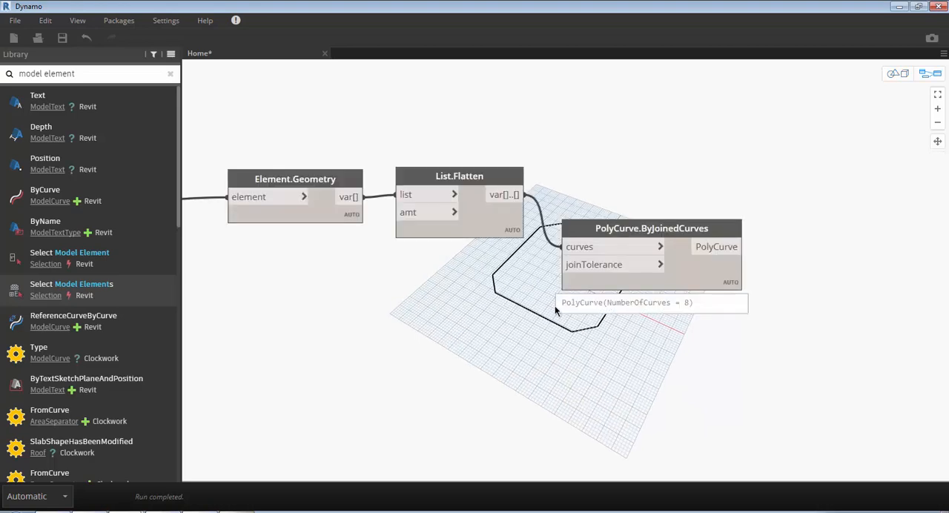
# - Turn off the geometry preview of the List.Flatten and Element.Geometry nodes
pyautogui.click(488, 224)
pyautogui.rightClick(487, 224)
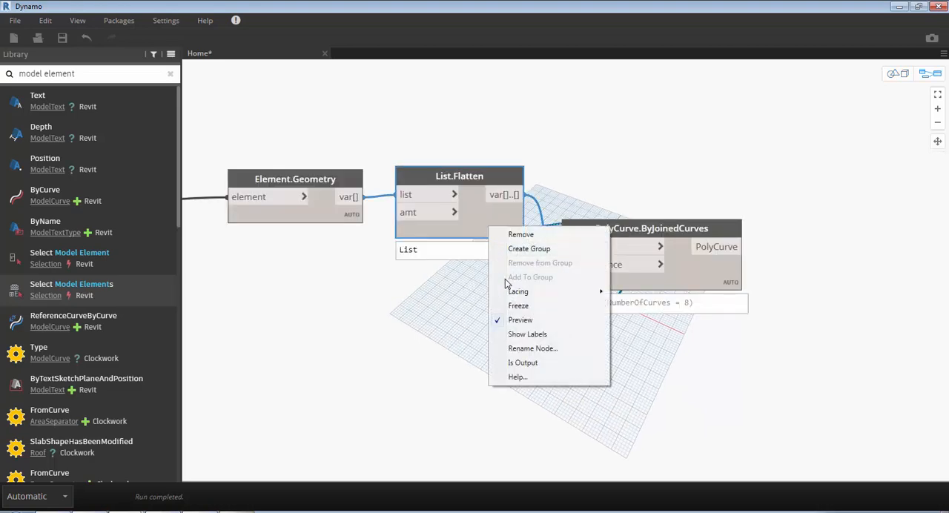
pyautogui.click(519, 322)
pyautogui.rightClick(325, 215)
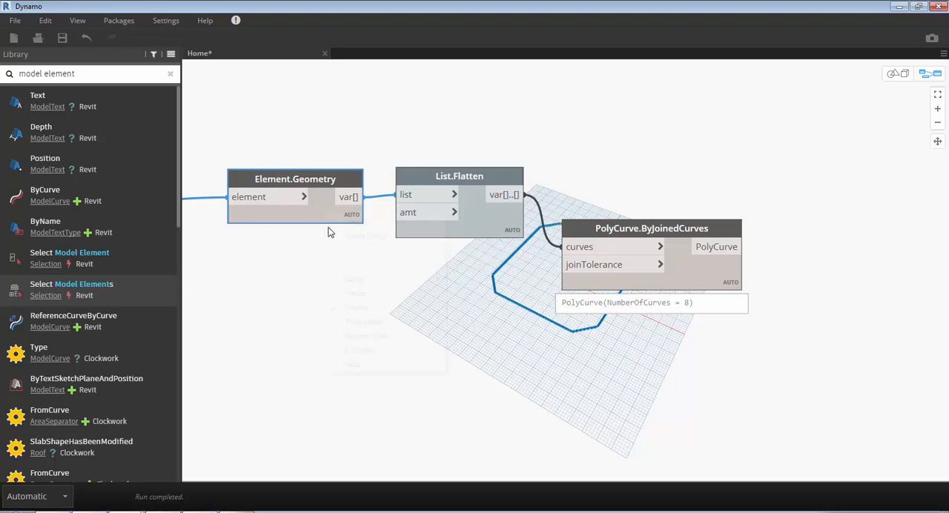
pyautogui.click(359, 309)
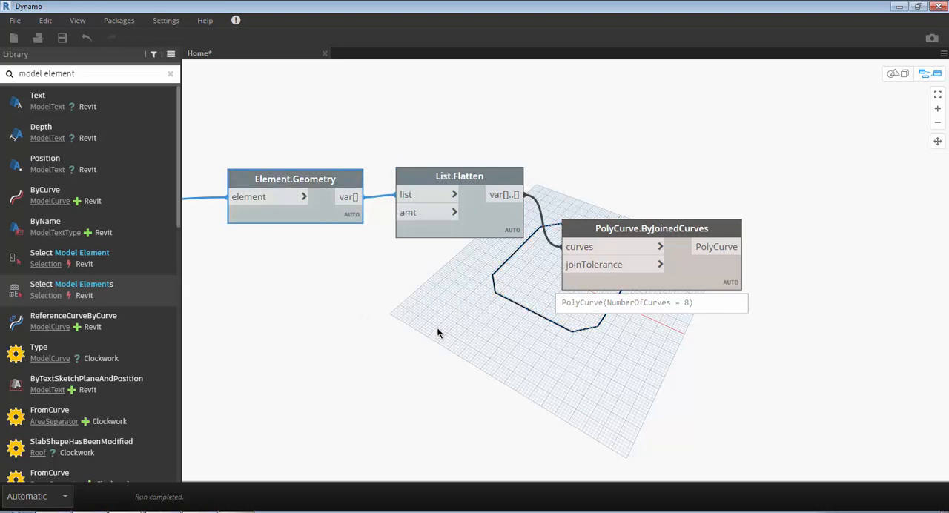
# - Turn off the geometry preview of the Select Model Elements node
pyautogui.moveTo(414, 335); pyautogui.dragTo(696, 344, button='middle')
pyautogui.rightClick(368, 256)
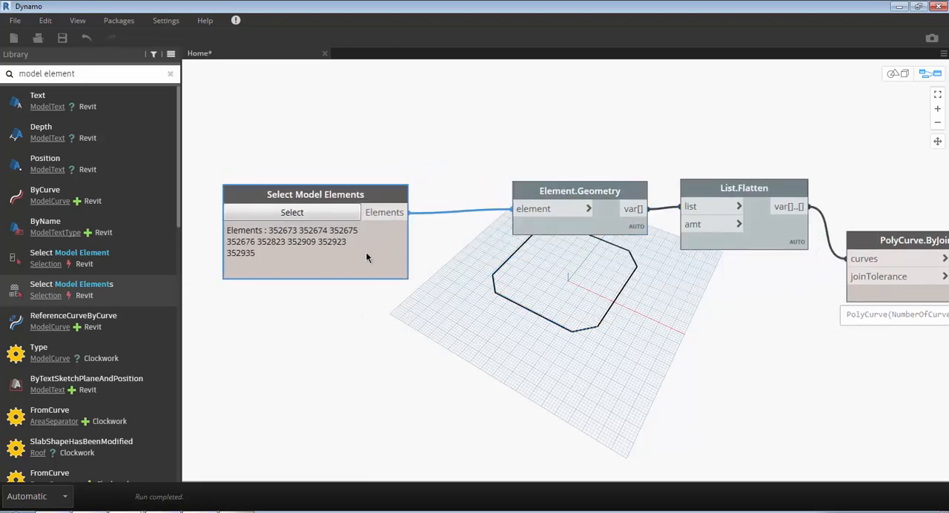
pyautogui.click(401, 348)
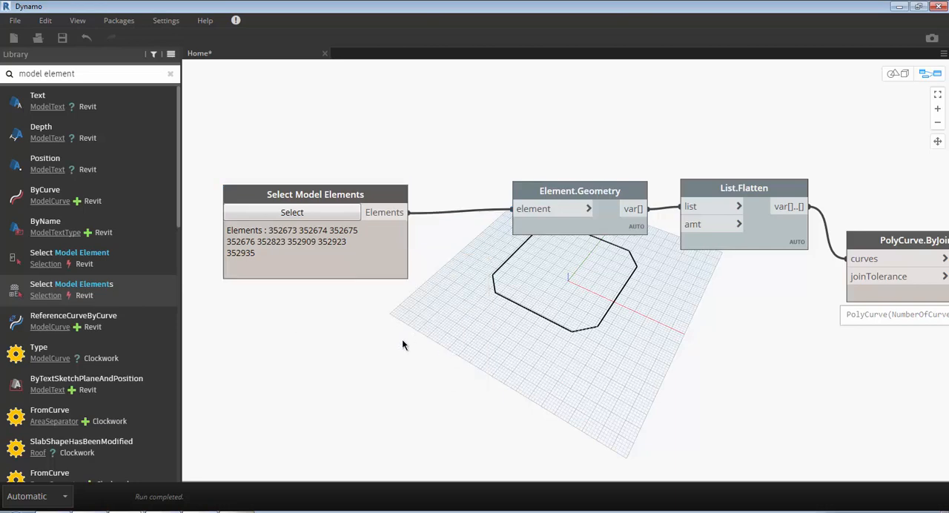
pyautogui.moveTo(579, 358); pyautogui.dragTo(358, 334, button='middle')
pyautogui.scroll(1, 364, 332)
pyautogui.moveTo(535, 339); pyautogui.dragTo(689, 348, button='middle')
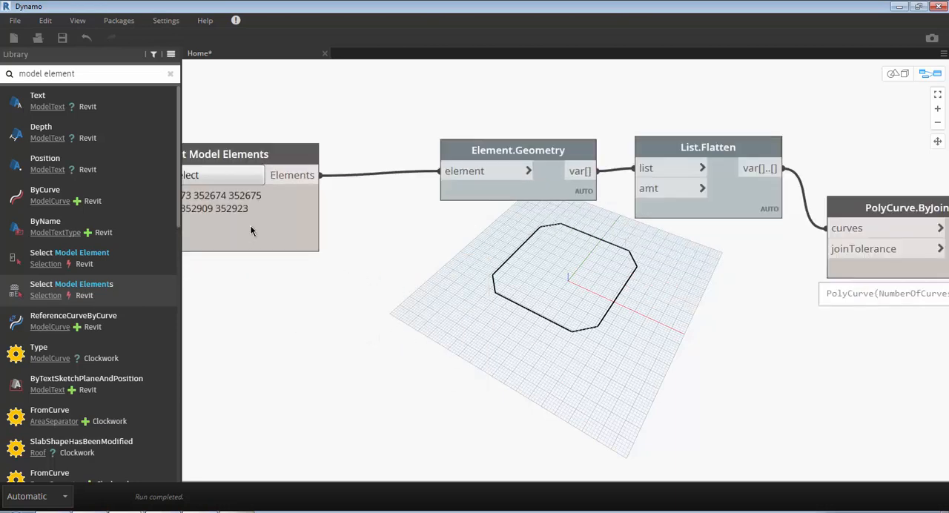
pyautogui.rightClick(251, 230)
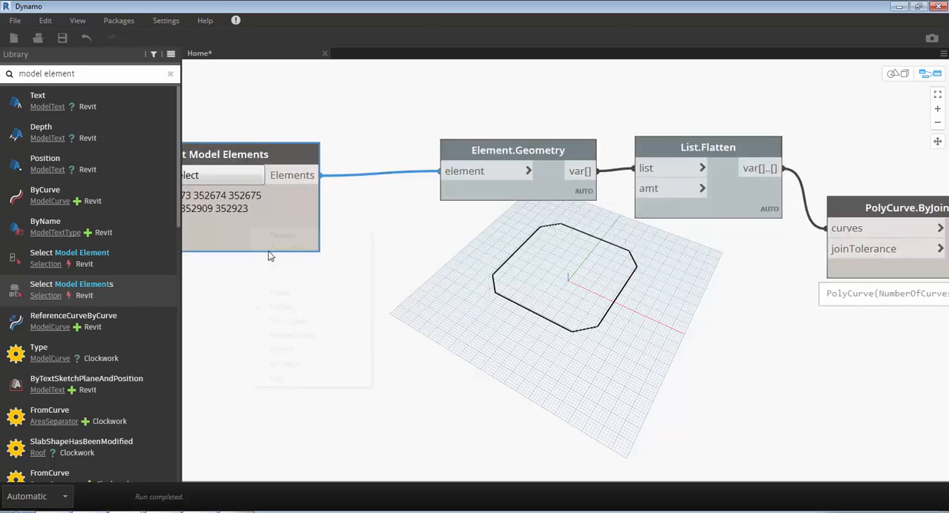
pyautogui.click(294, 311)
# - Highlight the joined outline in the background preview by selecting PolyCurve.ByJoinedCurves, and deselect the node
pyautogui.moveTo(469, 310); pyautogui.dragTo(309, 308, button='middle')
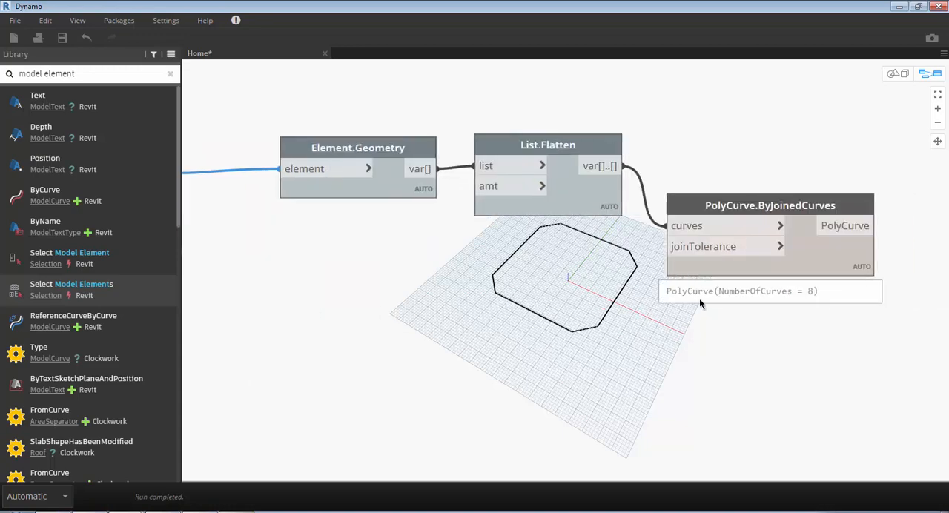
pyautogui.moveTo(700, 299); pyautogui.dragTo(578, 298, button='middle')
pyautogui.click(699, 258)
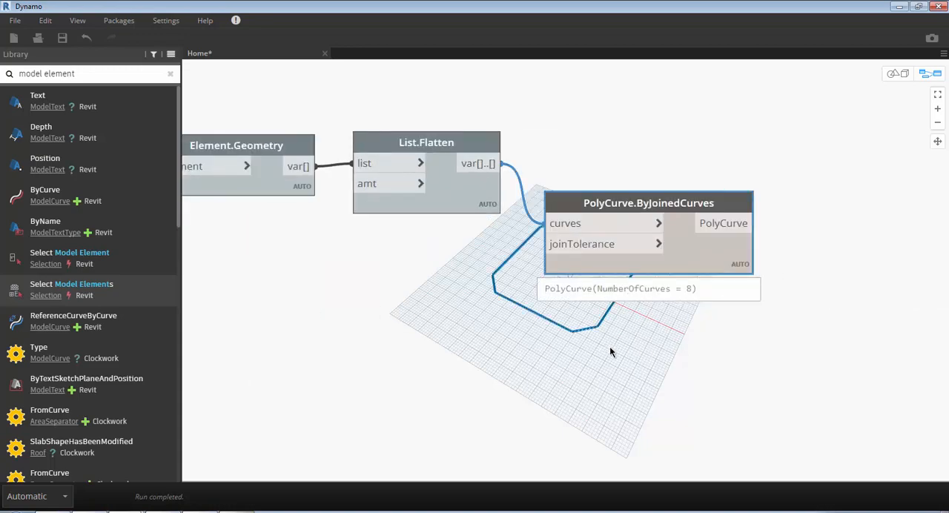
pyautogui.moveTo(700, 358); pyautogui.dragTo(582, 345, button='middle')
pyautogui.click(590, 348)
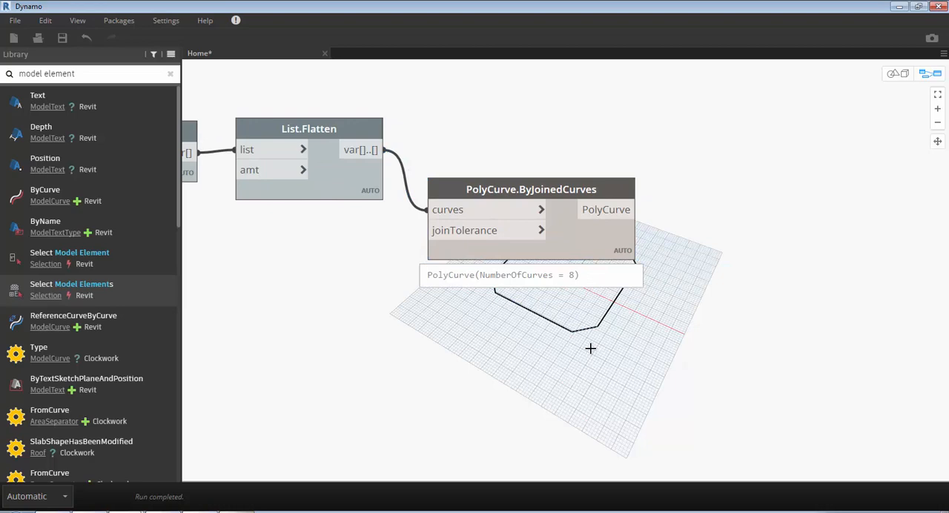
pyautogui.scroll(-1, 597, 358)
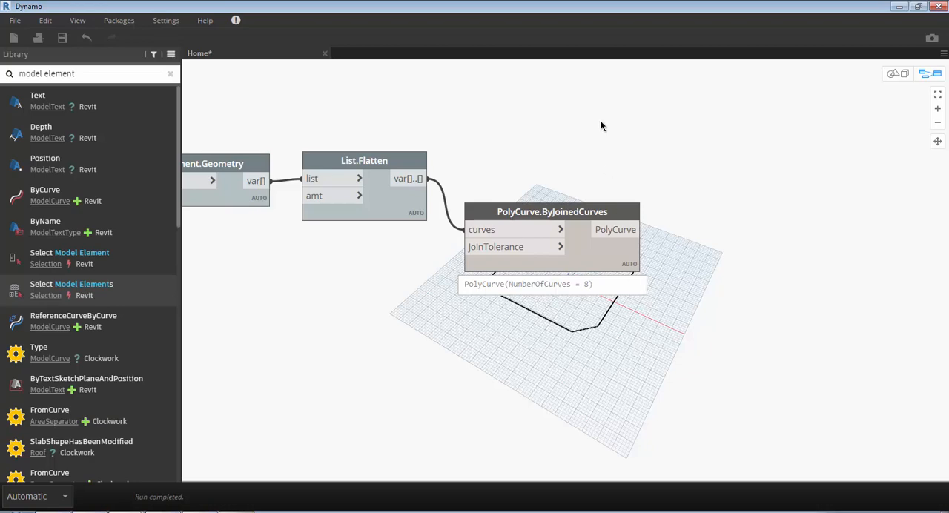
pyautogui.click(170, 75)
pyautogui.click(130, 75)
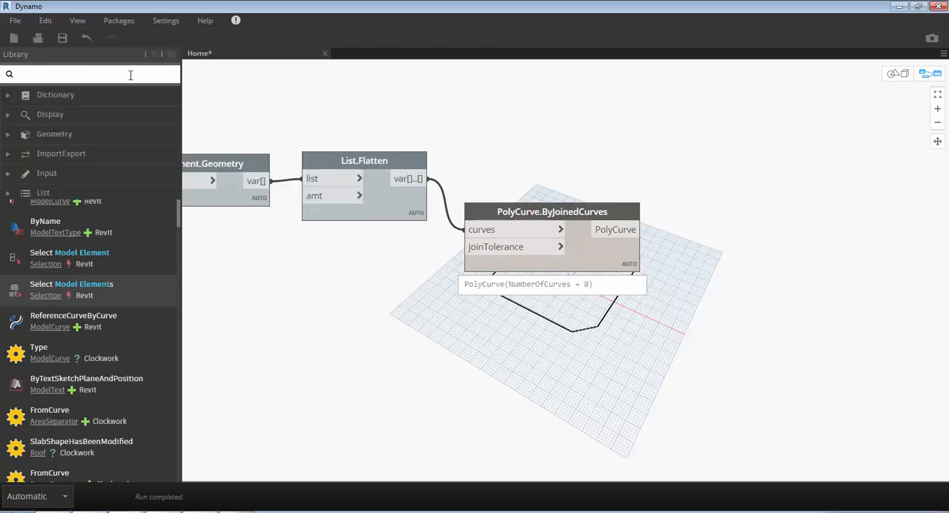
pyautogui.write('geome')
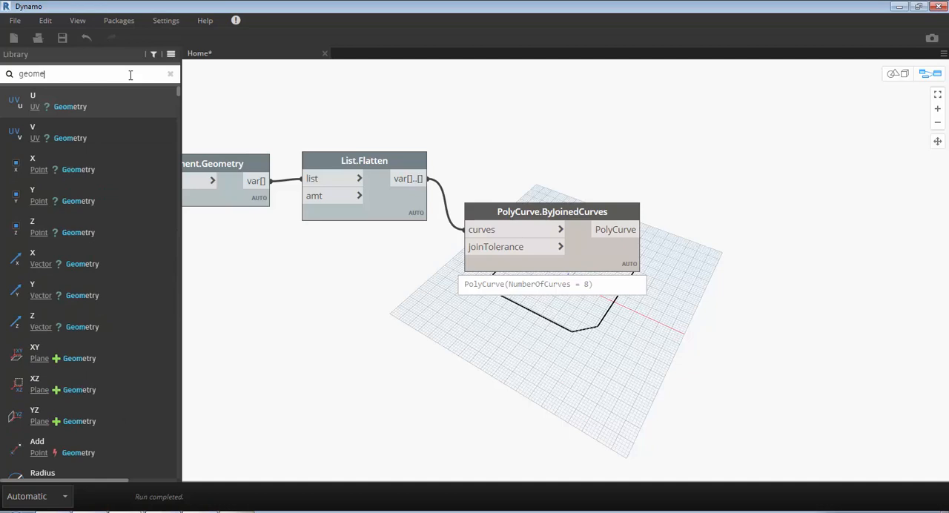
pyautogui.write('ntry tra')
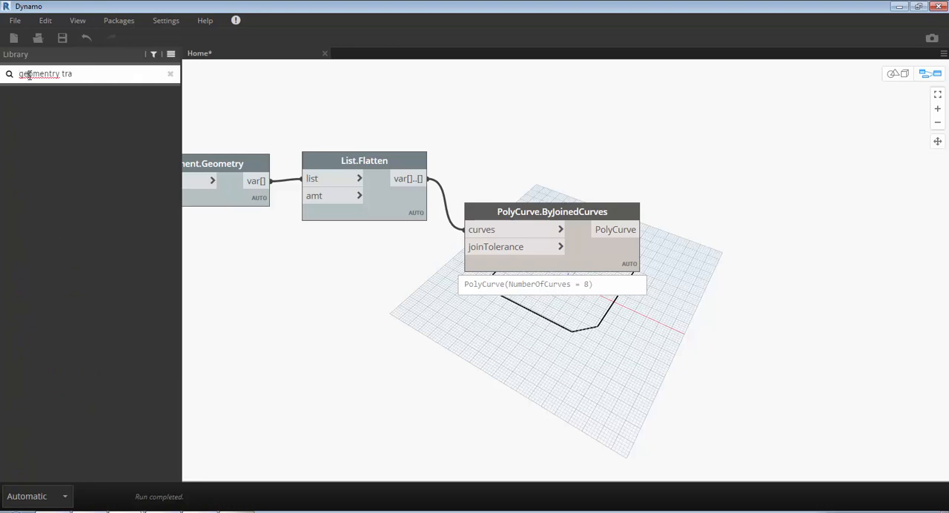
pyautogui.doubleClick(28, 74)
pyautogui.write('geometry')
# - Search the node library for "transform geo" and add the Geometry.Transform node that takes a coordinate system (cs)
pyautogui.hotkey('ctrl', 'a')
pyautogui.write('trans')
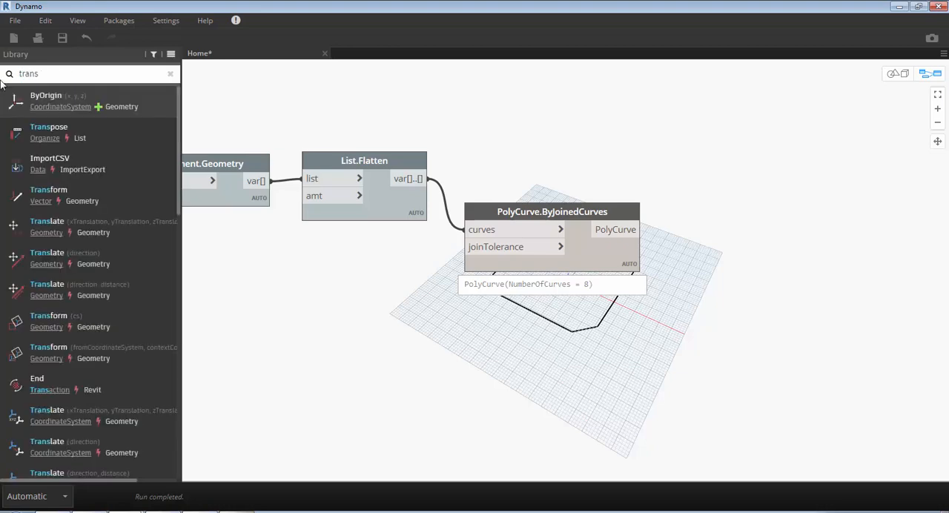
pyautogui.write('form geo')
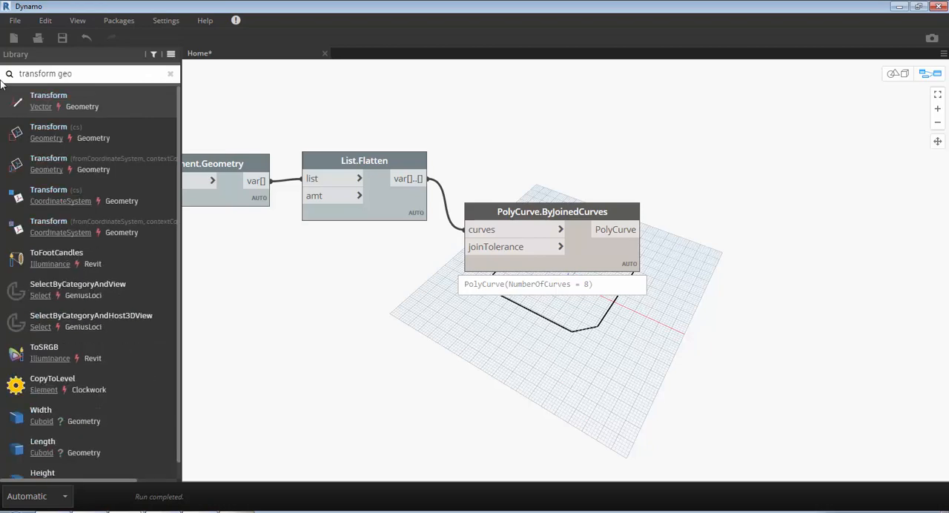
pyautogui.moveTo(56, 128)
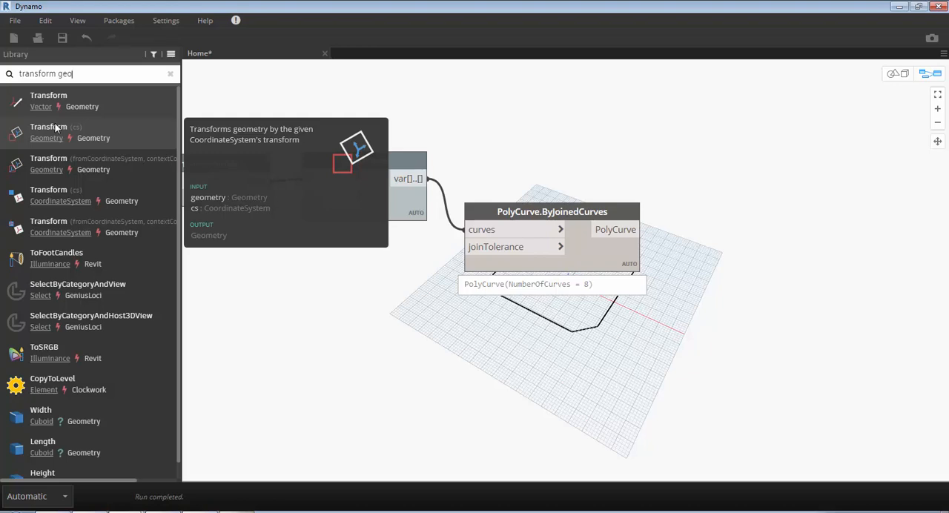
pyautogui.click(56, 129)
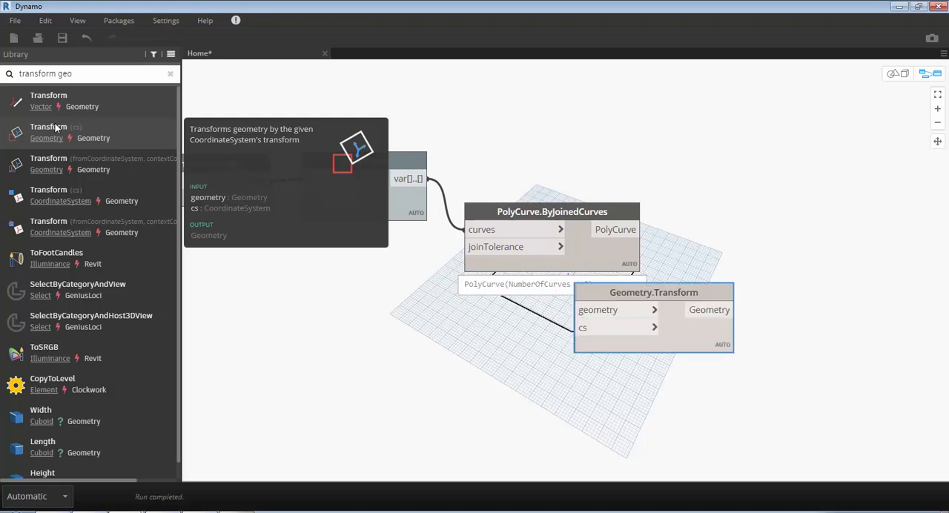
# - Place Geometry.Transform beyond PolyCurve.ByJoinedCurves, slightly lower, and connect the PolyCurve output to its geometry input
pyautogui.moveTo(624, 347); pyautogui.dragTo(684, 334)
pyautogui.moveTo(746, 254); pyautogui.dragTo(779, 222)
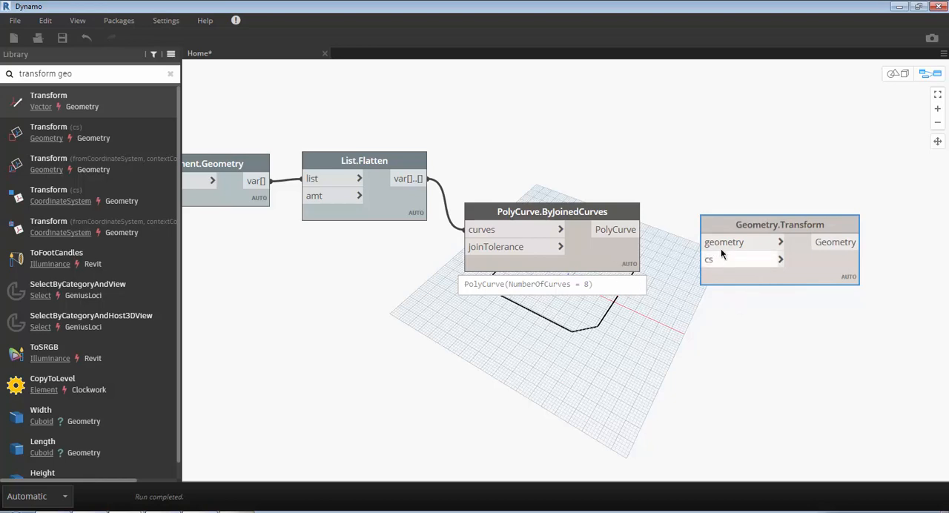
pyautogui.moveTo(723, 244)
pyautogui.mouseDown()
pyautogui.moveTo(619, 231)
pyautogui.moveTo(637, 230)
pyautogui.mouseUp()
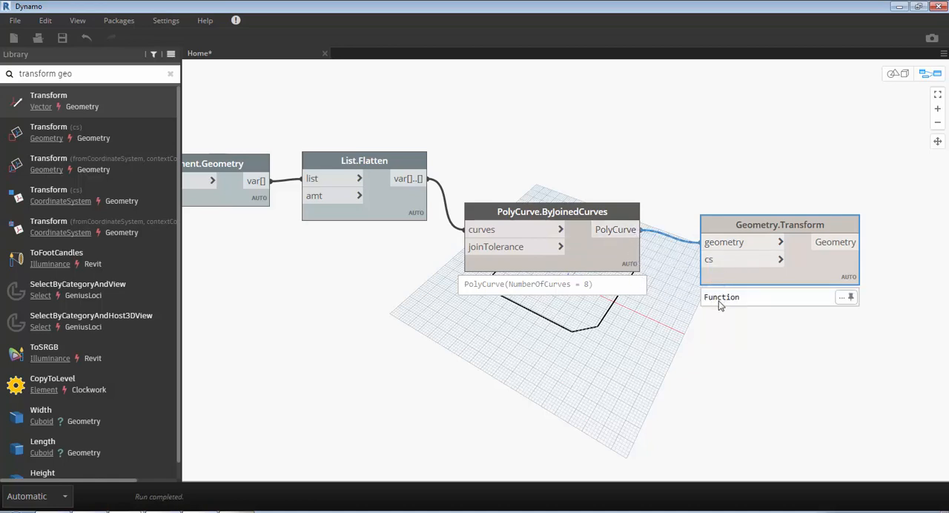
pyautogui.moveTo(726, 279); pyautogui.dragTo(727, 324)
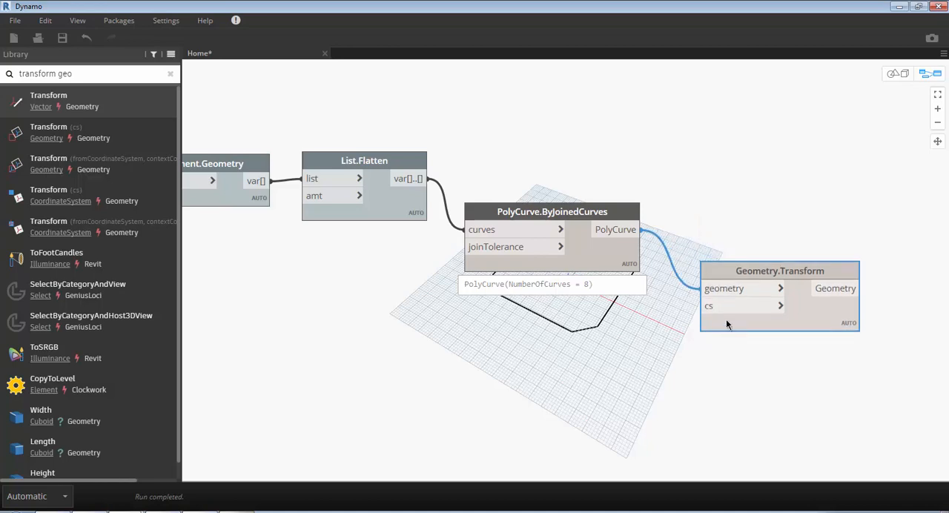
# - Search for "coordinatesystem.byor" in the canvas node search
pyautogui.rightClick(627, 364)
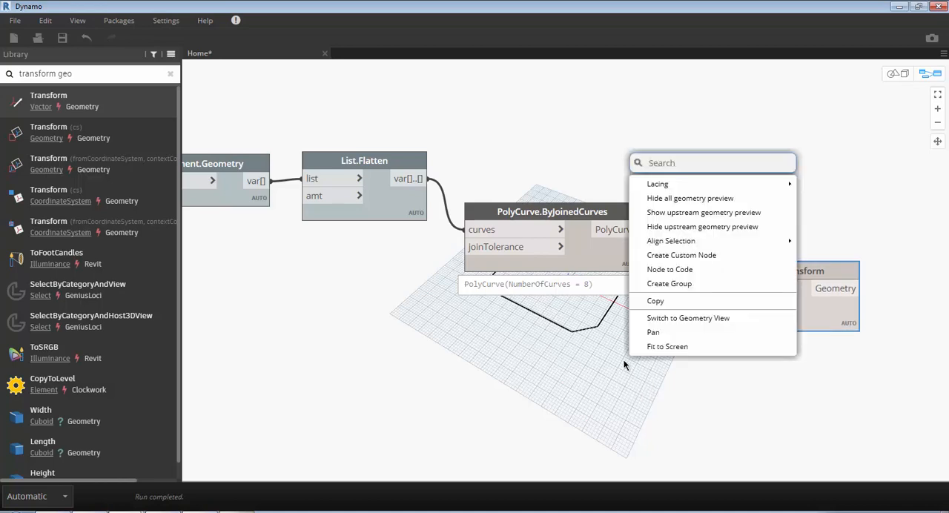
pyautogui.write('c')
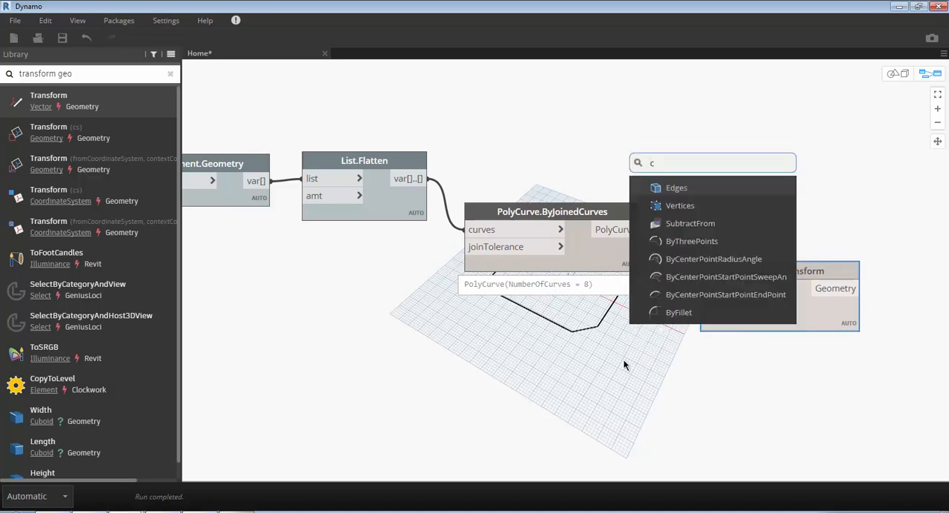
pyautogui.write('oo')
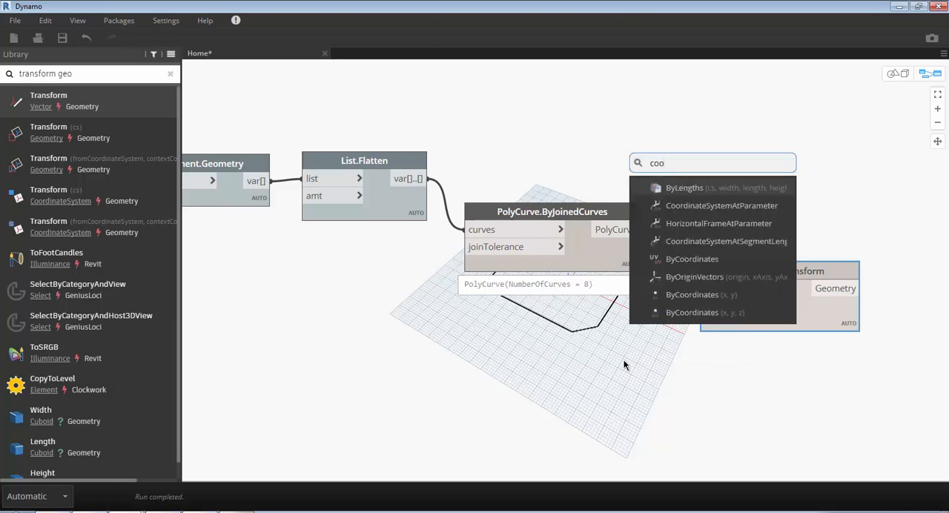
pyautogui.write('rdinnat')
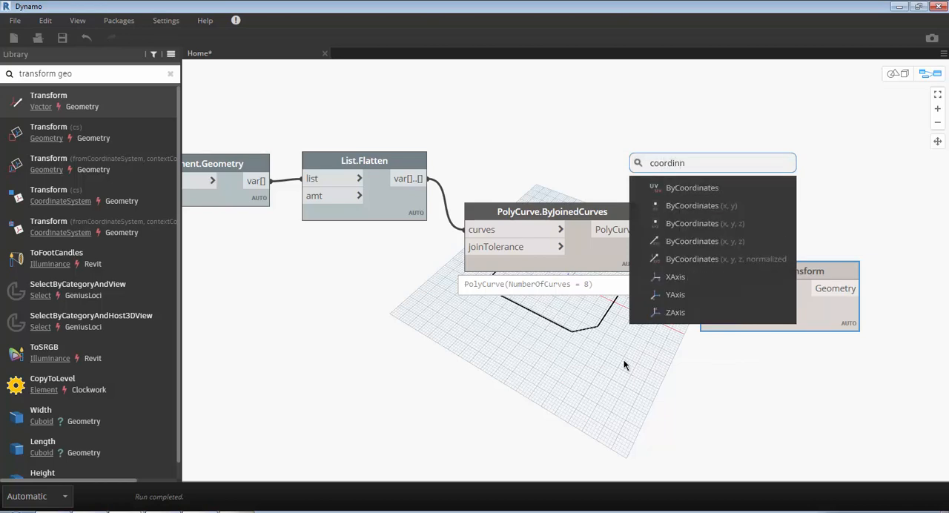
pyautogui.press('BackSpace')
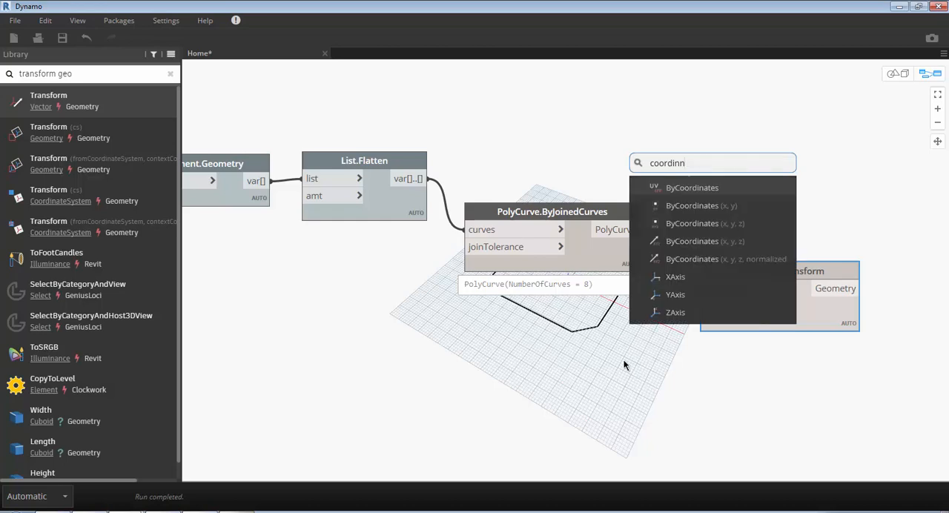
pyautogui.press('BackSpace')
pyautogui.write('atesytem')
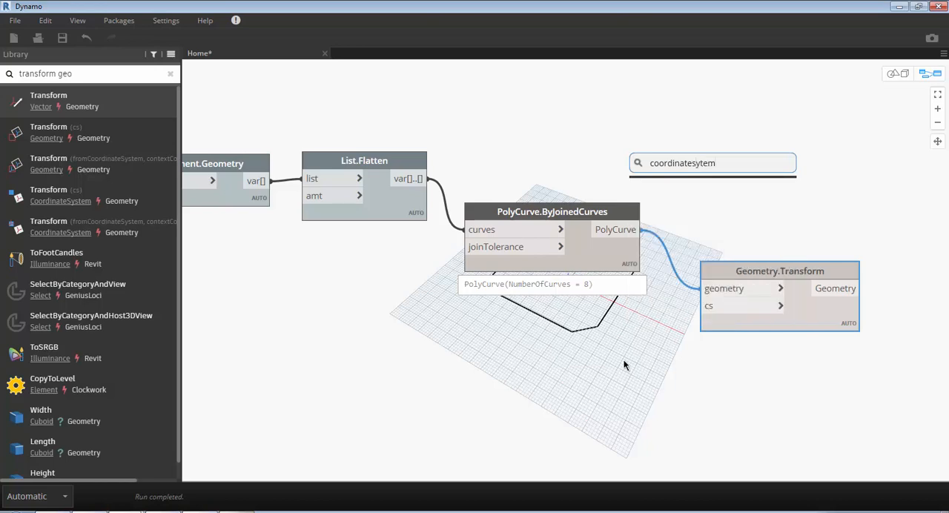
pyautogui.write('s')
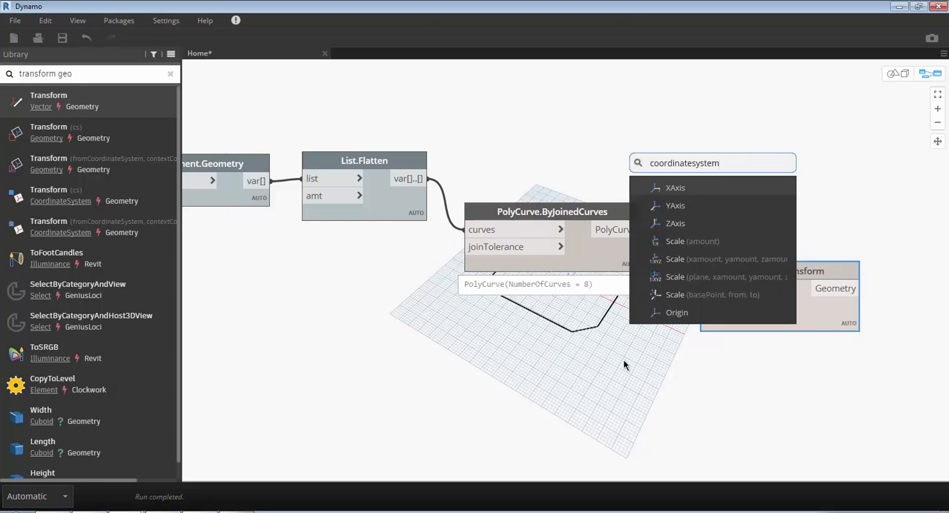
pyautogui.write('.byor')
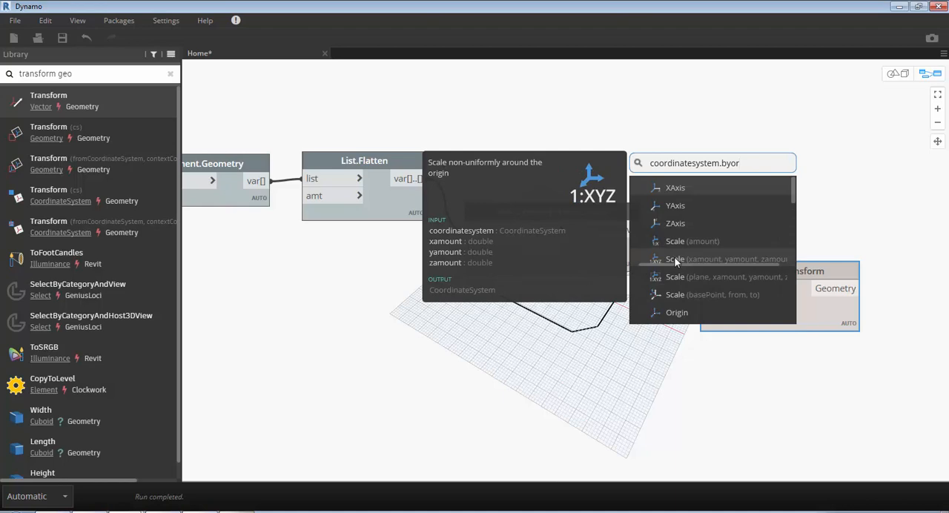
# - Add the CoordinateSystem.ByOrigin (x, y, z) node and place it below PolyCurve.ByJoinedCurves
pyautogui.scroll(-3, 676, 302)
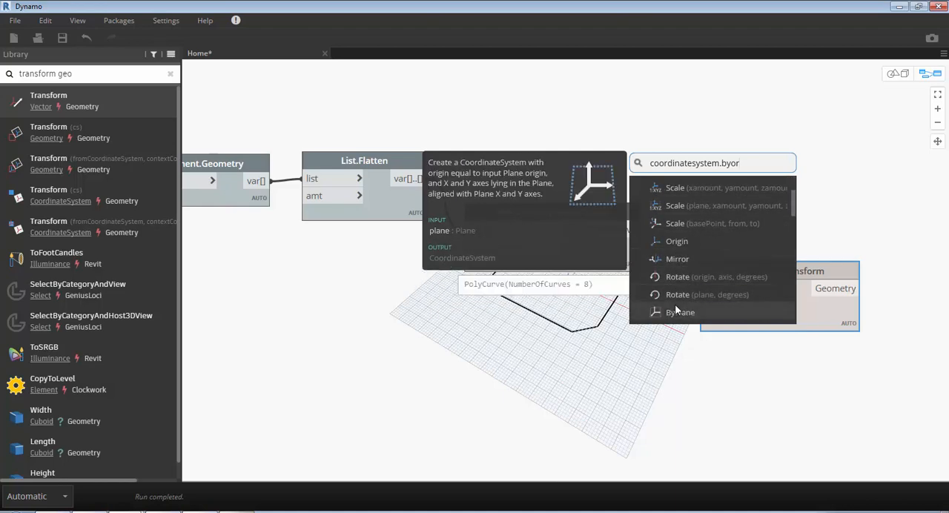
pyautogui.scroll(-2, 676, 309)
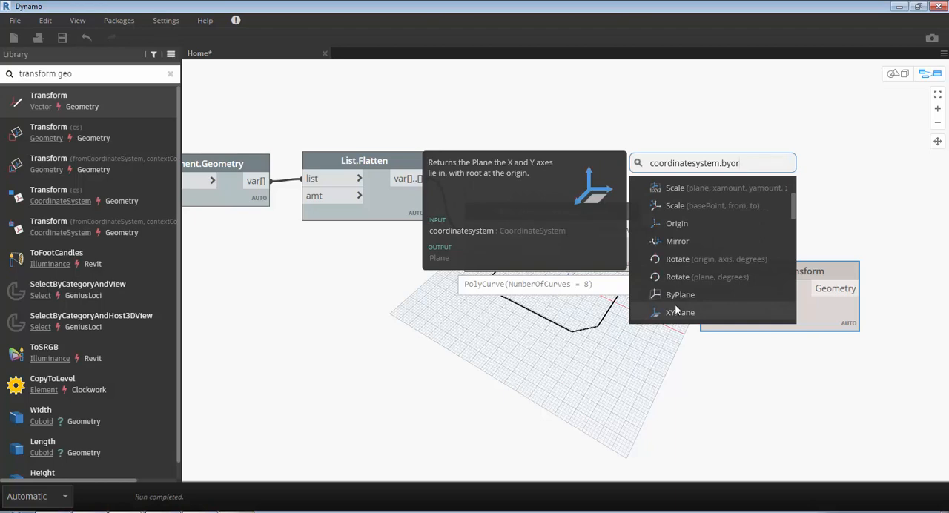
pyautogui.scroll(-1, 677, 310)
pyautogui.scroll(-5, 677, 310)
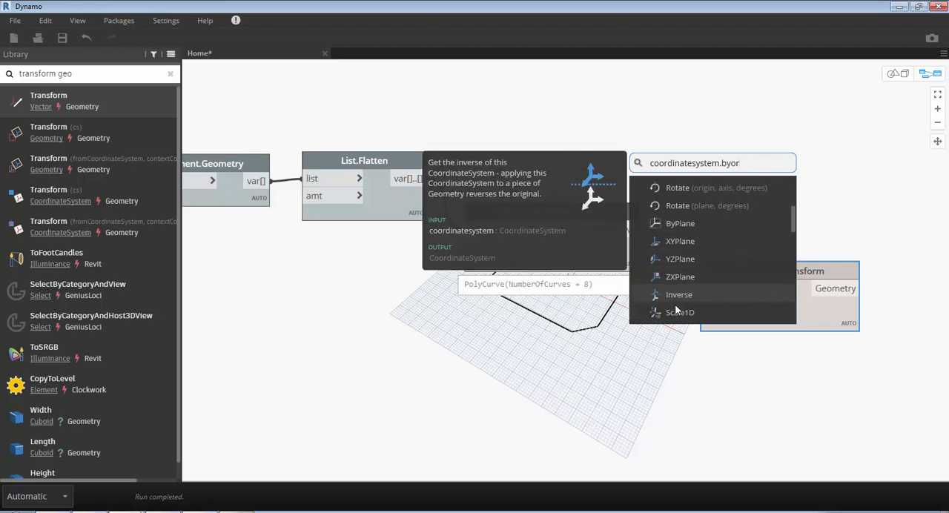
pyautogui.scroll(-3, 676, 310)
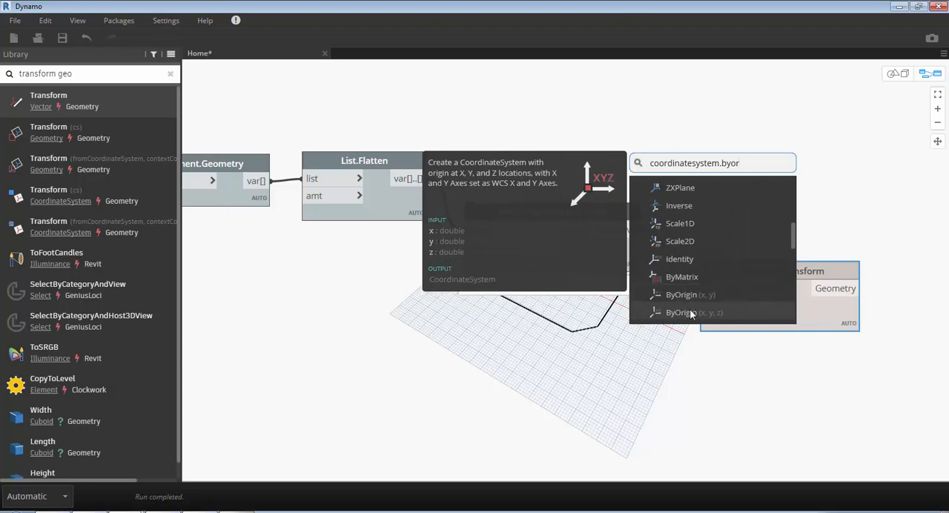
pyautogui.click(692, 314)
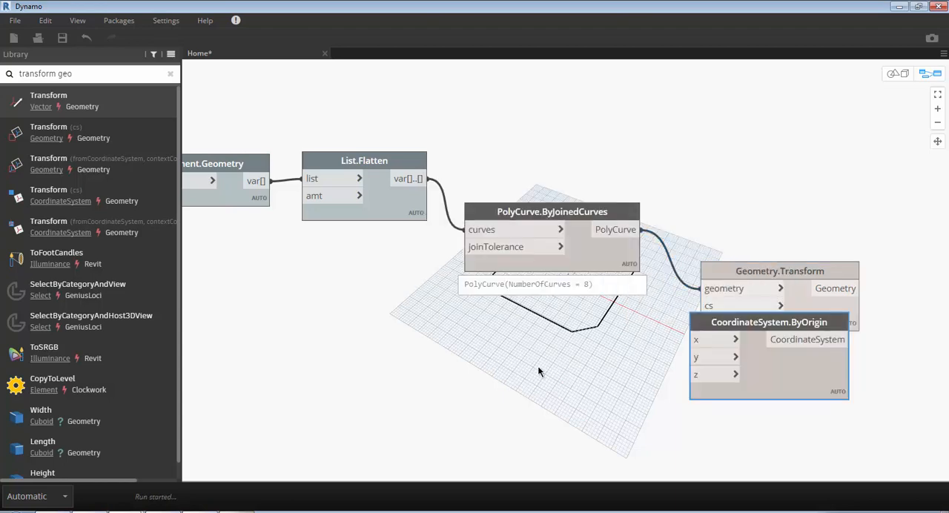
pyautogui.moveTo(755, 316); pyautogui.dragTo(516, 344)
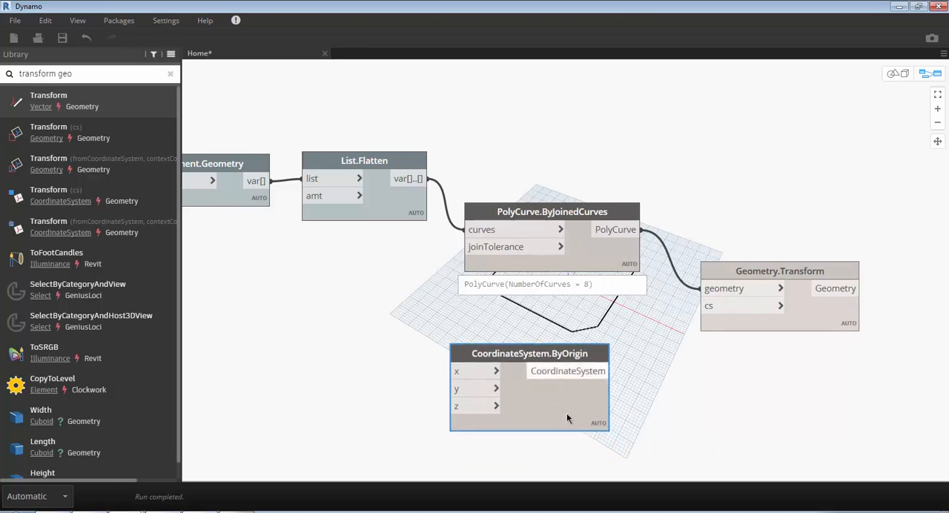
# - Create a code block beside CoordinateSystem.ByOrigin, on its input side, containing the range 0..height..Space;
pyautogui.moveTo(680, 340); pyautogui.dragTo(764, 270, button='middle')
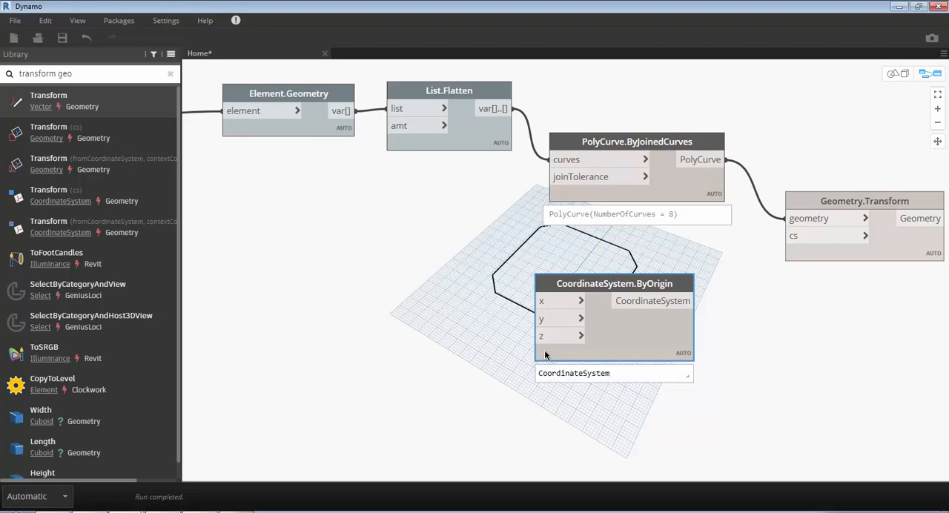
pyautogui.moveTo(542, 339)
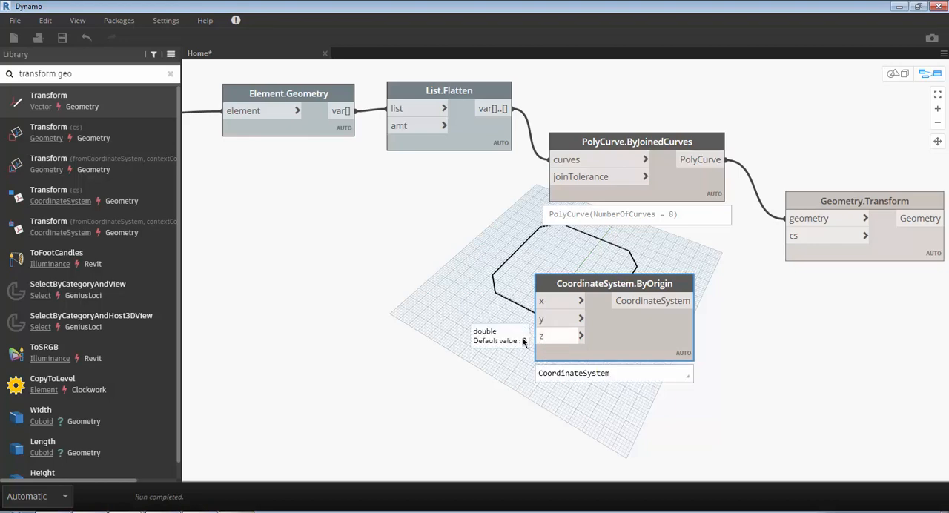
pyautogui.click(478, 339)
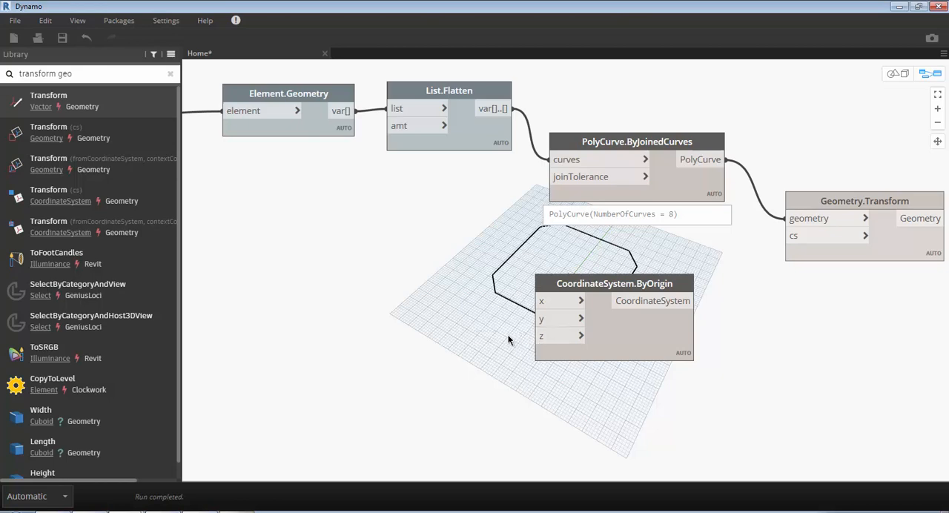
pyautogui.doubleClick(367, 338)
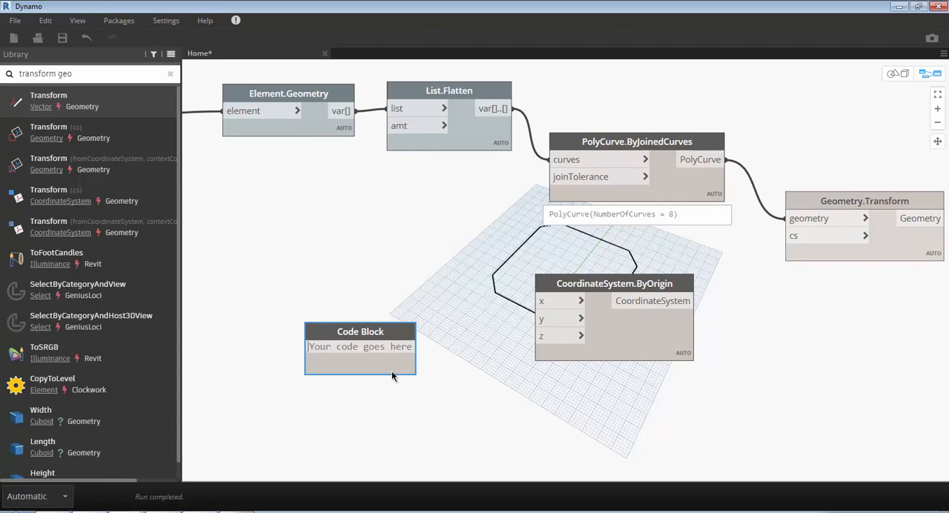
pyautogui.write('0.')
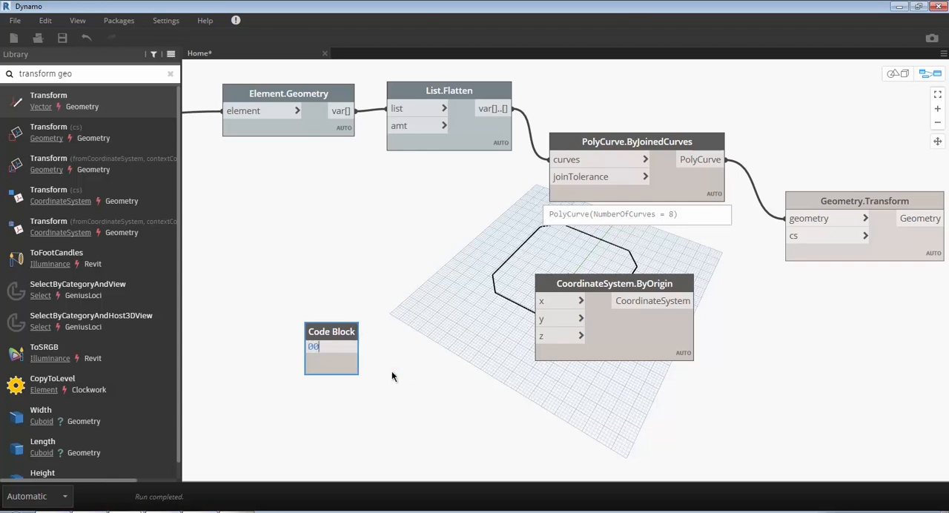
pyautogui.write('.height')
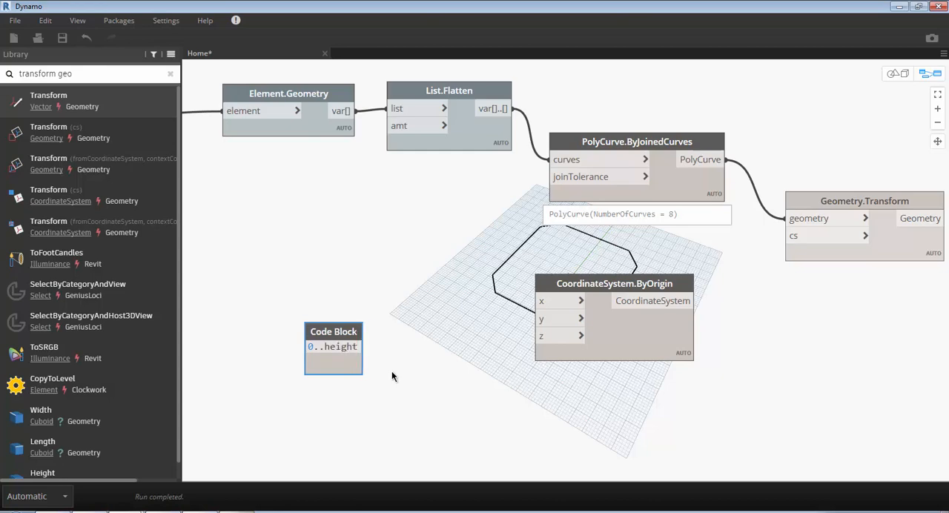
pyautogui.write('..')
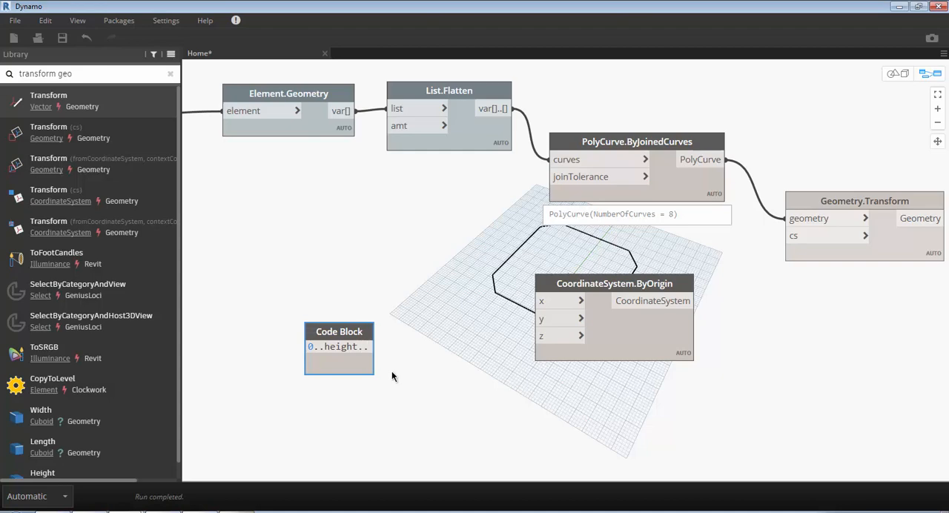
pyautogui.write('Space')
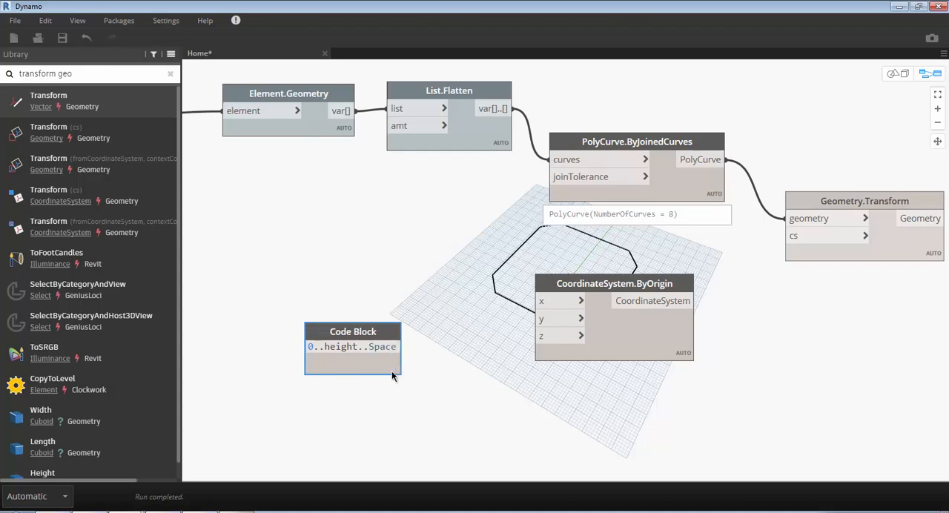
pyautogui.write(';')
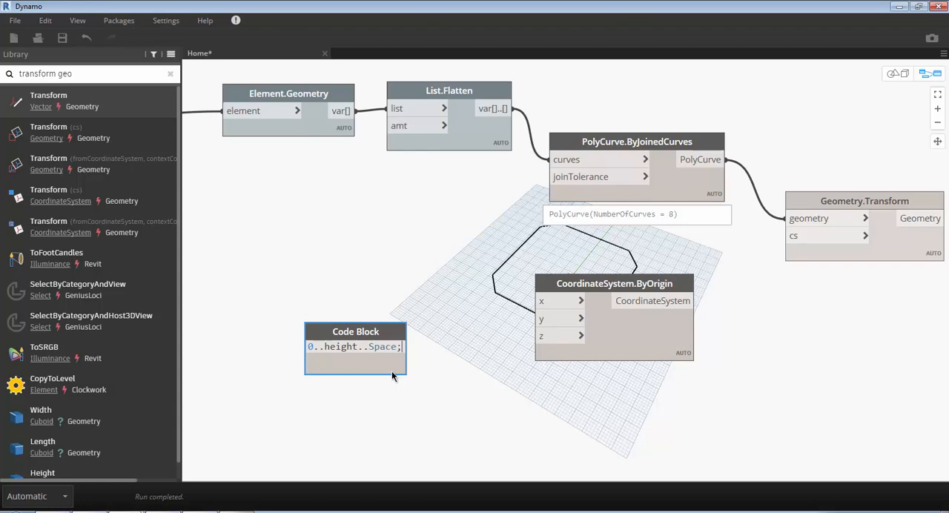
pyautogui.click(423, 415)
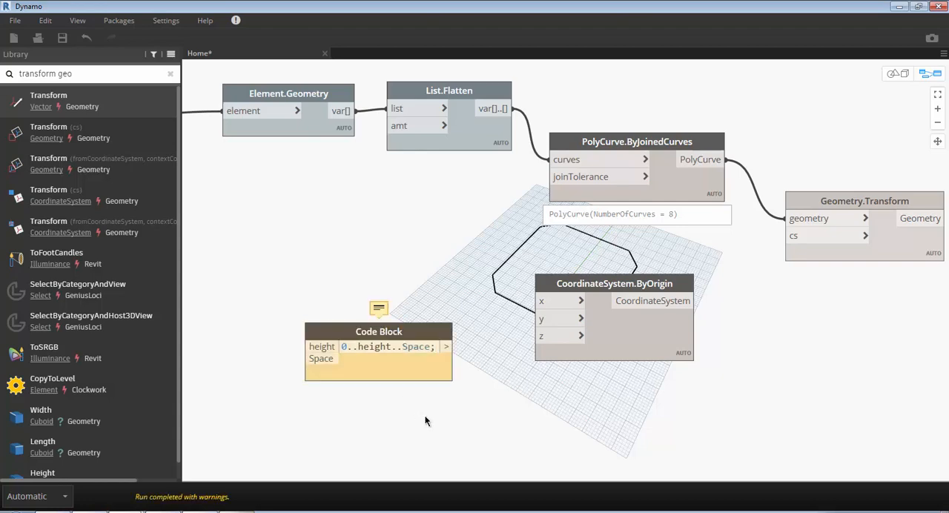
# - Add a Number Slider, place it on the code block's input side, and connect it to the height input
pyautogui.rightClick(484, 415)
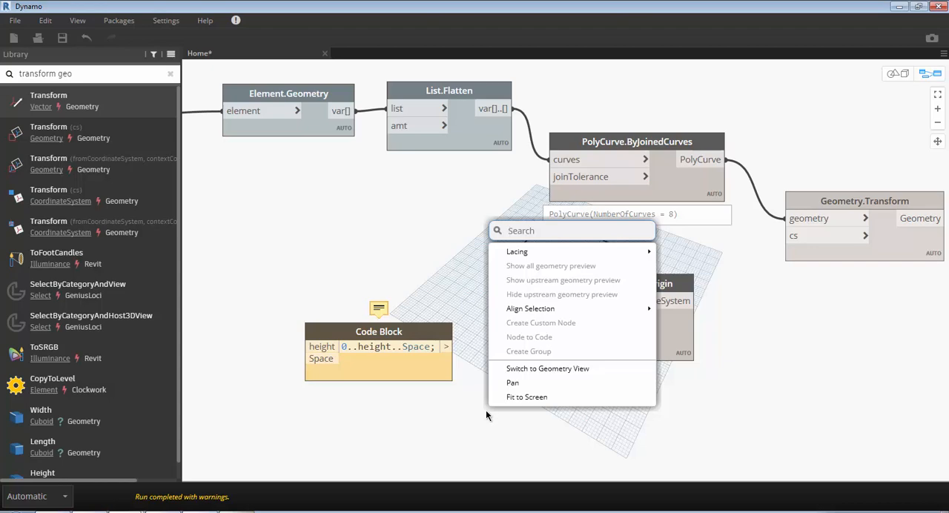
pyautogui.write('slid')
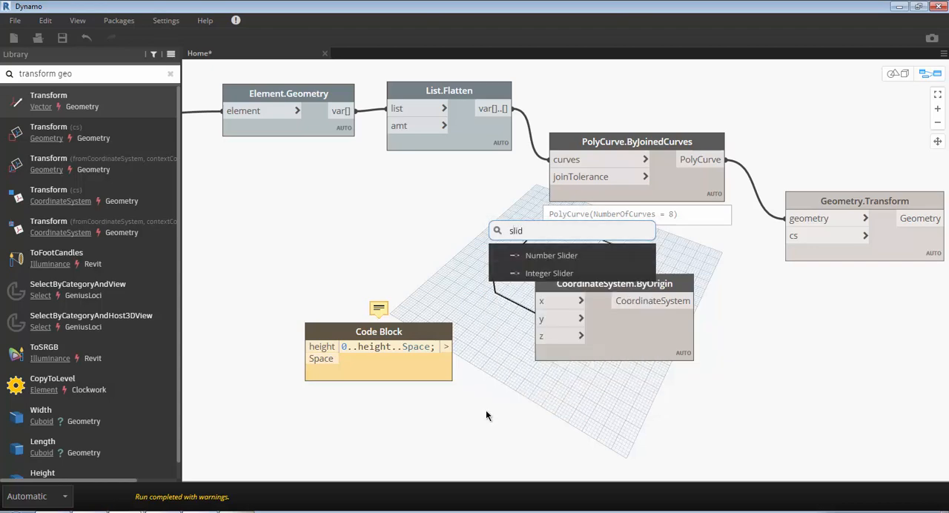
pyautogui.click(568, 256)
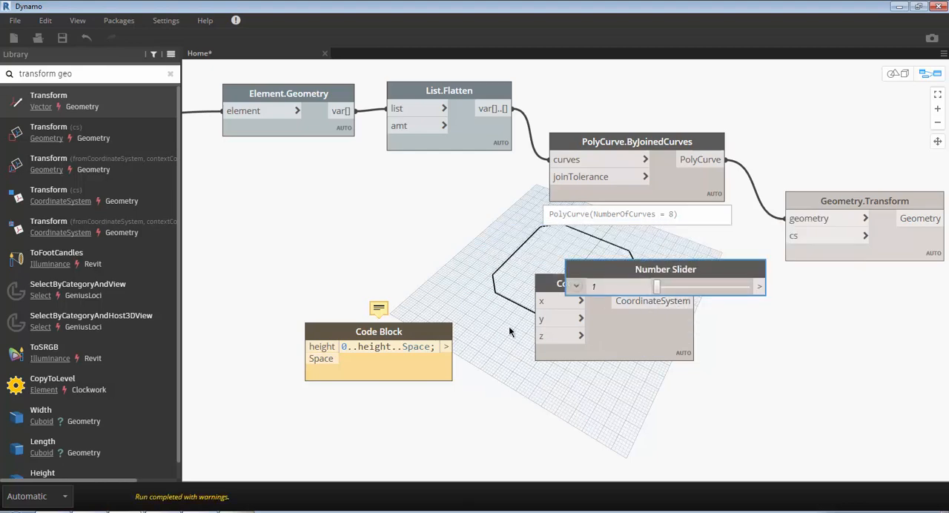
pyautogui.moveTo(615, 273); pyautogui.dragTo(201, 400)
pyautogui.moveTo(382, 415); pyautogui.dragTo(609, 390, button='middle')
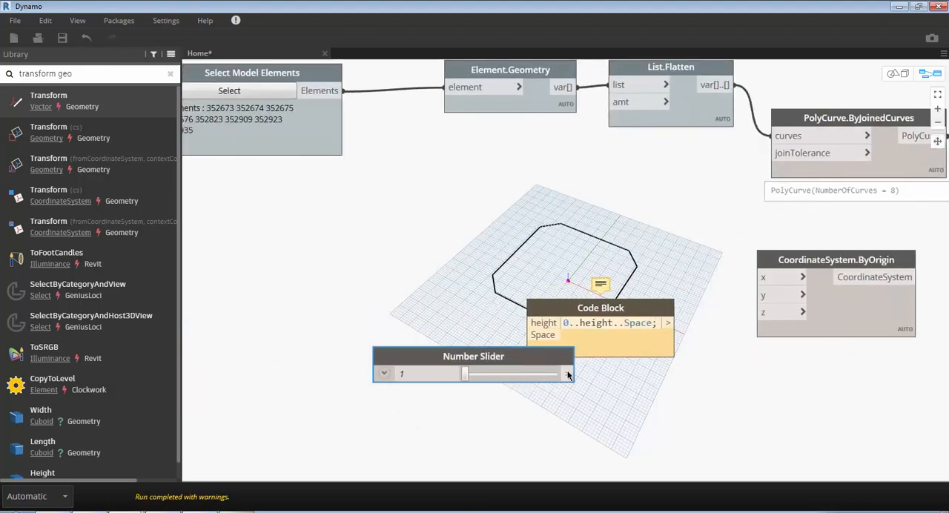
pyautogui.moveTo(520, 358); pyautogui.dragTo(360, 354)
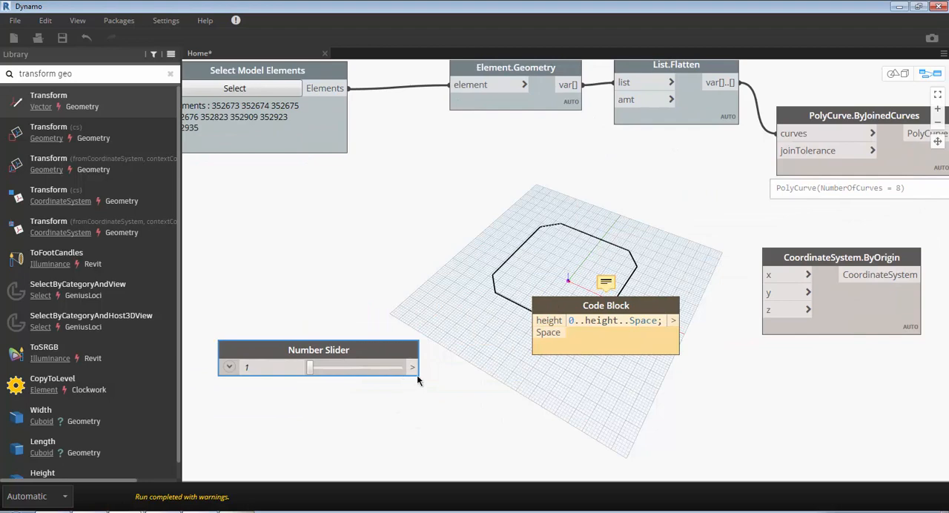
pyautogui.moveTo(413, 367); pyautogui.dragTo(537, 321)
# - Align the slider with the height input, duplicate it below, and connect the copy to the code block's Space input
pyautogui.moveTo(345, 351); pyautogui.dragTo(380, 375)
pyautogui.hotkey('ctrl', 'v')
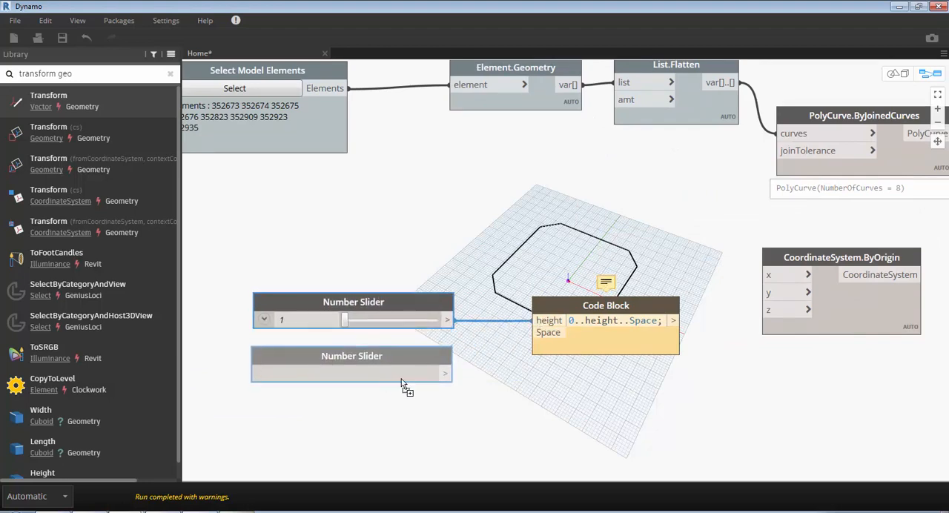
pyautogui.moveTo(448, 374); pyautogui.dragTo(537, 332)
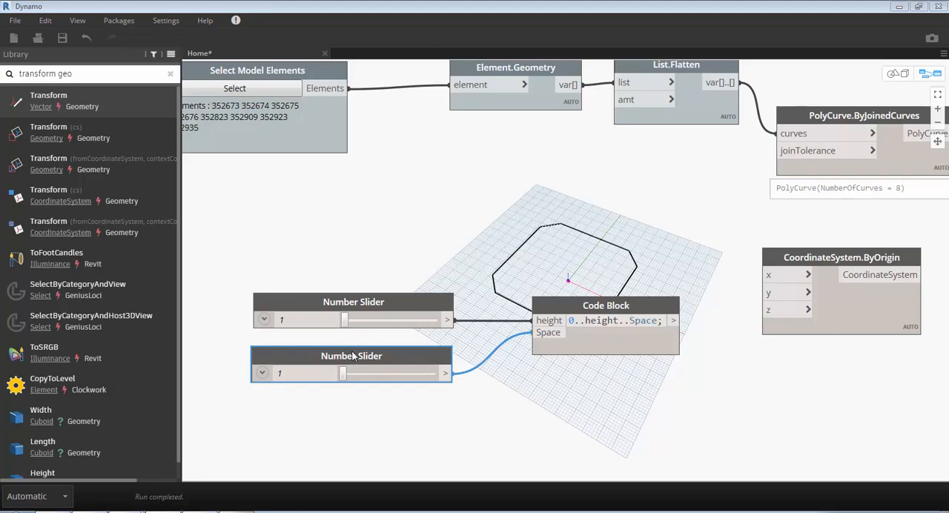
# - Set the Number Slider feeding the Space input to 12
pyautogui.click(312, 372)
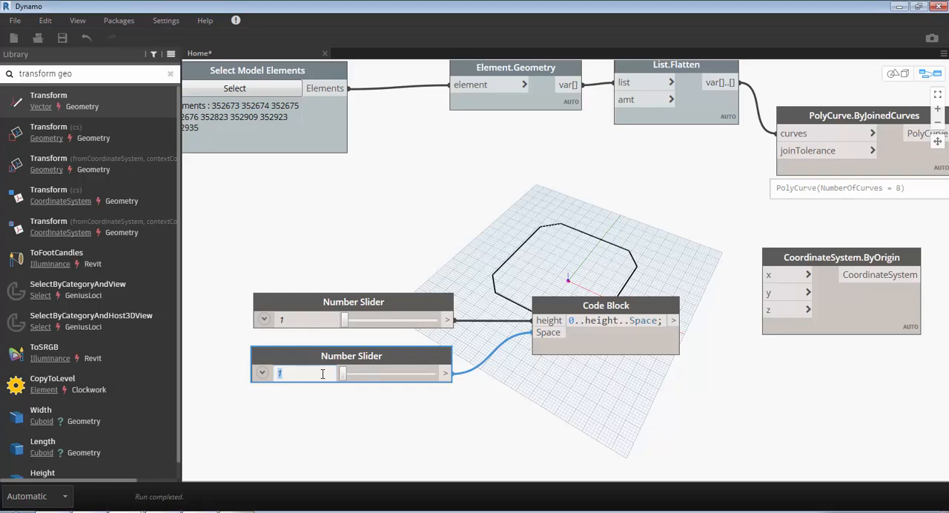
pyautogui.write('12')
pyautogui.press('Return')
pyautogui.click(324, 395)
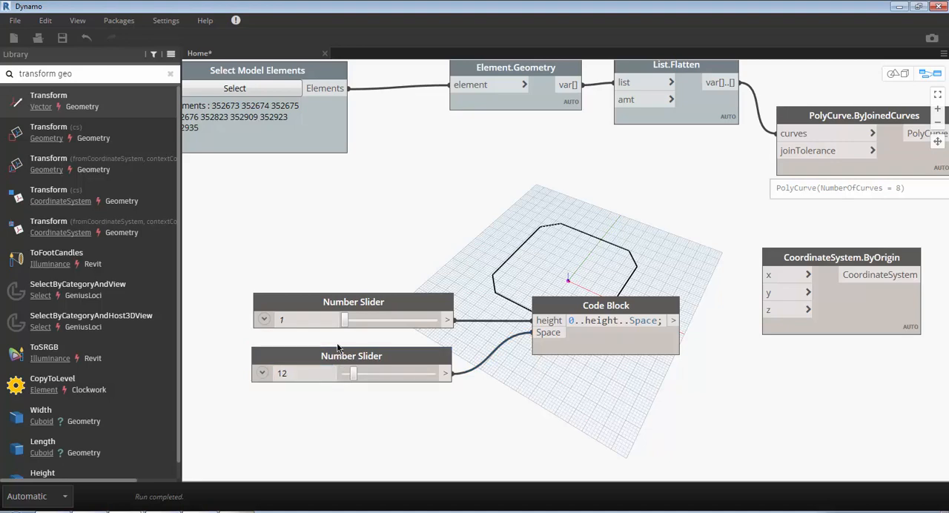
# - Rename the Number Slider feeding the height input as Building Height
pyautogui.click(358, 307)
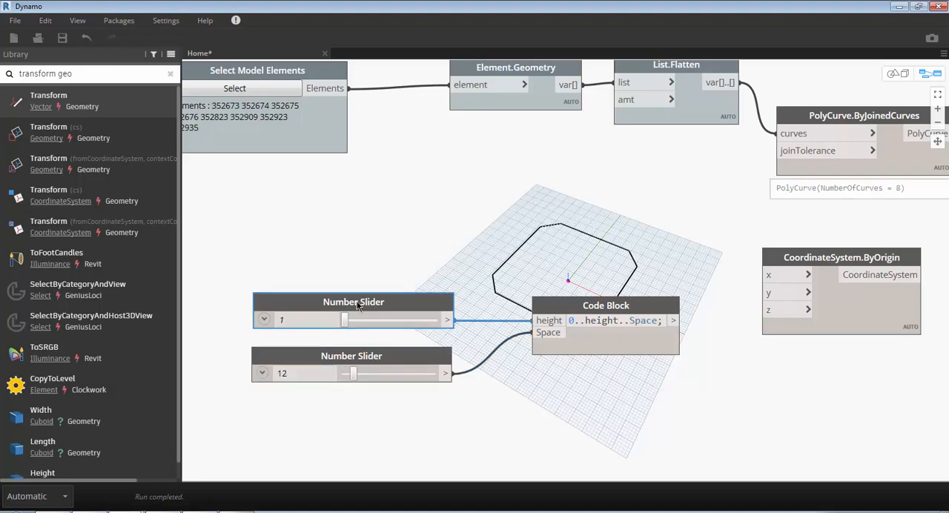
pyautogui.doubleClick(357, 303)
pyautogui.write('B')
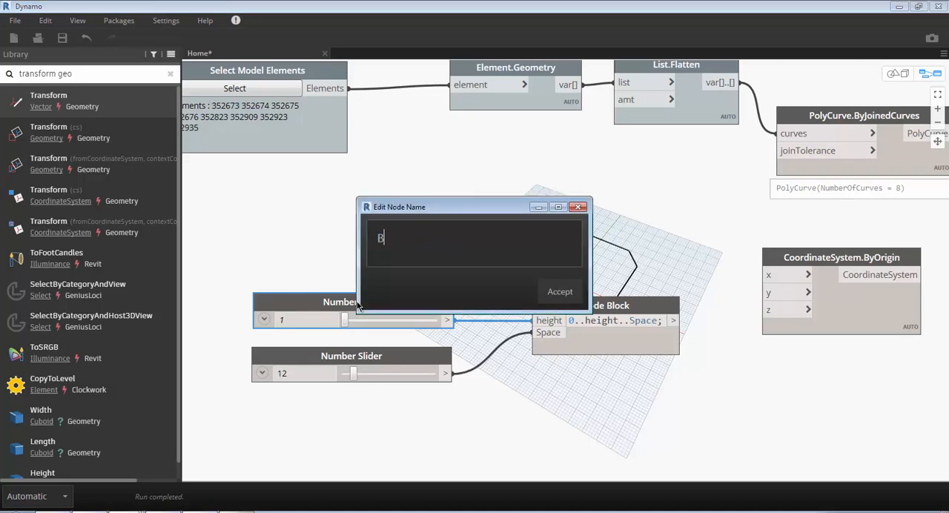
pyautogui.write('uilding Height')
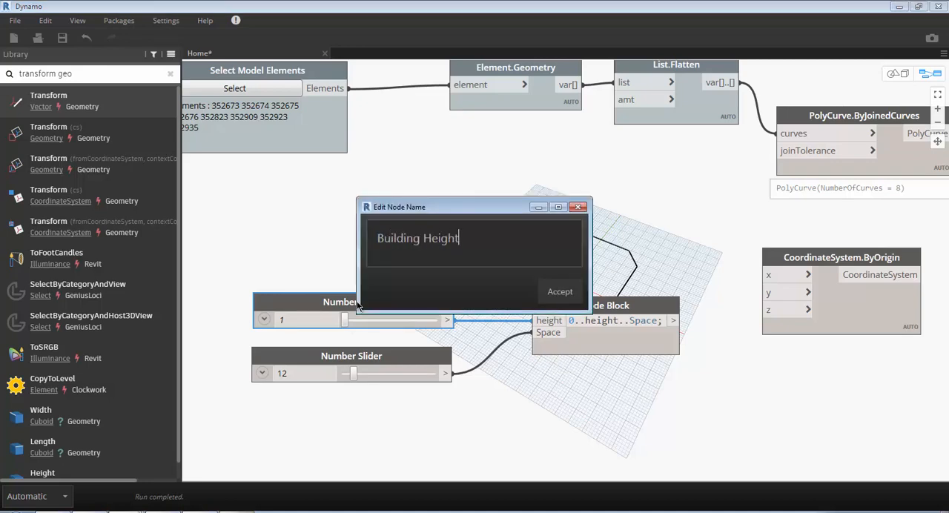
pyautogui.click(562, 292)
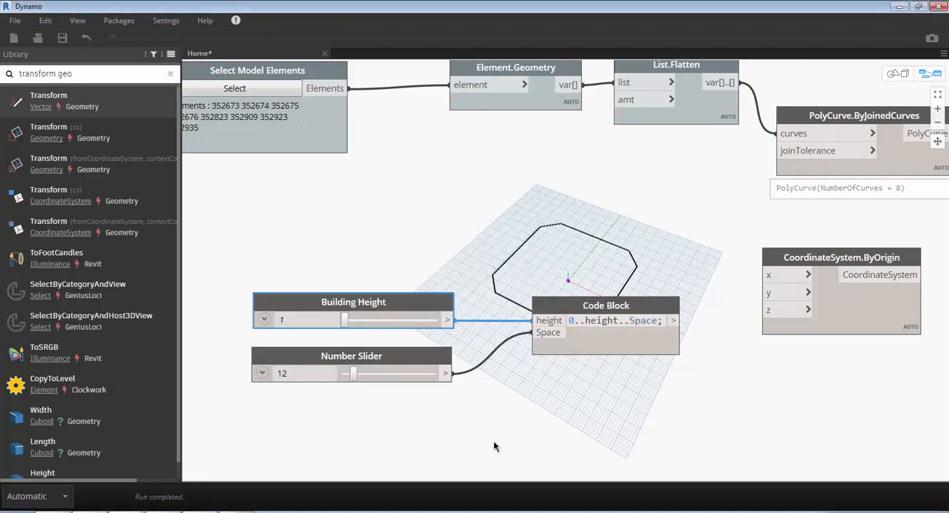
# - Set the Building Height slider to 200
pyautogui.doubleClick(314, 317)
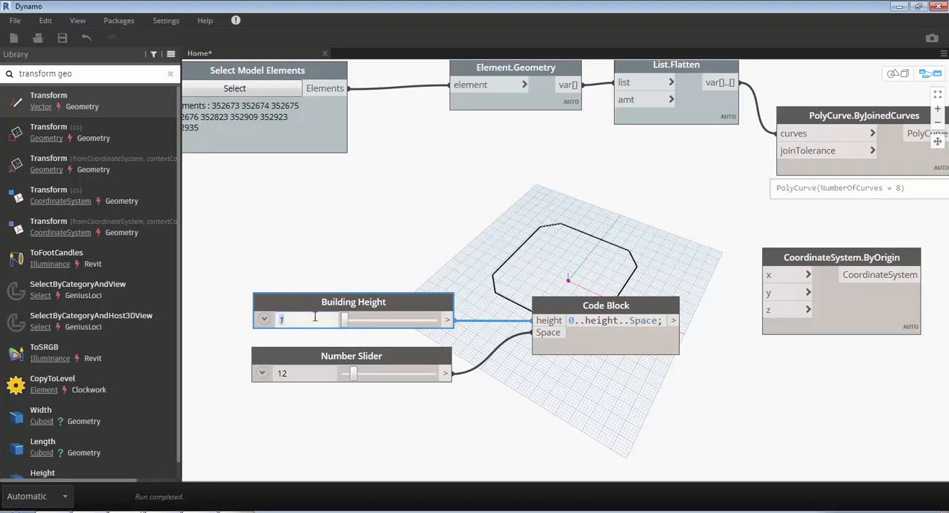
pyautogui.write('200')
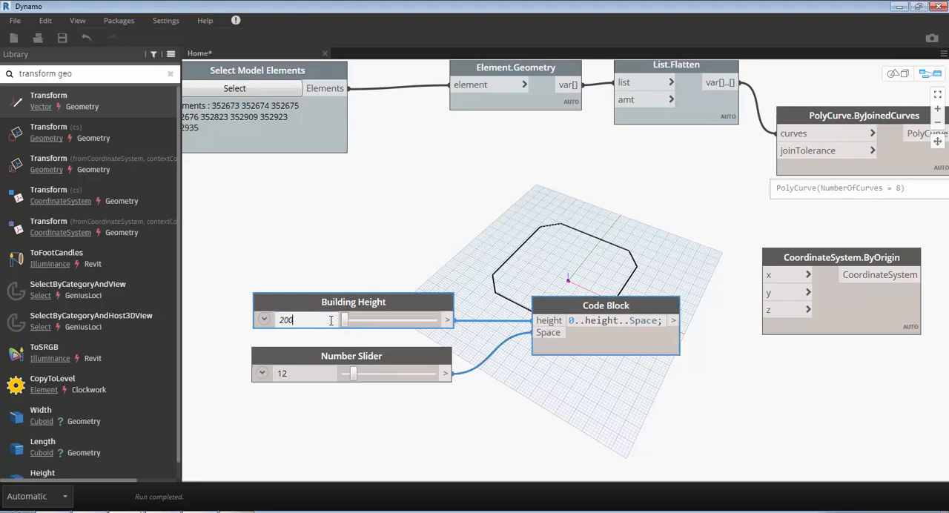
pyautogui.press('Return')
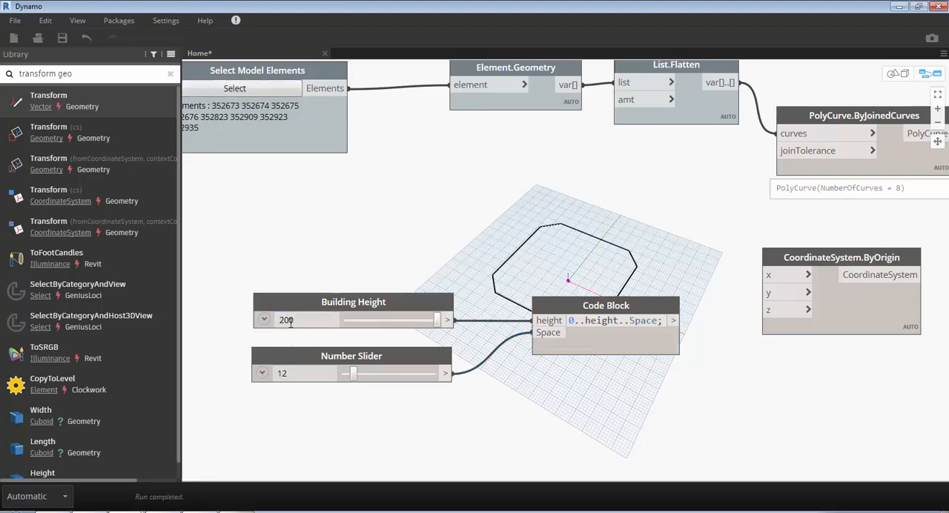
# - Set the Building Height slider to 100
pyautogui.doubleClick(291, 320)
pyautogui.click(291, 320)
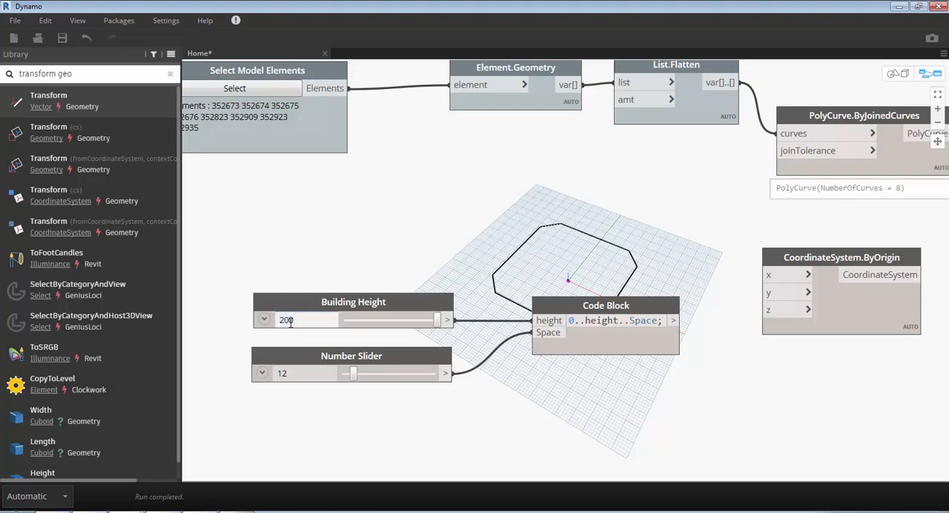
pyautogui.doubleClick(291, 321)
pyautogui.write('100')
pyautogui.press('Return')
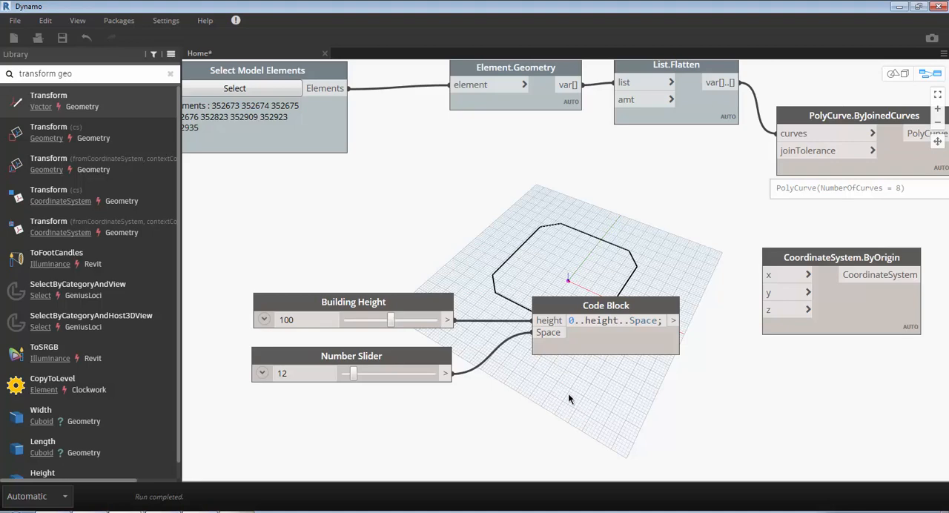
# - Connect the code block output to CoordinateSystem.ByOrigin's z input, and the CoordinateSystem output to Geometry.Transform's cs input
pyautogui.click(676, 321)
pyautogui.click(770, 310)
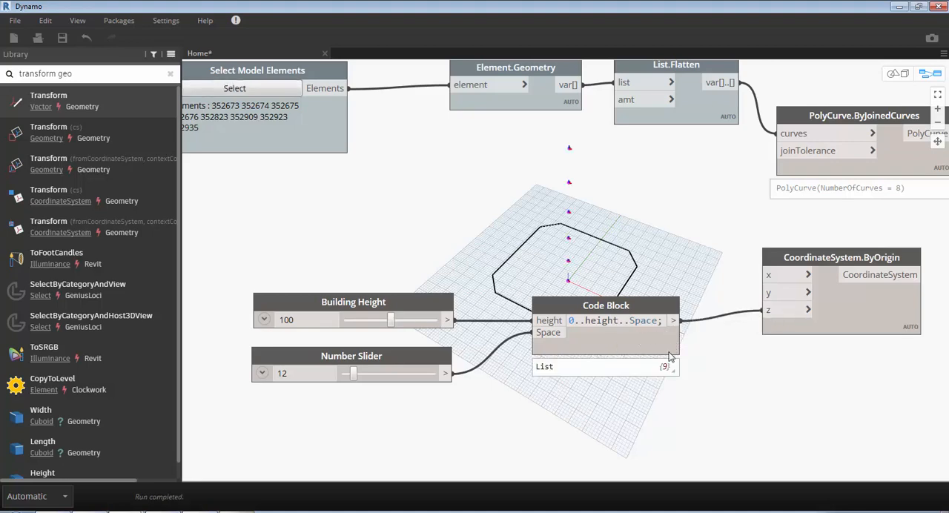
pyautogui.moveTo(666, 371)
pyautogui.moveTo(813, 389); pyautogui.dragTo(516, 394, button='middle')
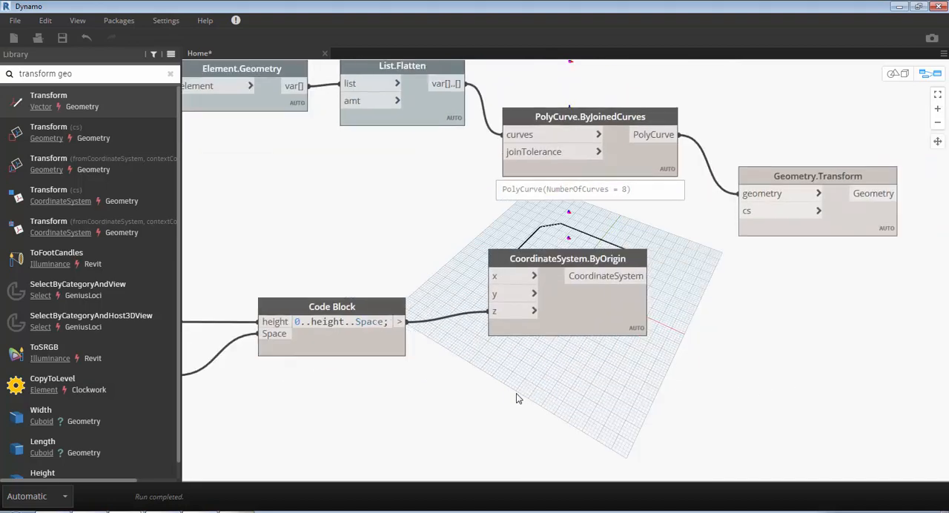
pyautogui.click(626, 280)
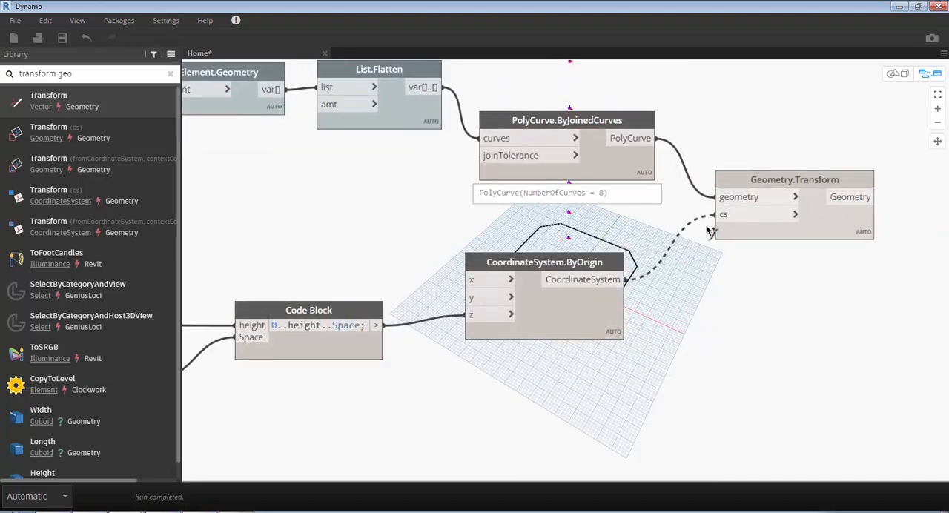
pyautogui.click(732, 215)
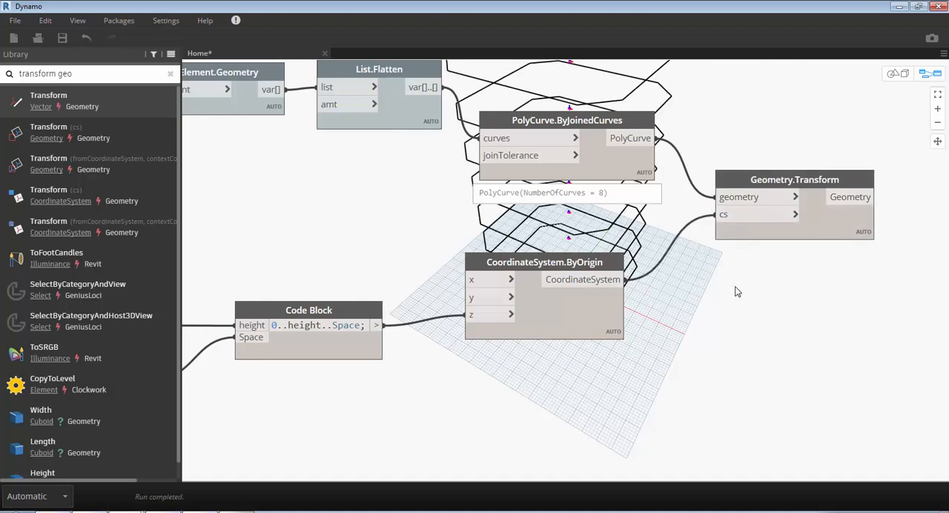
# - Inspect the stacked outline copies in the 3D geometry preview, and return to the graph view
pyautogui.hotkey('ctrl', 'b')
pyautogui.scroll(-5, 705, 309)
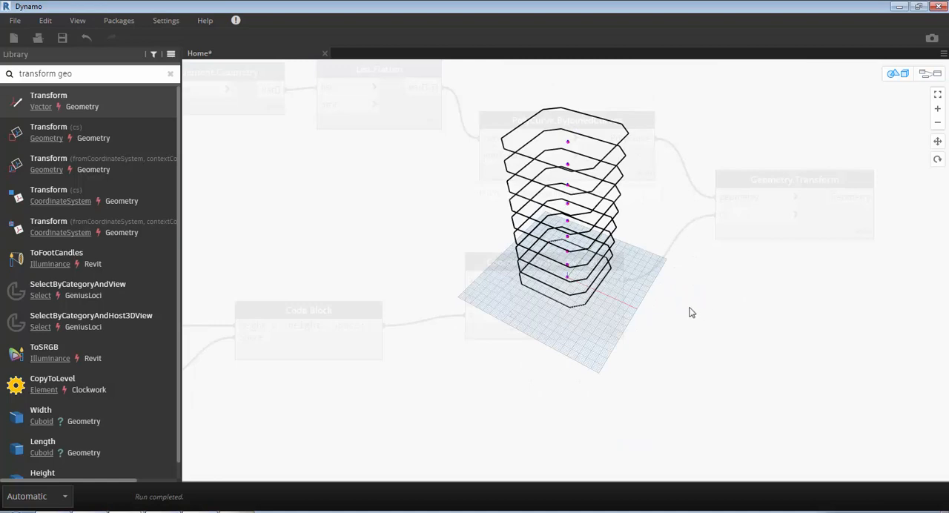
pyautogui.moveTo(664, 289); pyautogui.dragTo(695, 284, button='right')
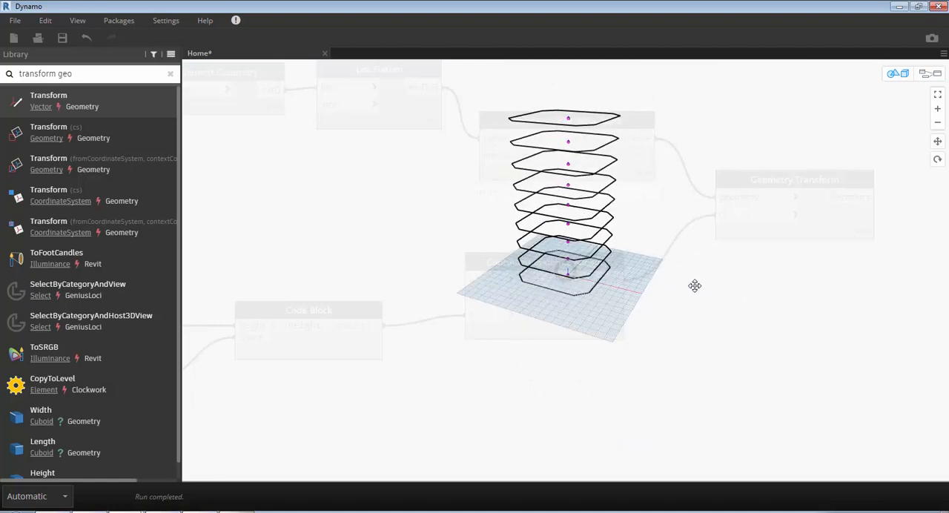
pyautogui.hotkey('ctrl', 'b')
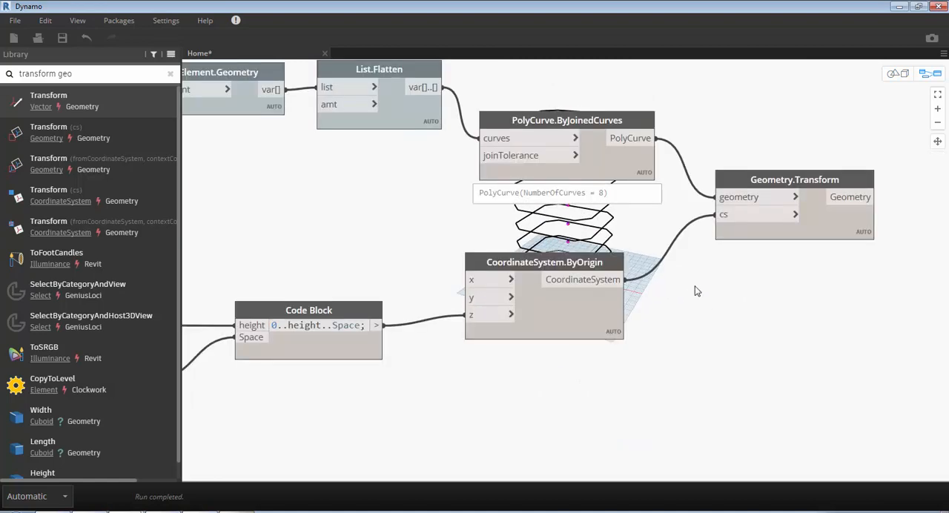
# - Switch to Windows Photo Viewer to examine the tower's twist in united-tower_1.jpg, and close the photo
pyautogui.scroll(-1, 697, 293)
pyautogui.moveTo(737, 315); pyautogui.dragTo(642, 327, button='middle')
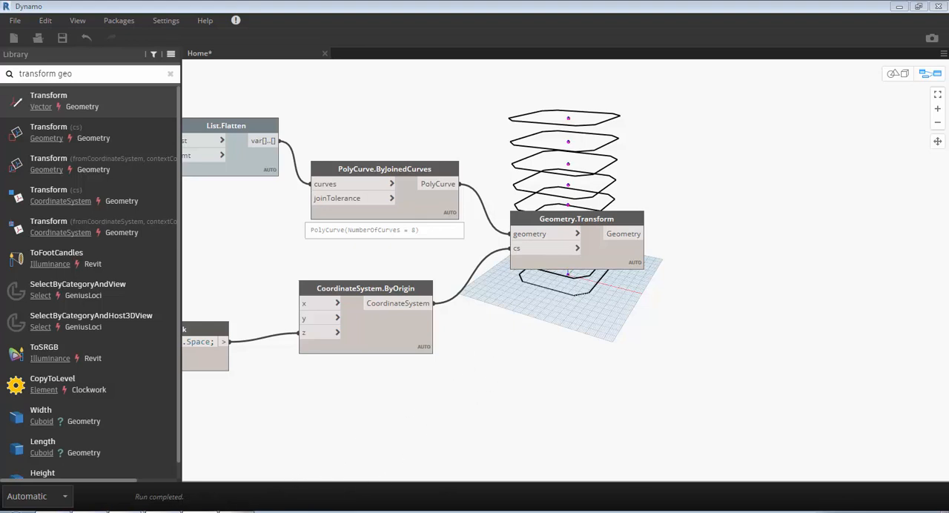
pyautogui.click(236, 512)
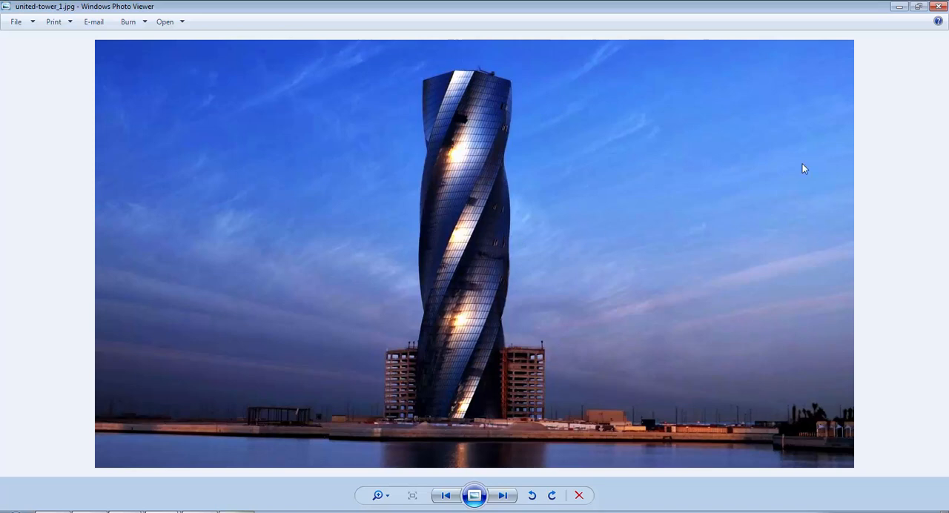
pyautogui.click(939, 6)
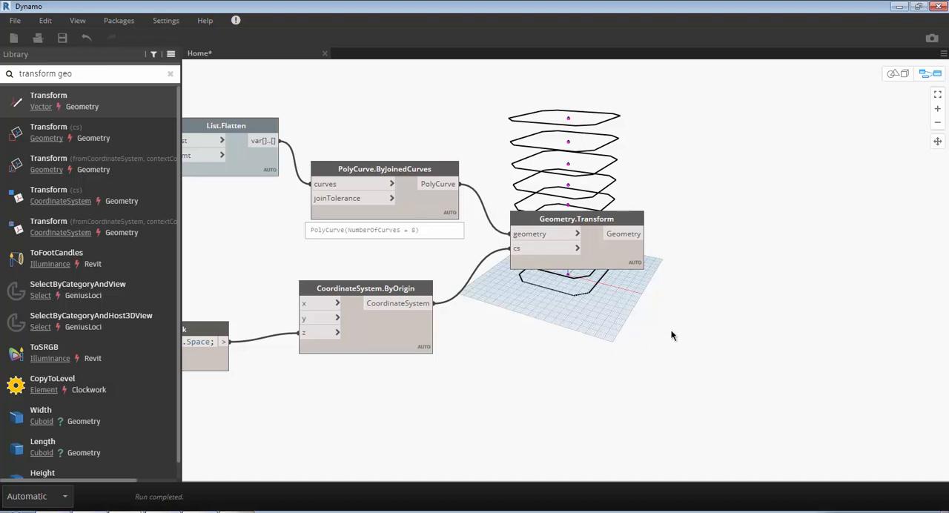
# - Search the canvas node search for "rotate geo" and add the Vector.Rotate (axis, degrees) node below and beyond Geometry.Transform
pyautogui.rightClick(729, 325)
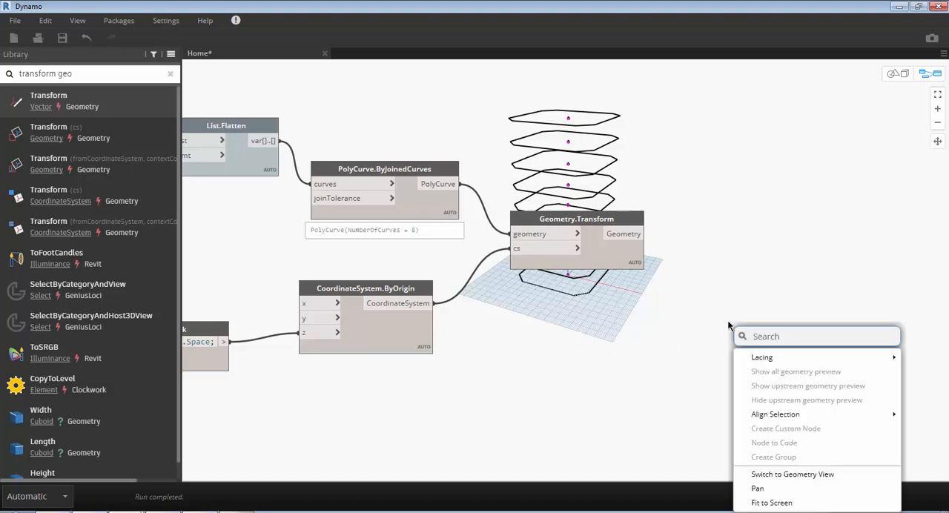
pyautogui.write('geom')
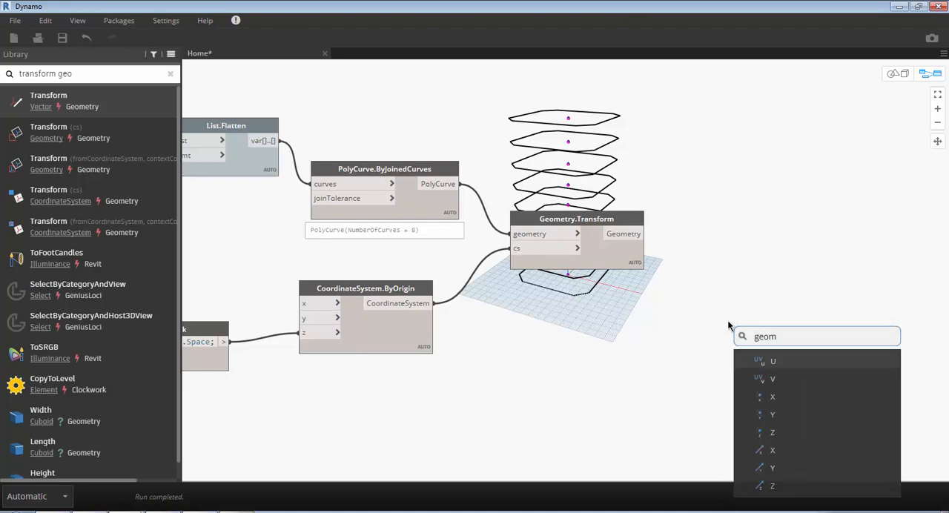
pyautogui.press('BackSpace')
pyautogui.press('BackSpace')
pyautogui.press('BackSpace')
pyautogui.press('BackSpace')
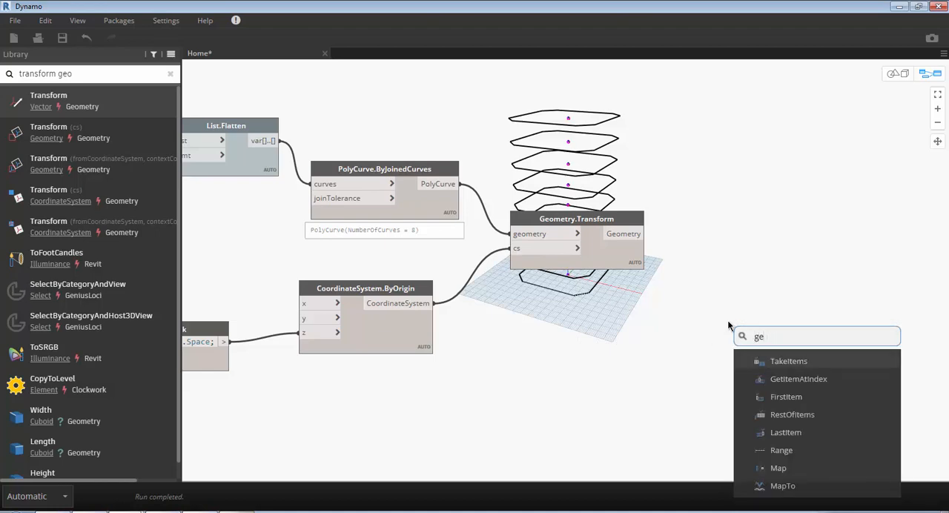
pyautogui.write('roat')
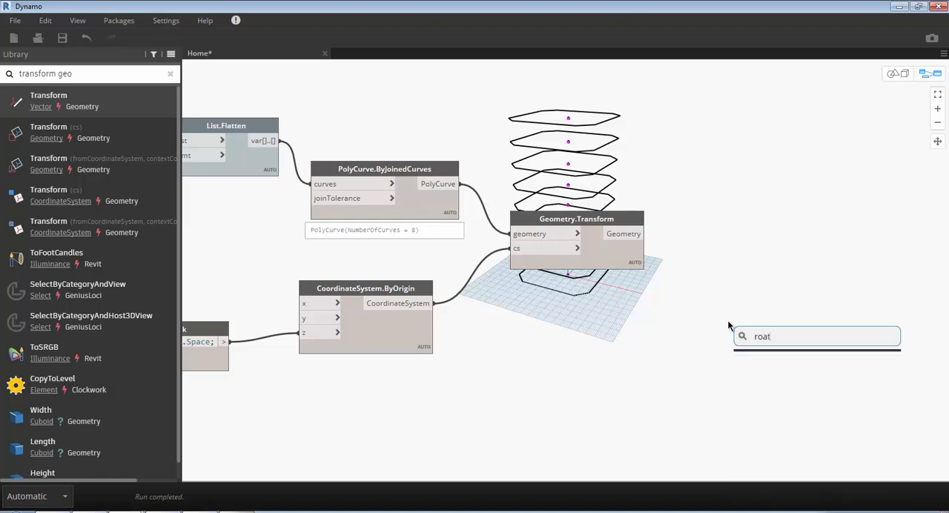
pyautogui.press('BackSpace')
pyautogui.write('ta')
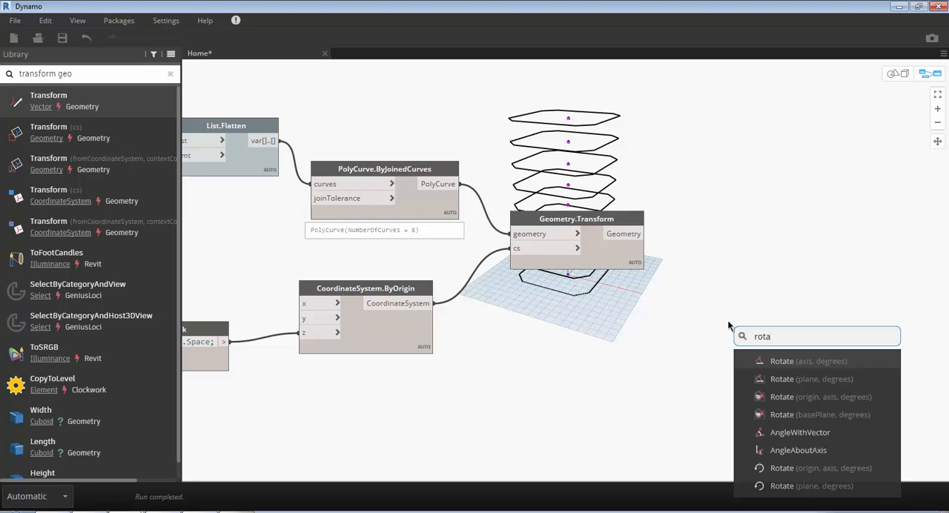
pyautogui.write('te geo')
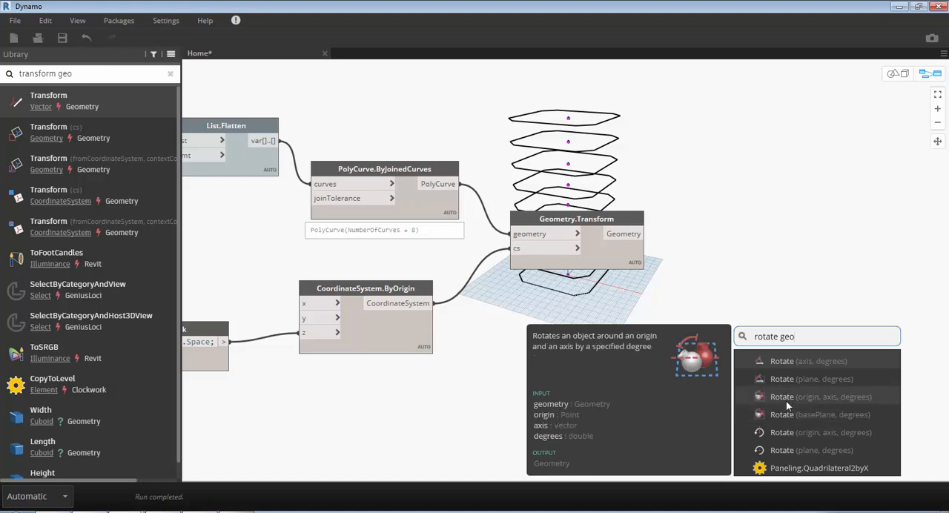
pyautogui.click(780, 361)
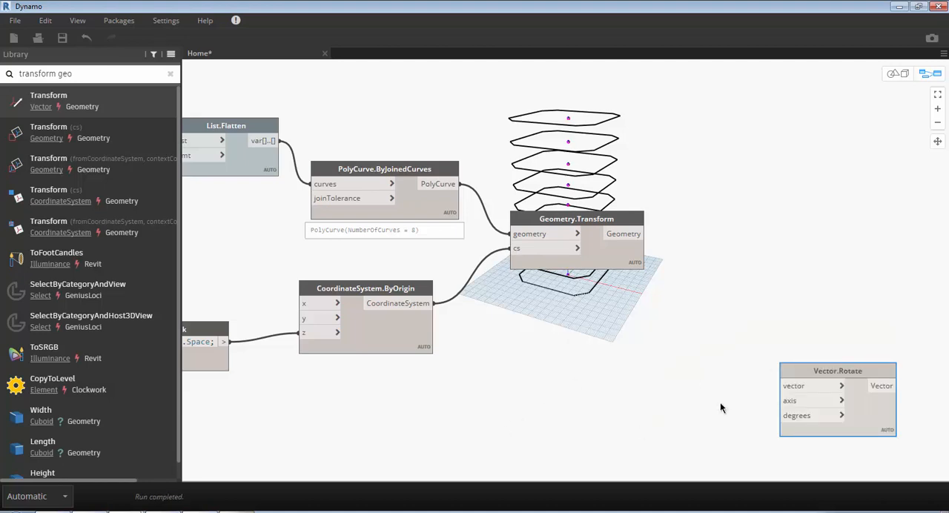
# - Search the canvas node search for "geometry.rotate" and add the Geometry.Rotate (origin, axis, degrees) node beyond Geometry.Transform
pyautogui.moveTo(839, 373); pyautogui.dragTo(794, 327)
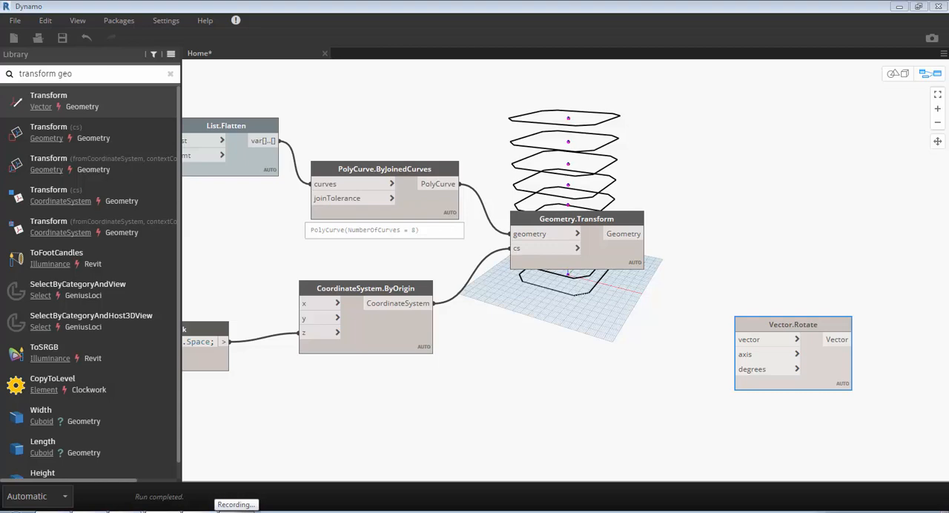
pyautogui.click(641, 348)
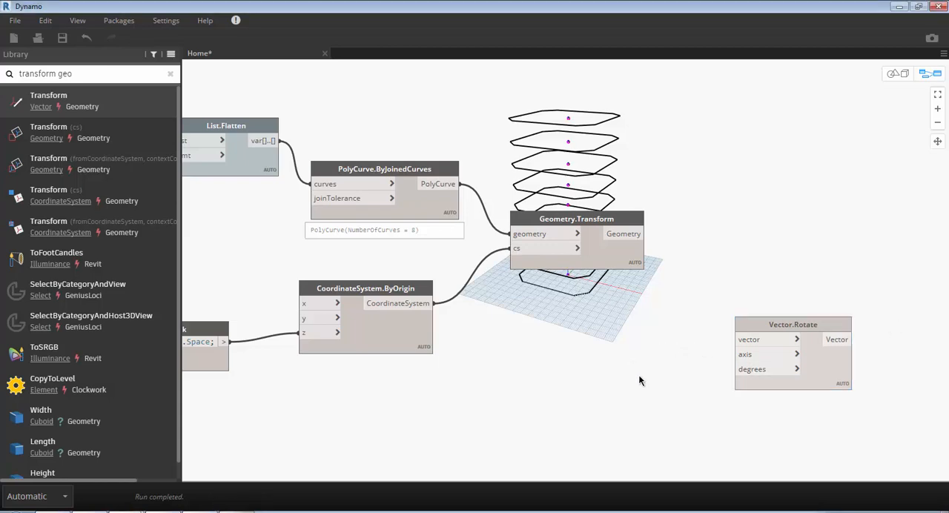
pyautogui.rightClick(639, 377)
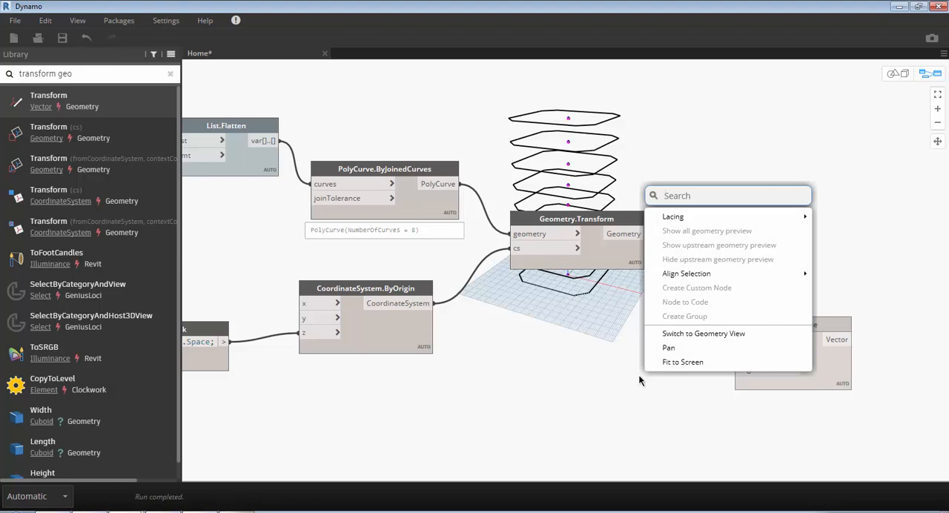
pyautogui.write('geom')
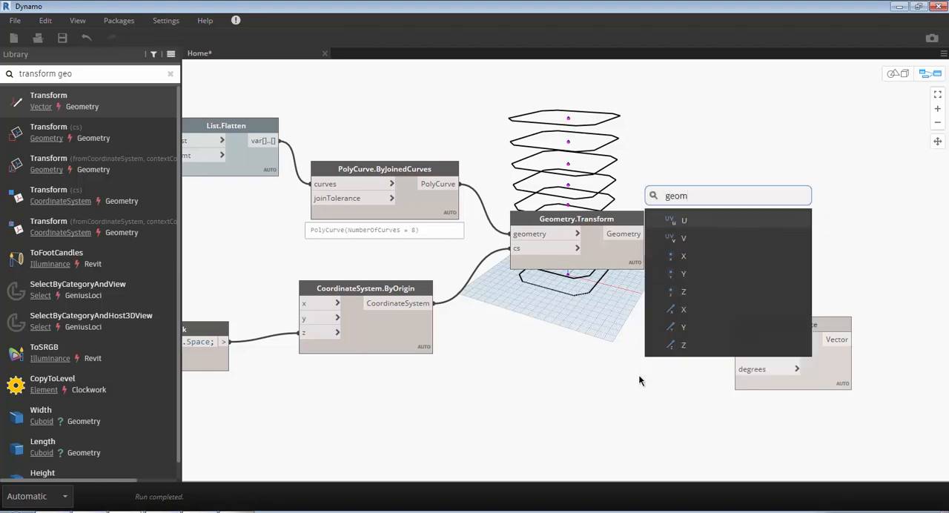
pyautogui.write('entry')
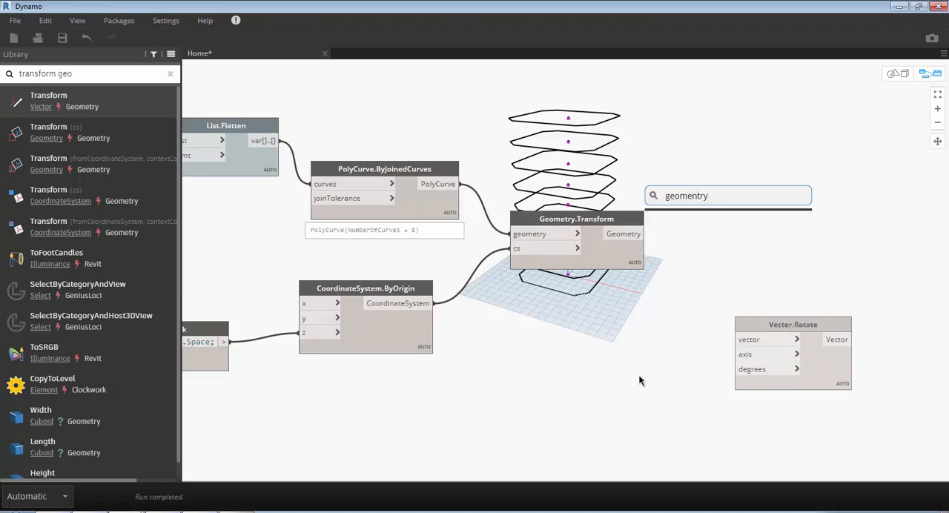
pyautogui.press('BackSpace')
pyautogui.press('BackSpace')
pyautogui.press('BackSpace')
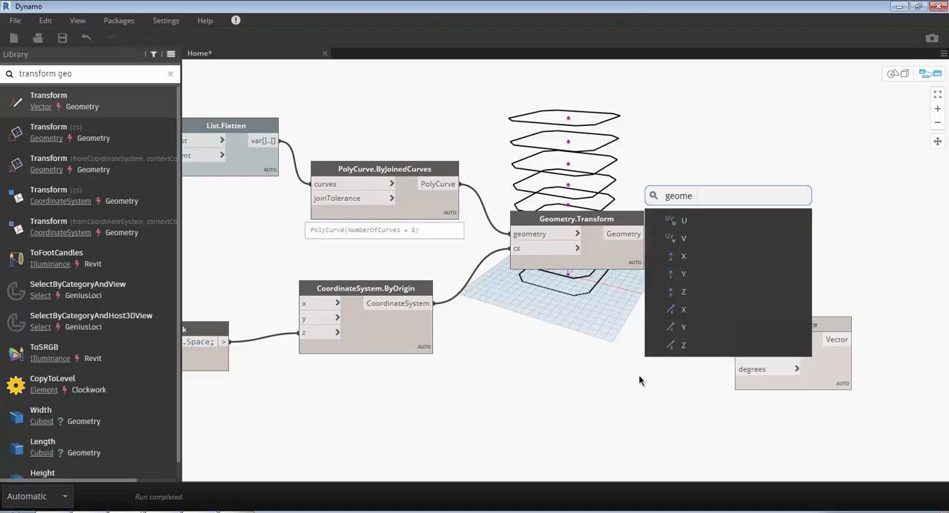
pyautogui.write('tgry')
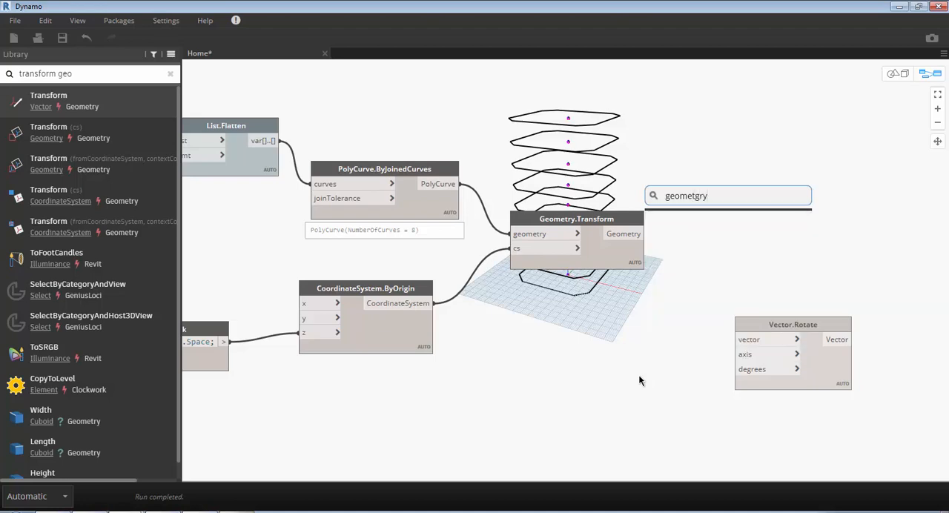
pyautogui.press('BackSpace')
pyautogui.press('BackSpace')
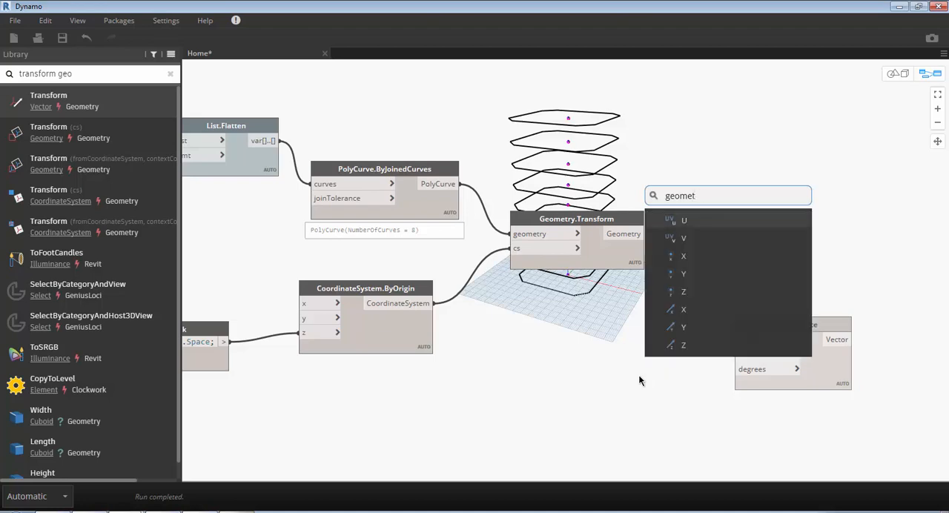
pyautogui.write('ry.r')
pyautogui.write('otate')
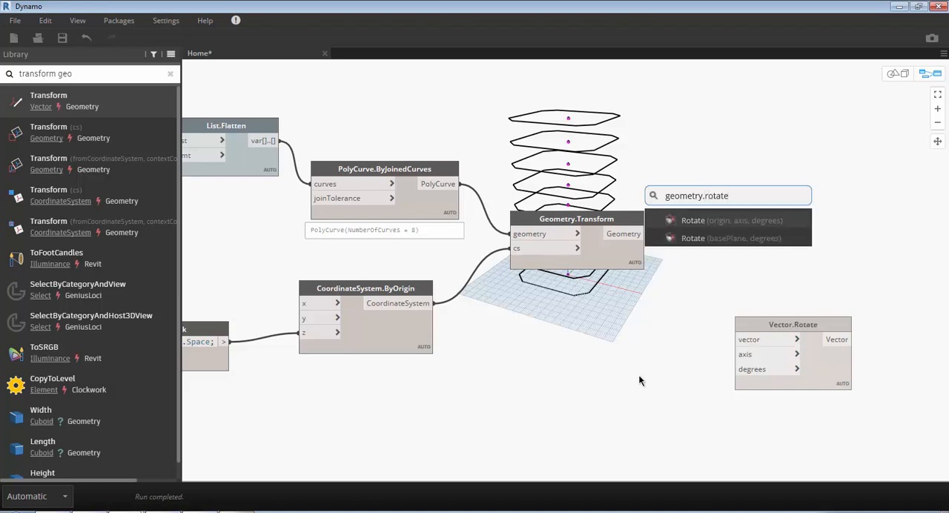
pyautogui.click(717, 221)
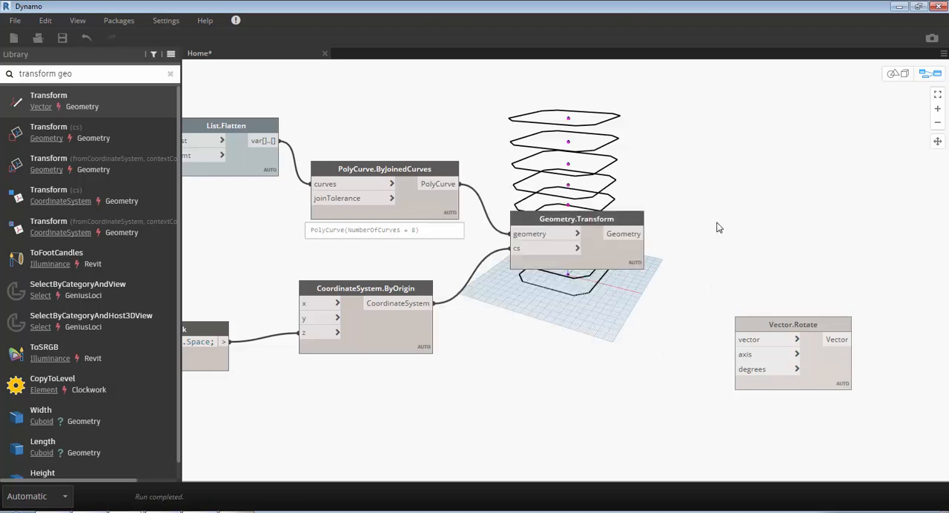
# - Delete the Vector.Rotate node and connect Geometry.Transform's Geometry output to Geometry.Rotate's geometry input
pyautogui.click(772, 324)
pyautogui.rightClick(772, 325)
pyautogui.click(788, 329)
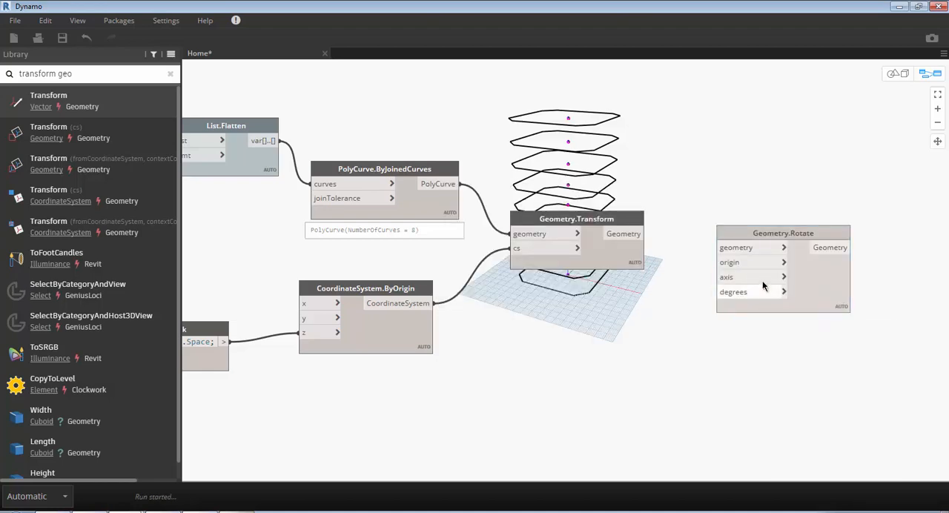
pyautogui.click(645, 233)
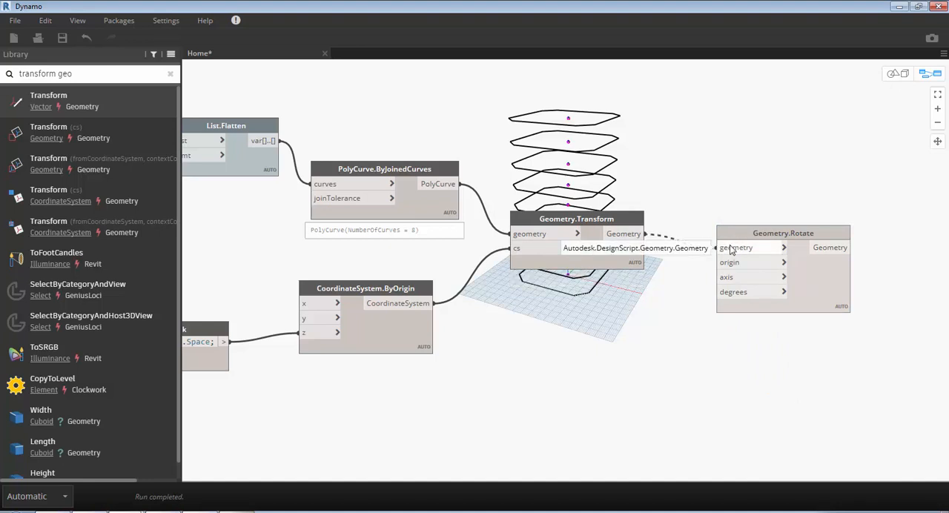
pyautogui.click(731, 249)
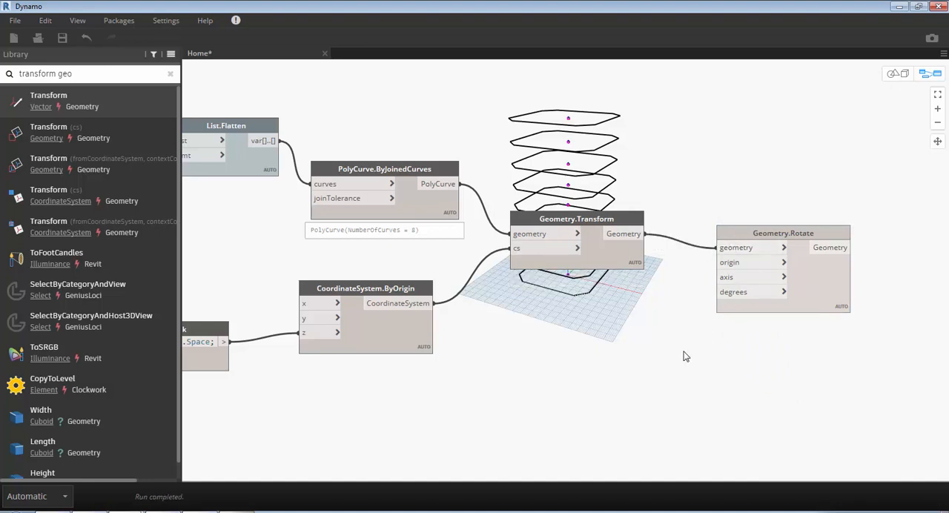
# - Search for "origin", add the Point.Origin node below Geometry.Transform, and connect its Point output to Geometry.Rotate's origin input
pyautogui.rightClick(627, 371)
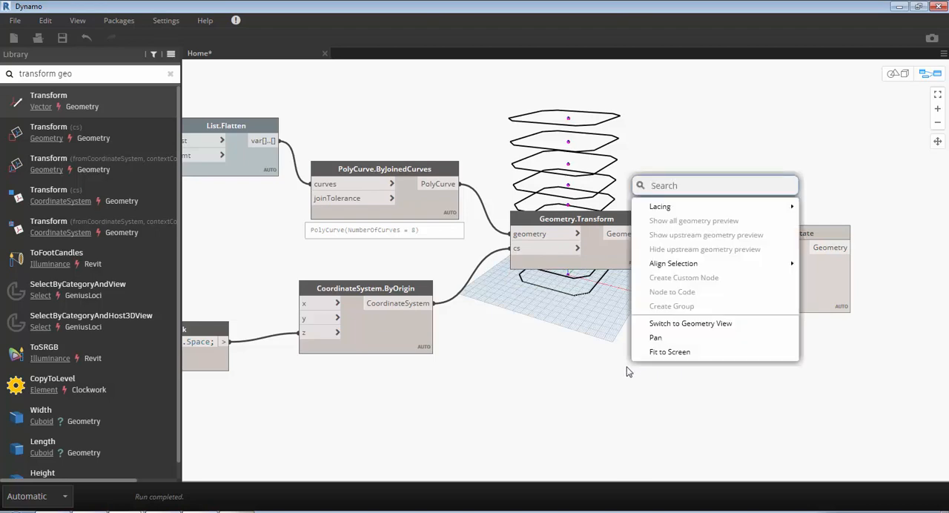
pyautogui.write('orn')
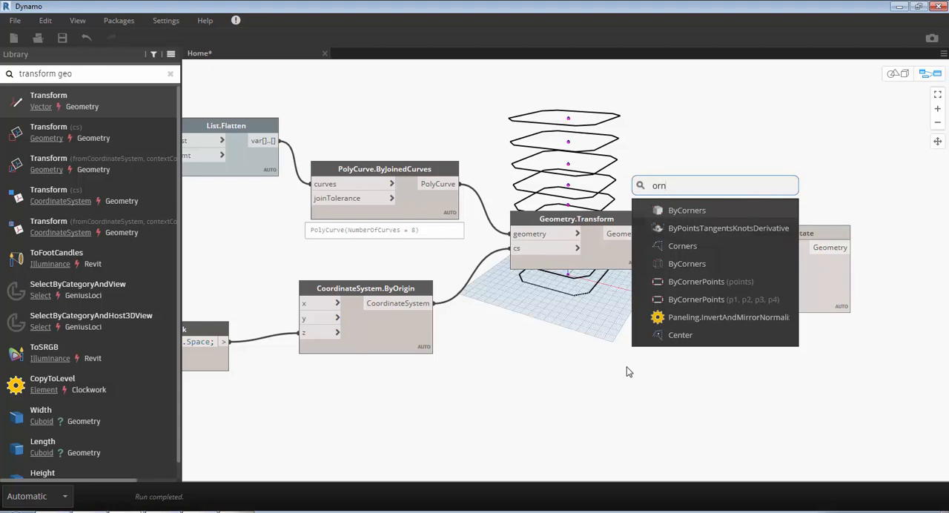
pyautogui.press('BackSpace')
pyautogui.write('ig')
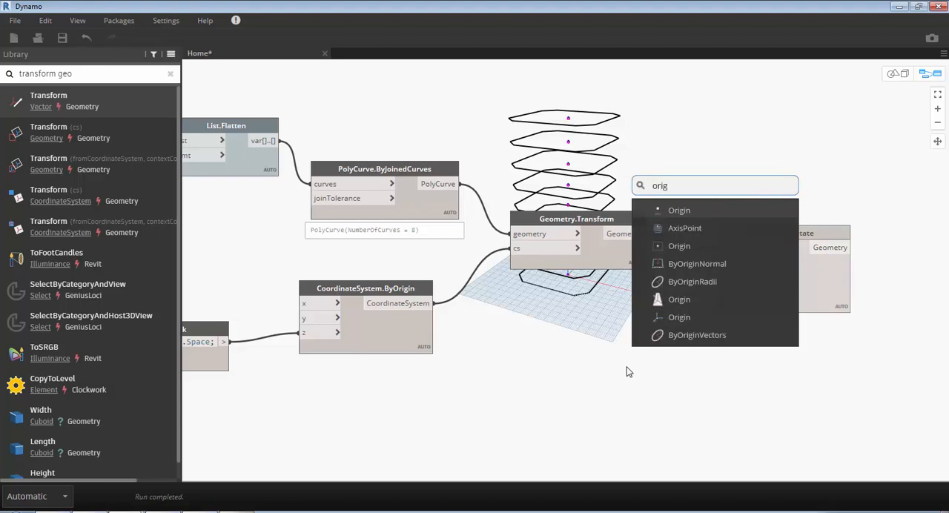
pyautogui.write('in')
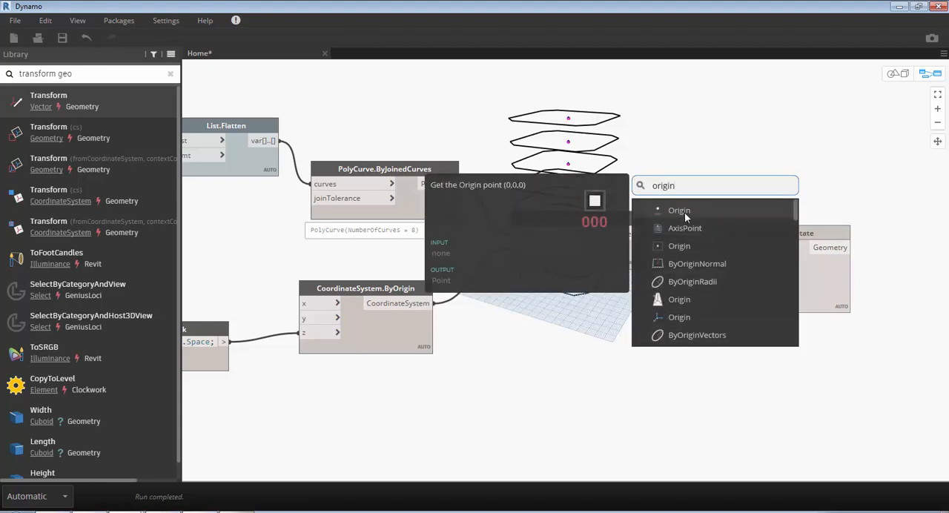
pyautogui.click(685, 212)
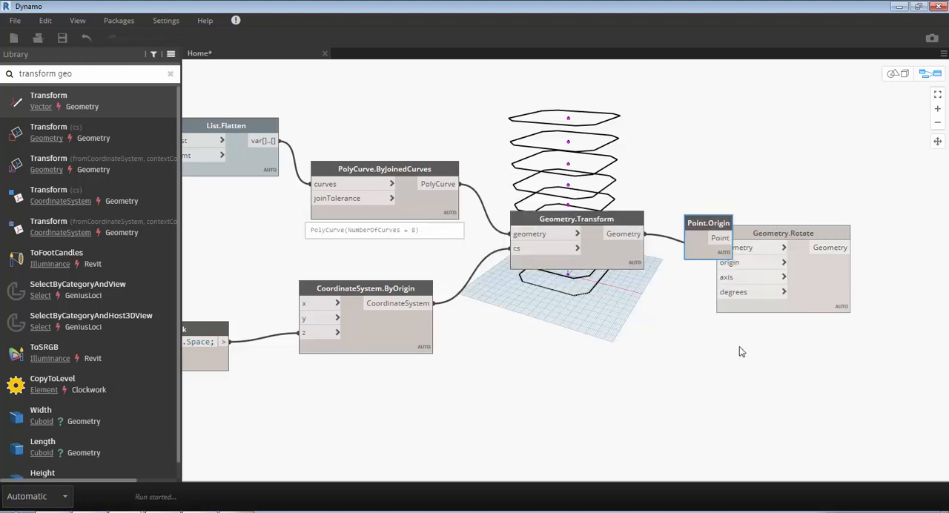
pyautogui.moveTo(709, 224); pyautogui.dragTo(734, 263)
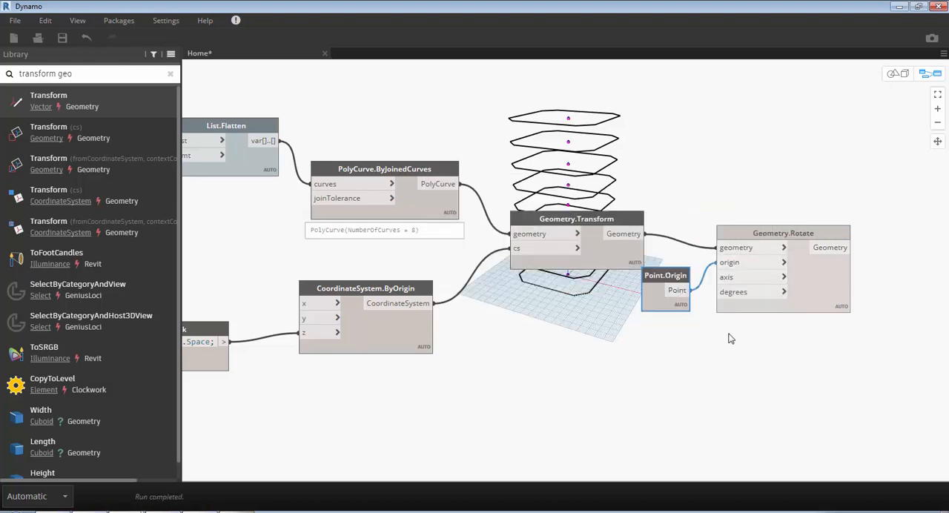
# - Add a Vector.ZAxis node below Point.Origin, connect it to Geometry.Rotate's axis input, and space Geometry.Rotate farther from its source nodes
pyautogui.rightClick(683, 369)
pyautogui.write('z')
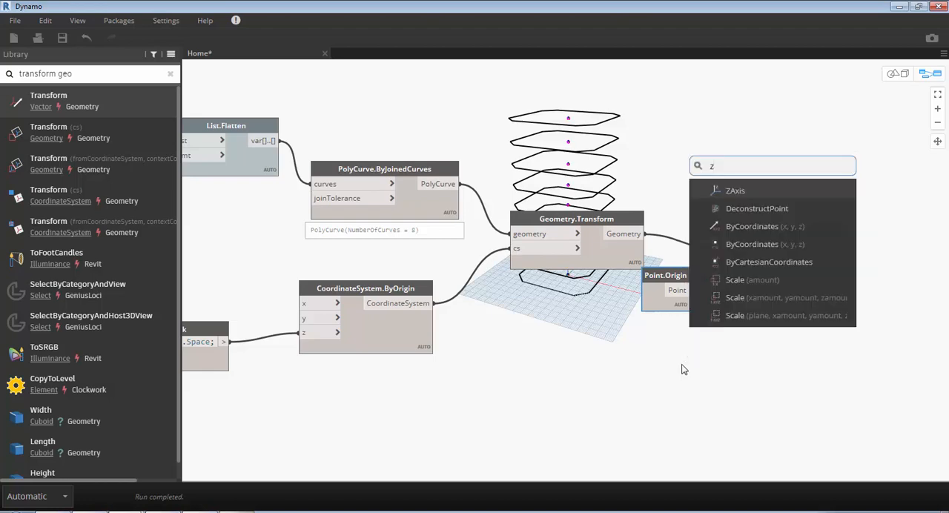
pyautogui.press('Return')
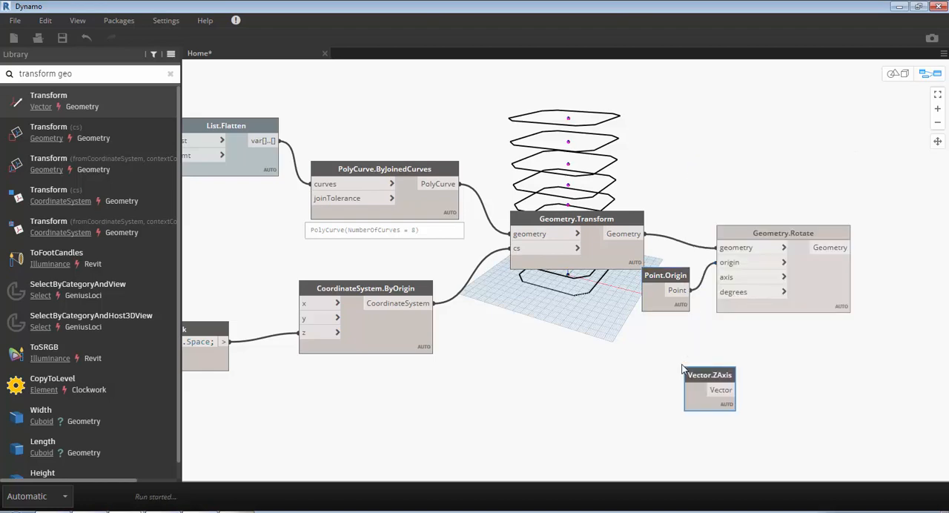
pyautogui.click(736, 390)
pyautogui.click(717, 278)
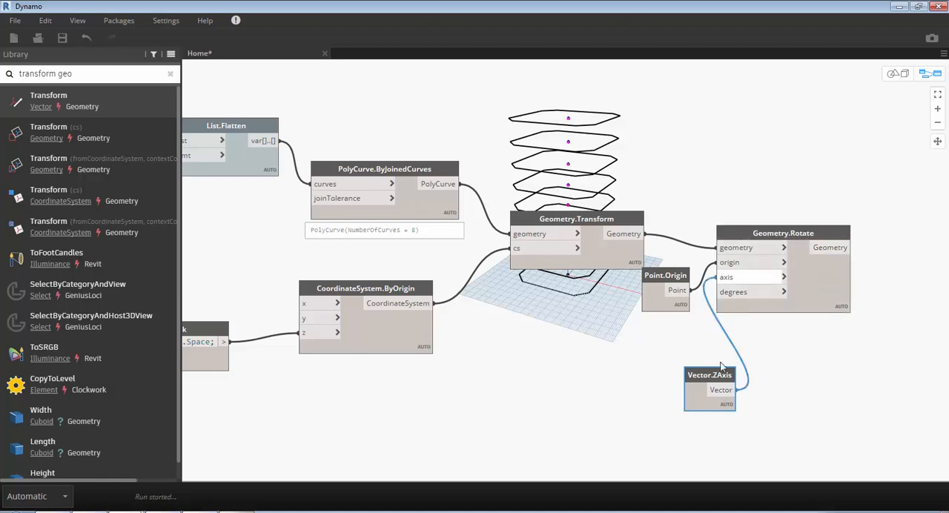
pyautogui.moveTo(693, 375); pyautogui.dragTo(644, 339)
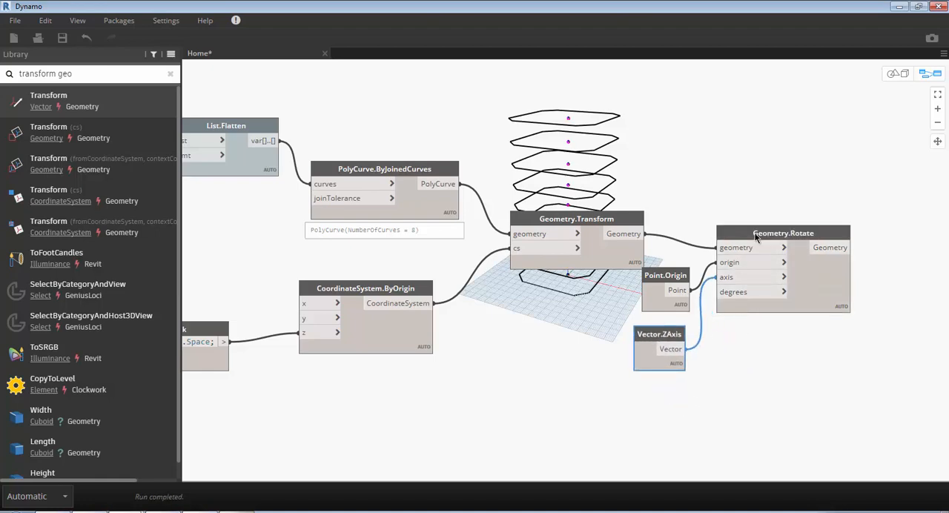
pyautogui.moveTo(755, 251); pyautogui.dragTo(794, 276)
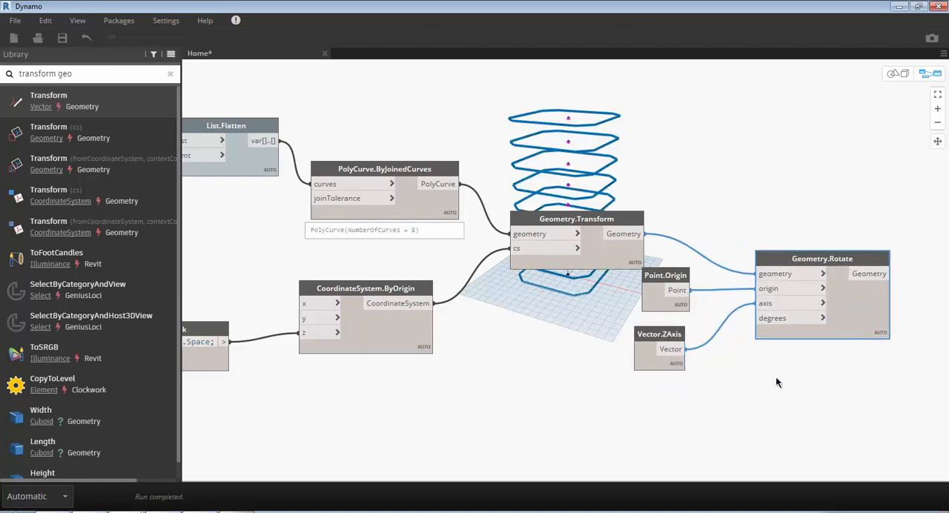
# - Create a code block below CoordinateSystem.ByOrigin containing the degree range "1..360..deg;"
pyautogui.moveTo(638, 414); pyautogui.dragTo(694, 353, button='middle')
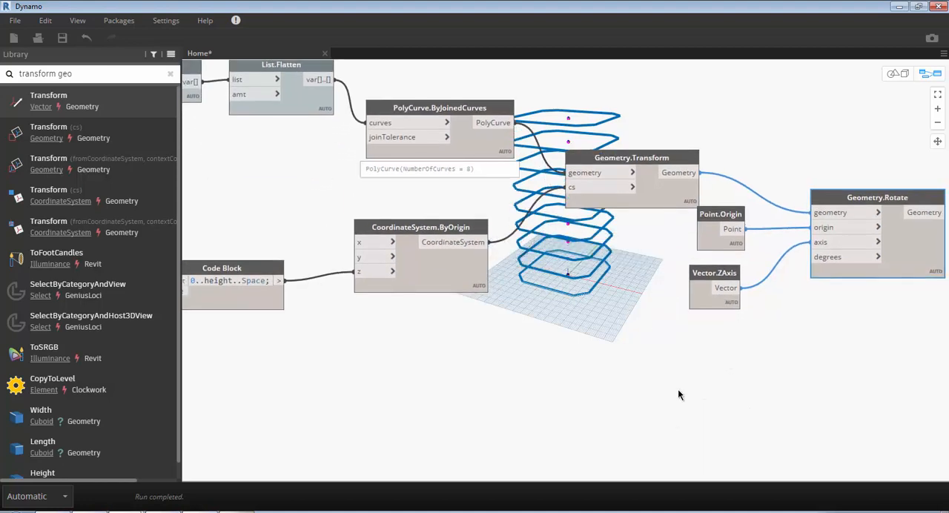
pyautogui.doubleClick(461, 383)
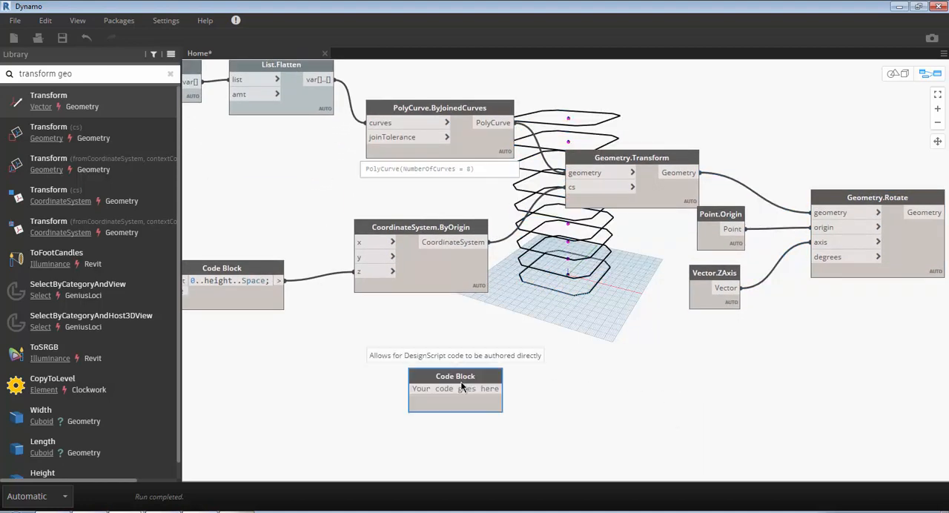
pyautogui.write('1..')
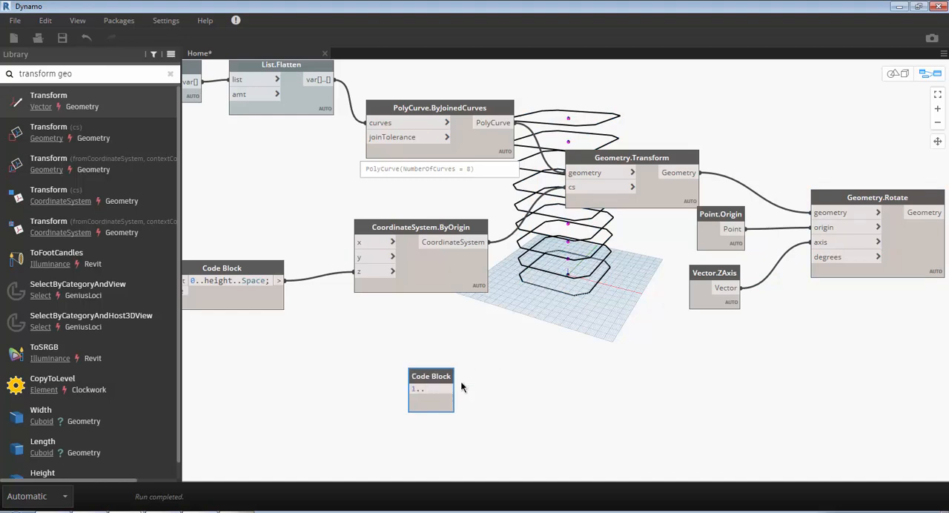
pyautogui.write('360..deg')
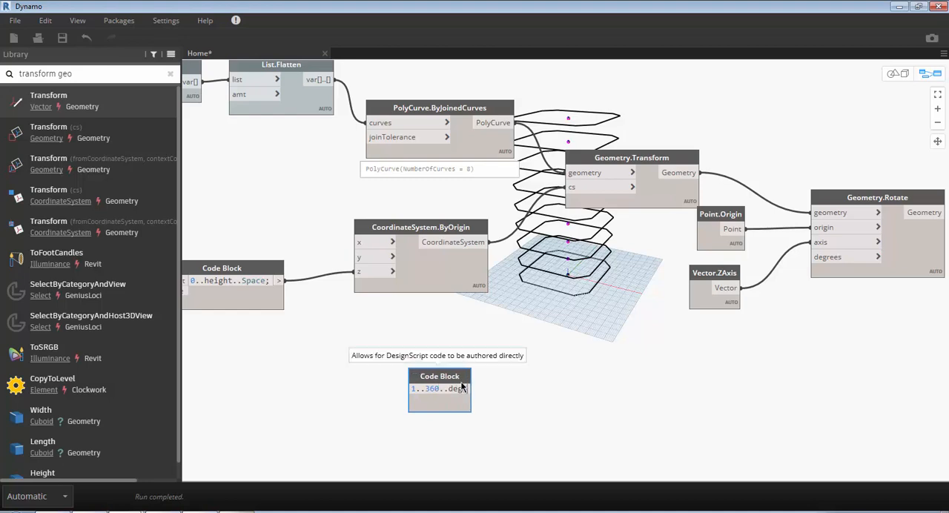
pyautogui.write(';')
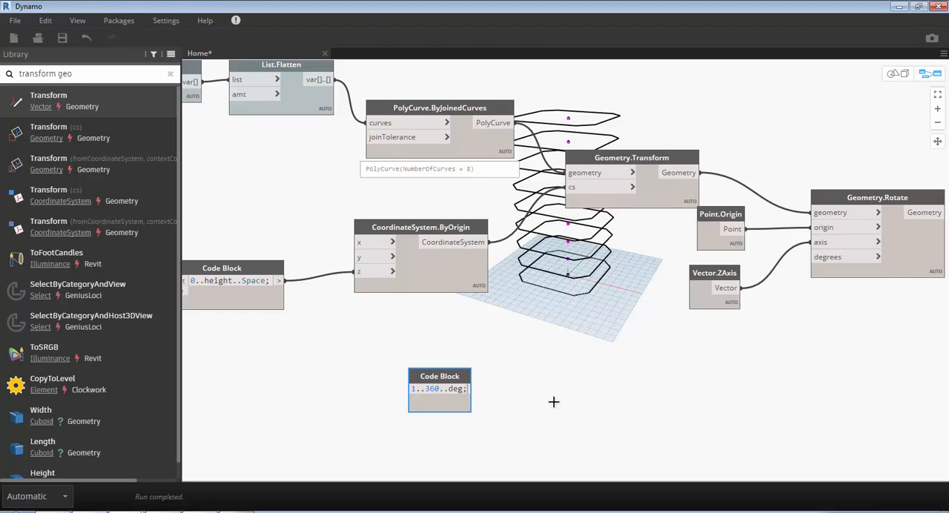
pyautogui.click(554, 401)
# - Search for "slider", add a Number Slider node, and place it just before the degree-range code block
pyautogui.rightClick(555, 405)
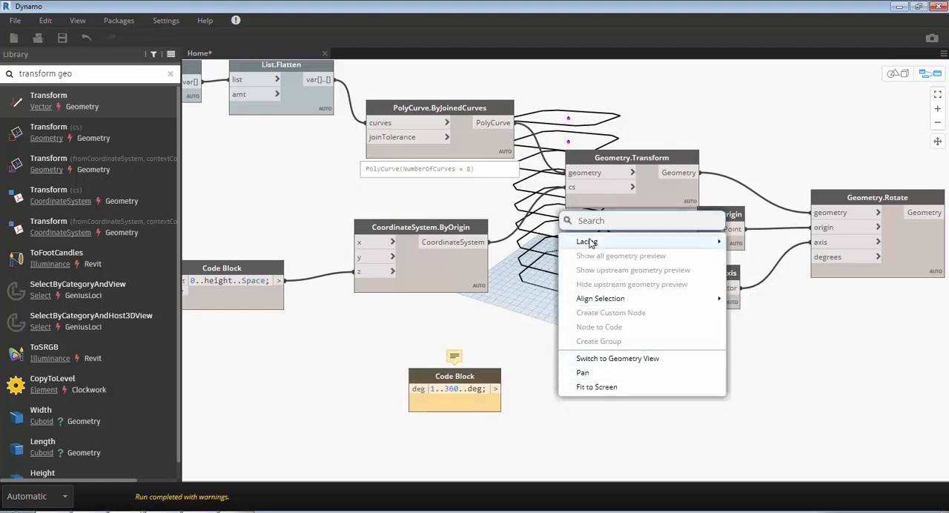
pyautogui.moveTo(589, 243)
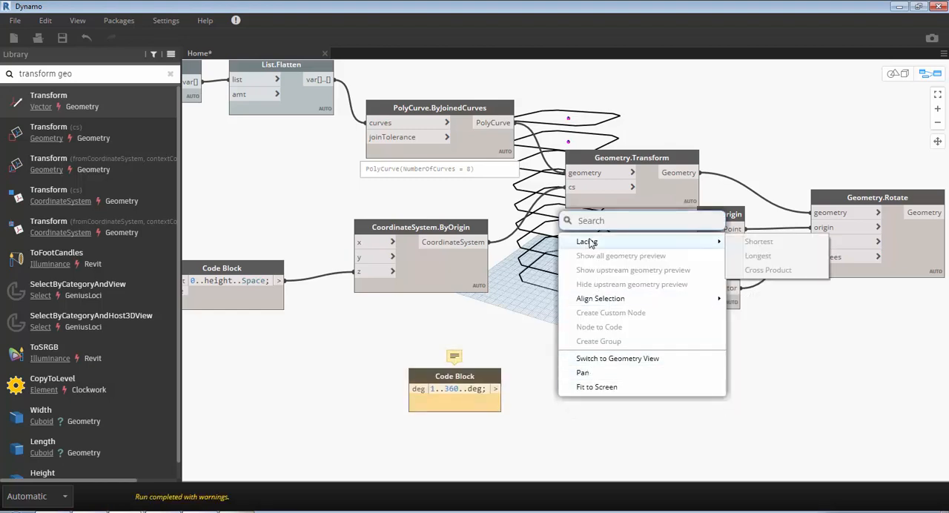
pyautogui.click(594, 220)
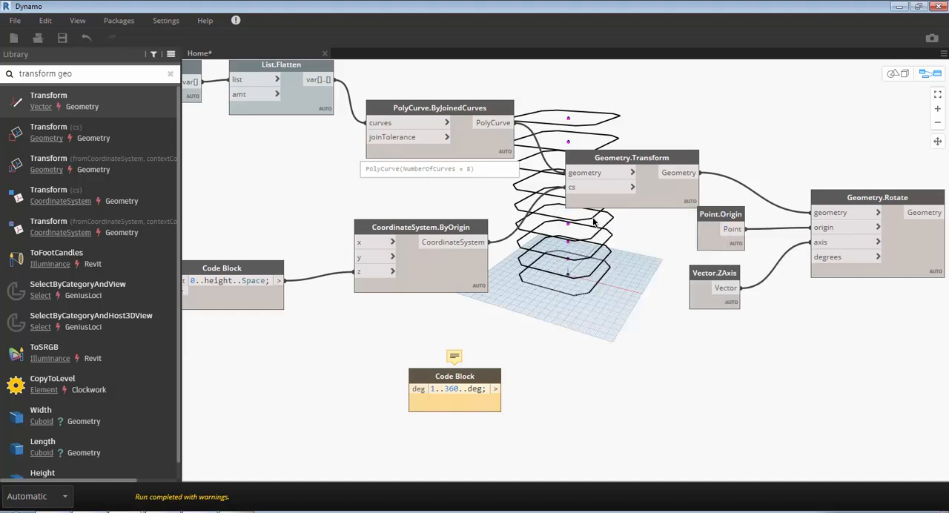
pyautogui.rightClick(594, 219)
pyautogui.write('slider')
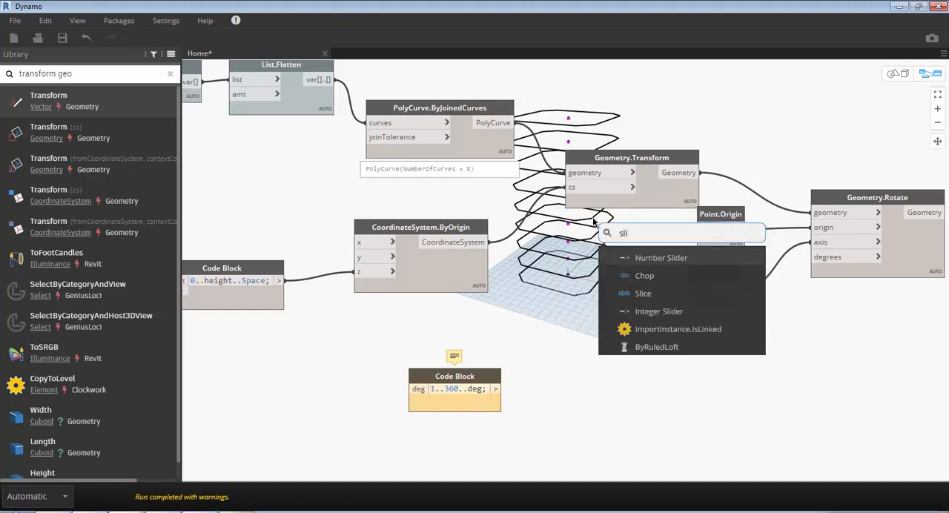
pyautogui.click(647, 263)
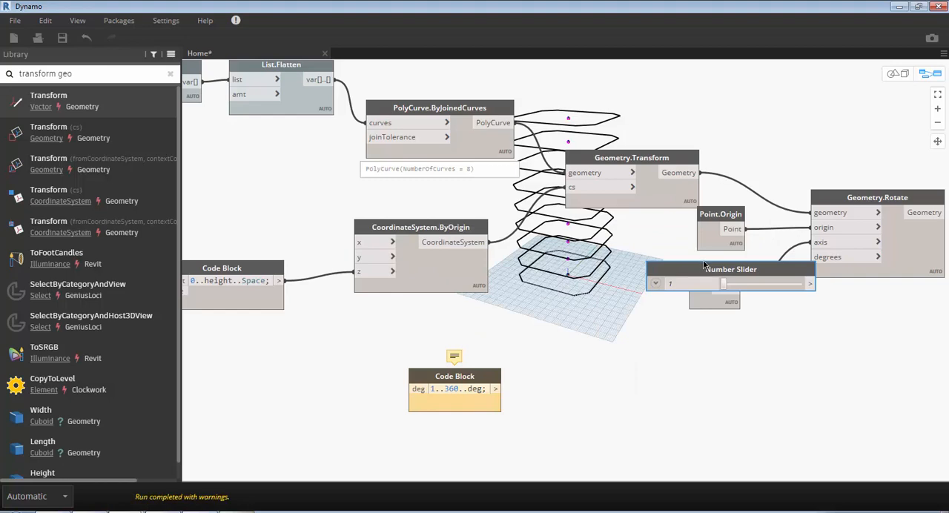
pyautogui.moveTo(705, 271); pyautogui.dragTo(255, 382)
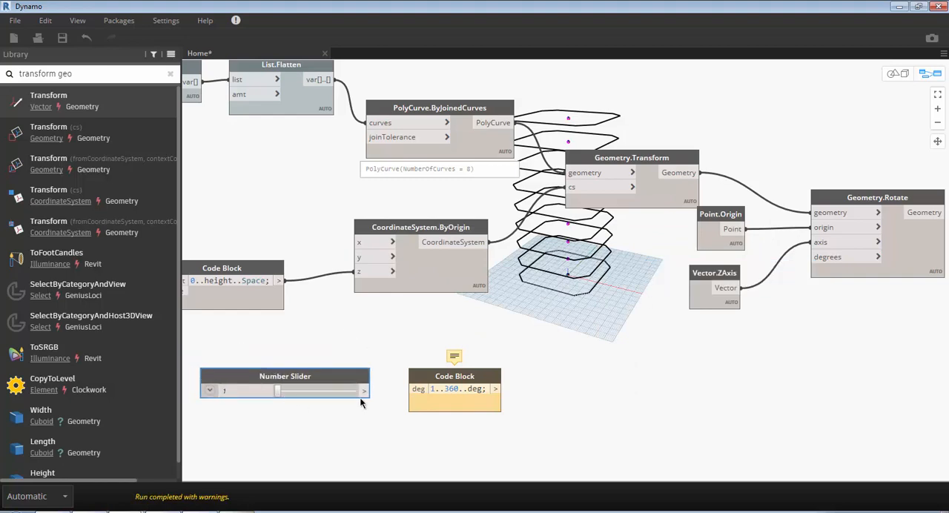
# - Connect the Number Slider to the code block's deg input, set it to 21.5, and connect the code block to Geometry.Rotate's degrees input
pyautogui.moveTo(365, 391); pyautogui.dragTo(413, 399)
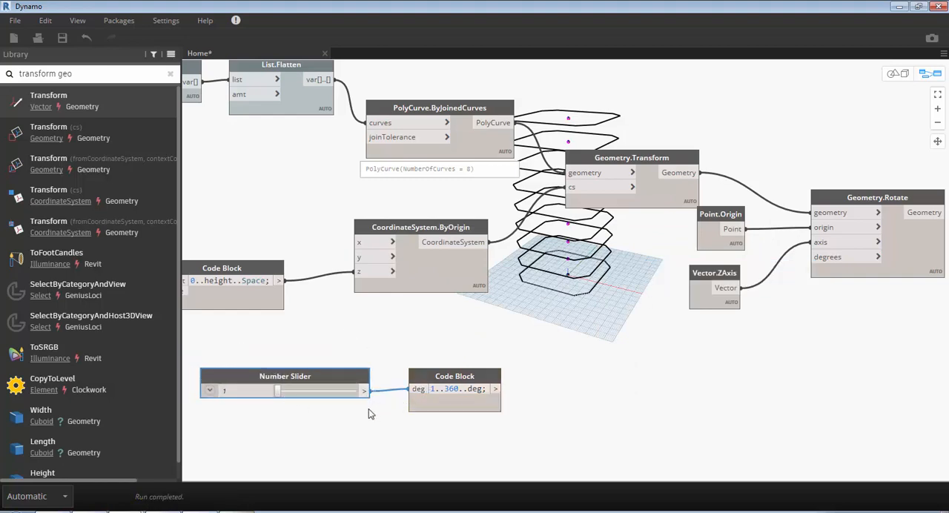
pyautogui.click(294, 391)
pyautogui.moveTo(497, 389); pyautogui.dragTo(816, 257)
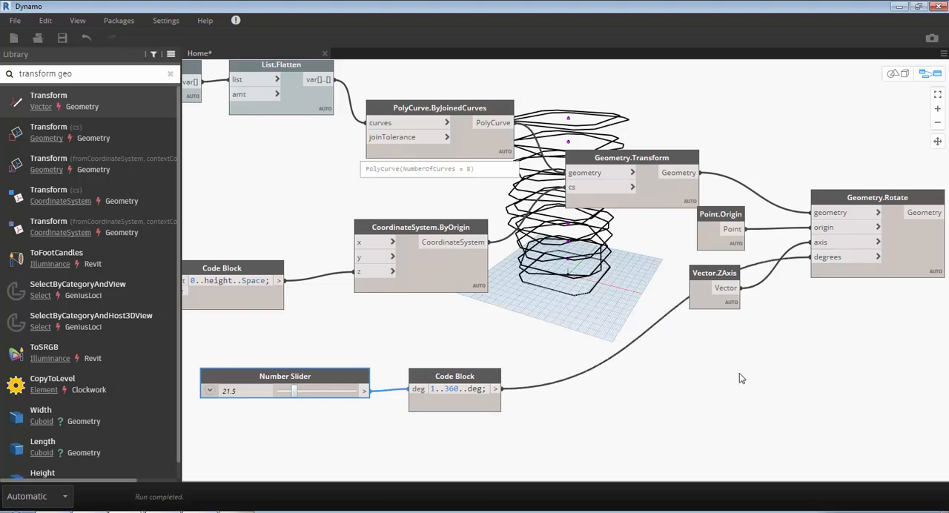
# - Turn off the geometry preview of the Geometry.Transform and PolyCurve.ByJoinedCurves nodes
pyautogui.click(649, 196)
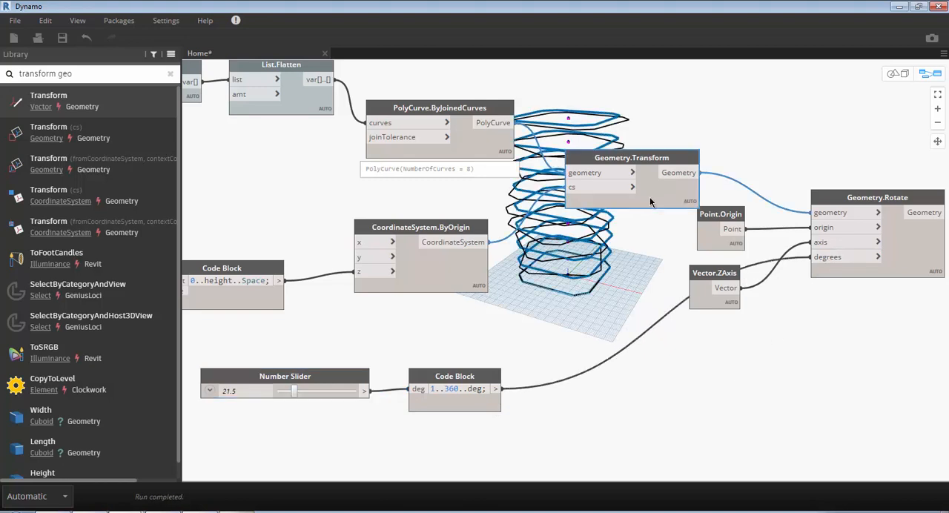
pyautogui.rightClick(650, 196)
pyautogui.click(681, 292)
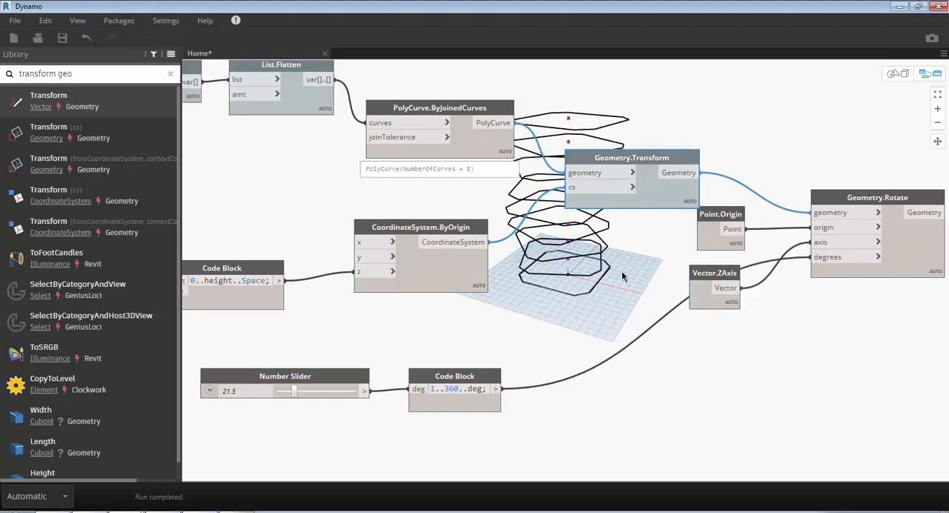
pyautogui.moveTo(620, 274); pyautogui.dragTo(520, 279, button='middle')
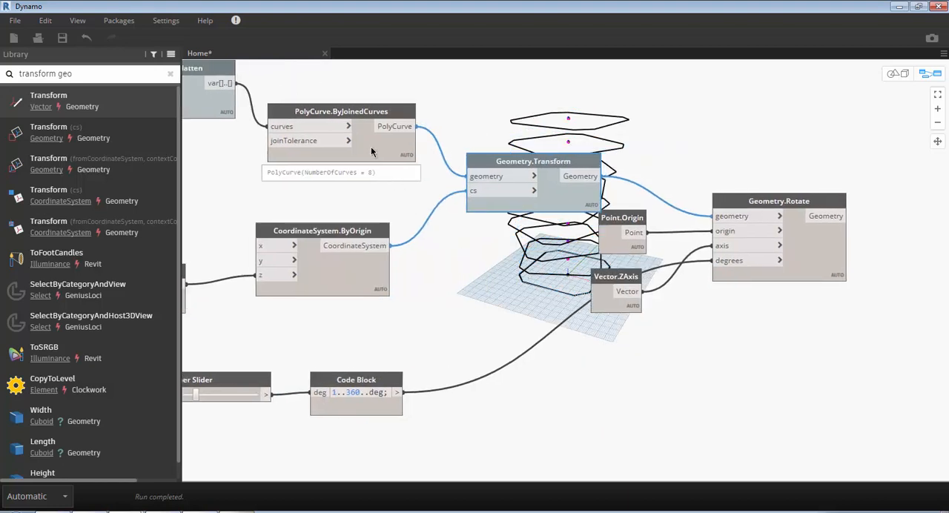
pyautogui.click(375, 155)
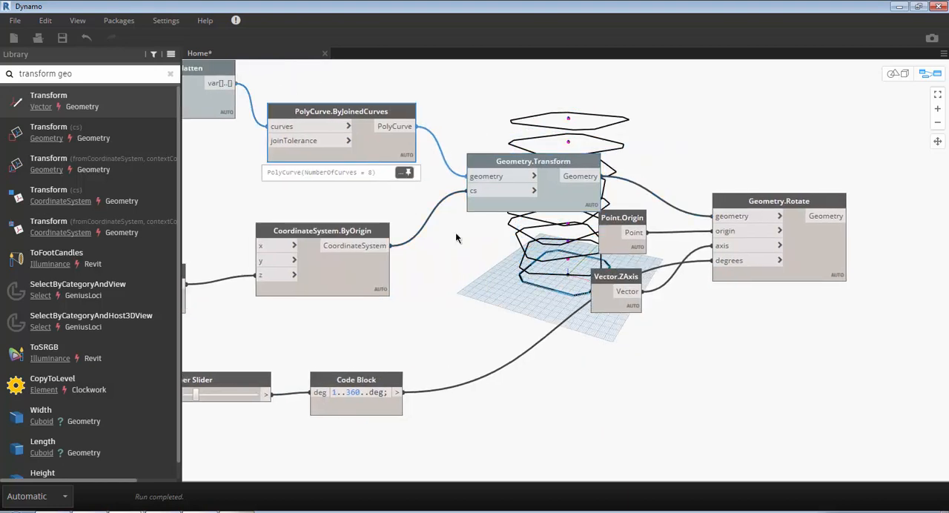
pyautogui.rightClick(374, 153)
pyautogui.click(406, 247)
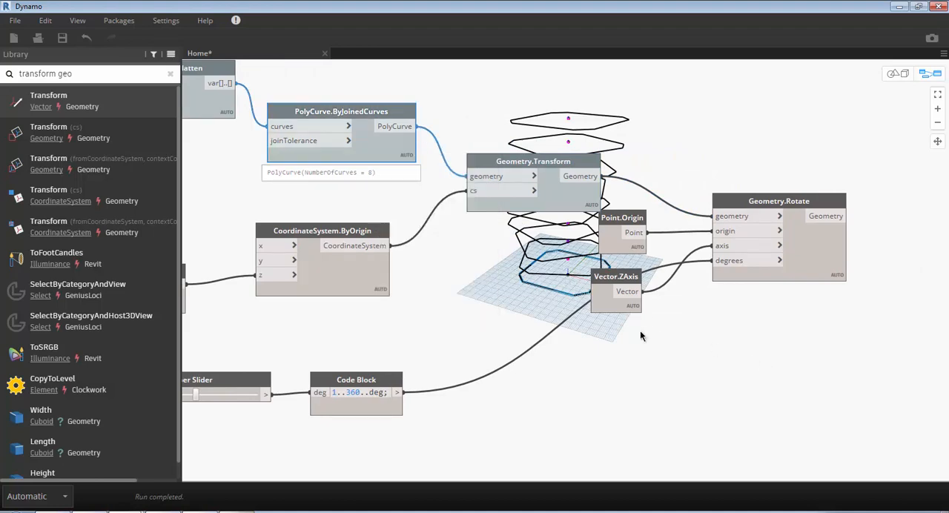
pyautogui.moveTo(723, 353); pyautogui.dragTo(645, 343, button='middle')
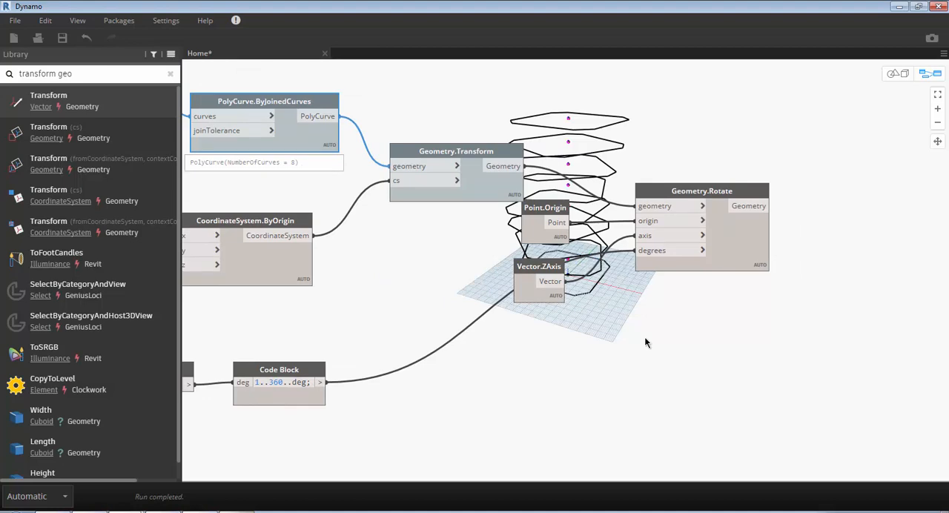
# - Search for "loft", add the Surface.ByLoft node that takes only crossSections, and place it just after Geometry.Rotate
pyautogui.click(649, 343)
pyautogui.click(737, 243)
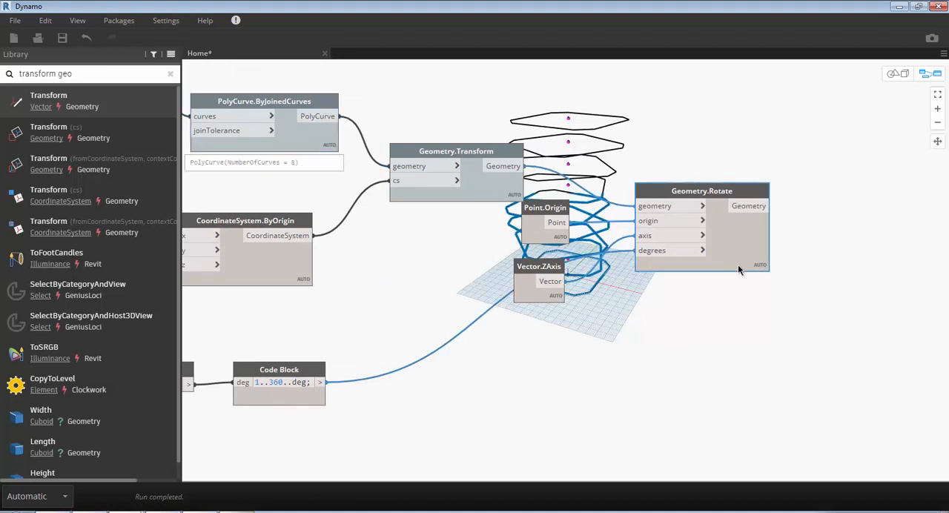
pyautogui.moveTo(734, 303); pyautogui.dragTo(584, 315, button='middle')
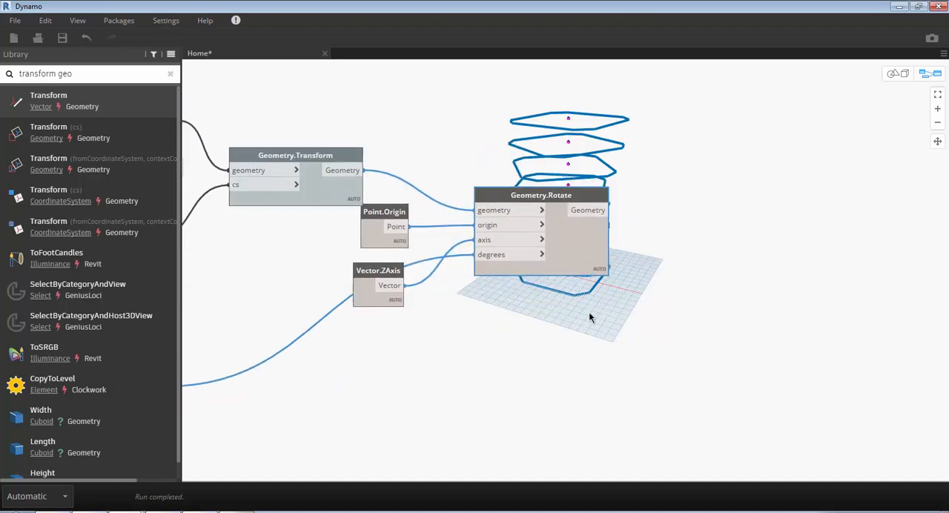
pyautogui.rightClick(669, 292)
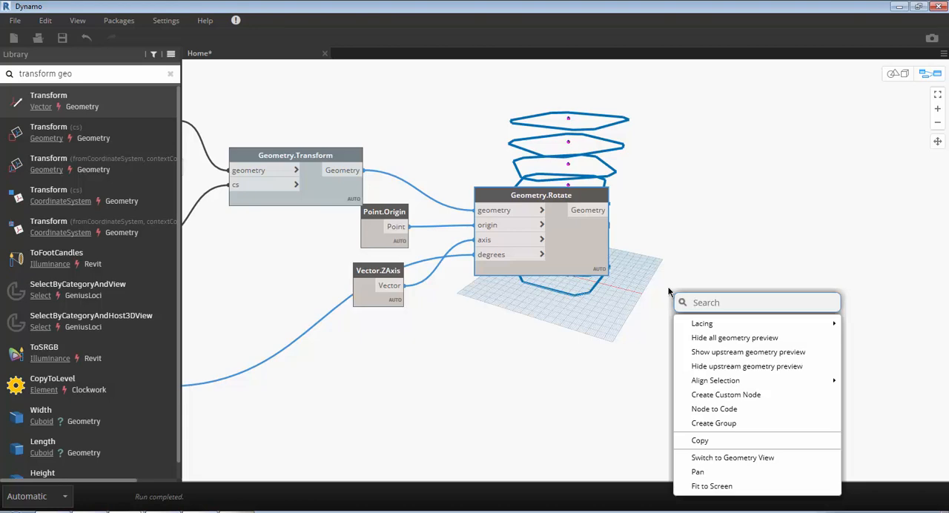
pyautogui.write('loft')
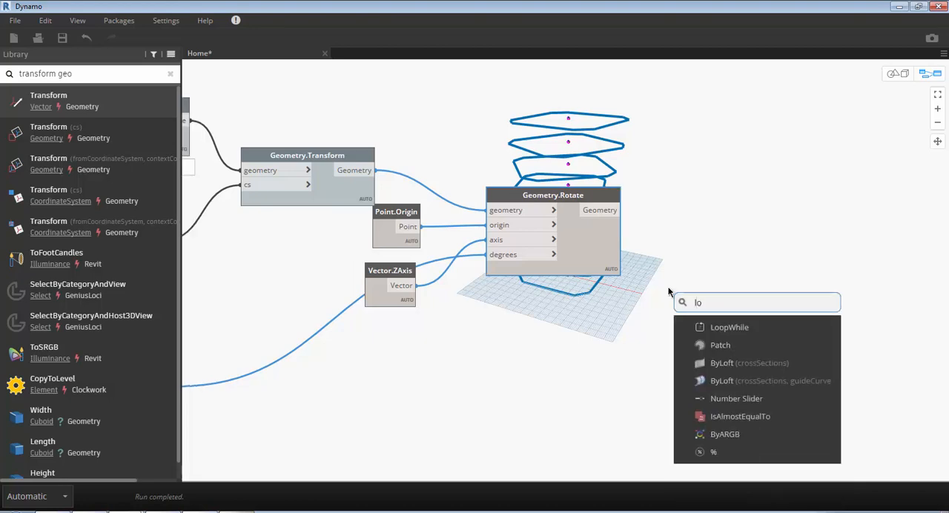
pyautogui.moveTo(745, 338)
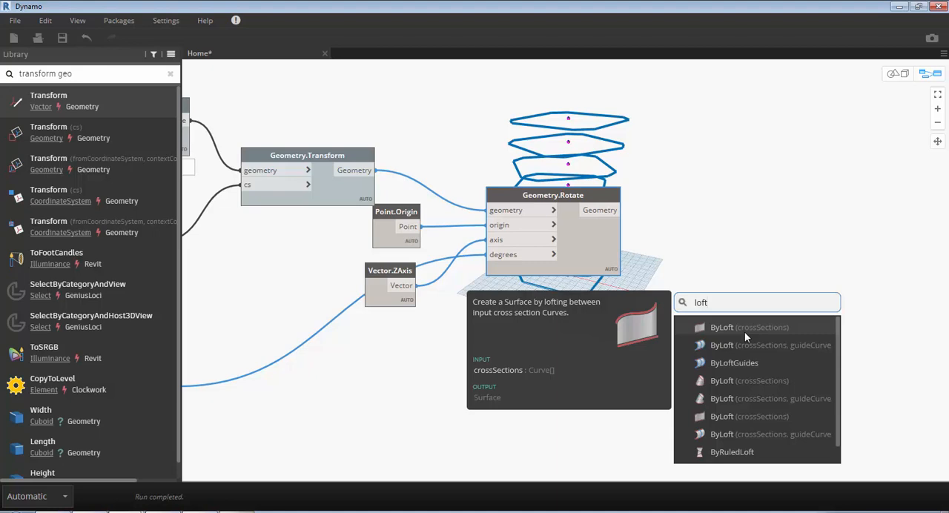
pyautogui.click(745, 332)
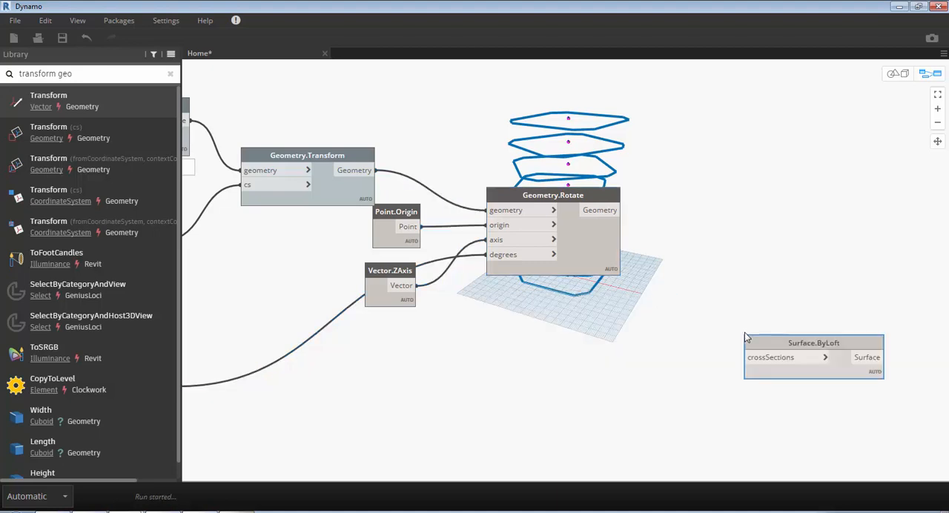
pyautogui.moveTo(753, 347); pyautogui.dragTo(698, 229)
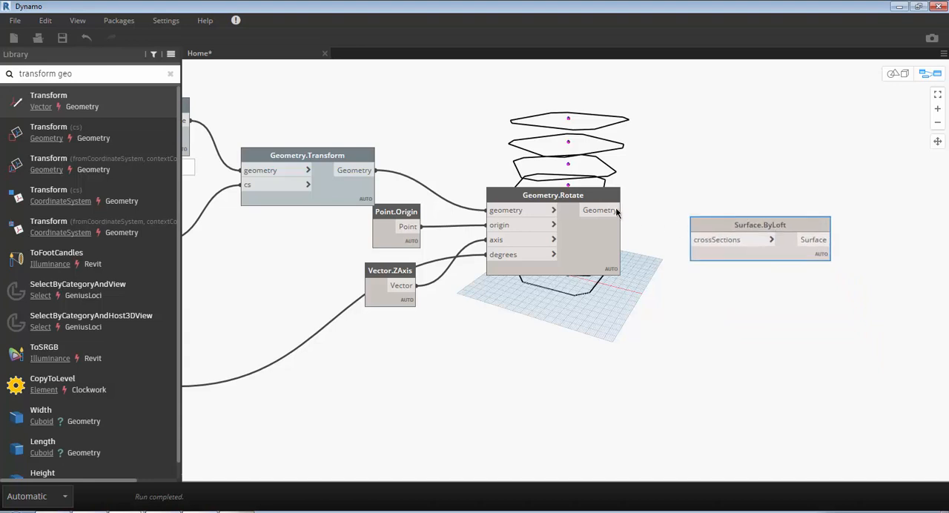
pyautogui.click(621, 210)
pyautogui.rightClick(689, 299)
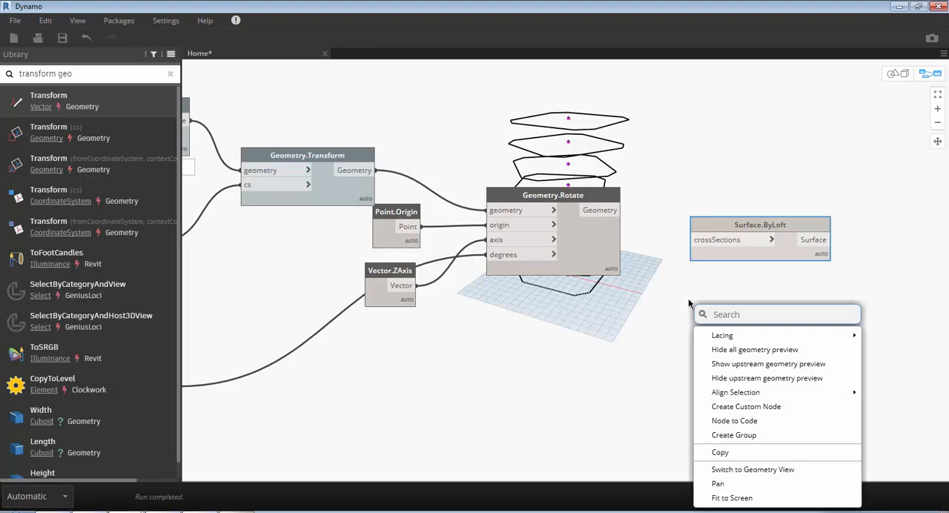
pyautogui.write('solide')
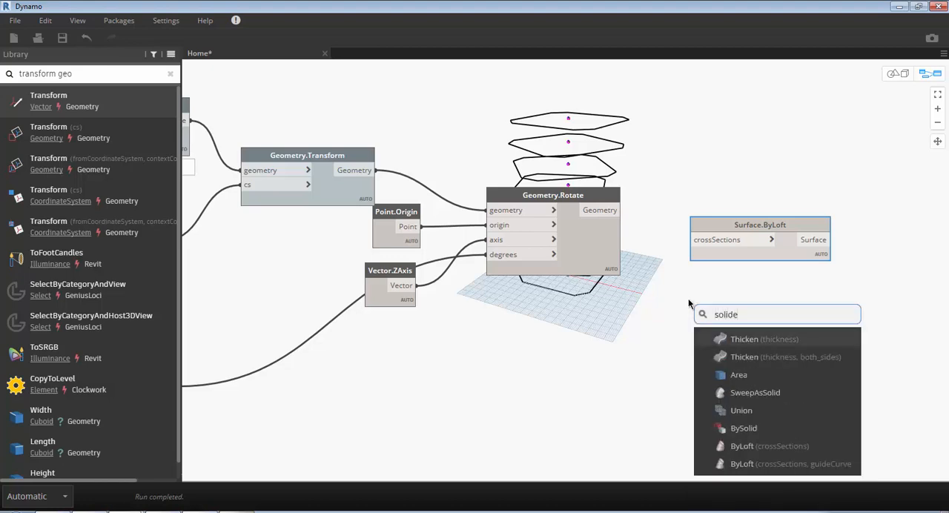
pyautogui.press('BackSpace')
pyautogui.write('.loft')
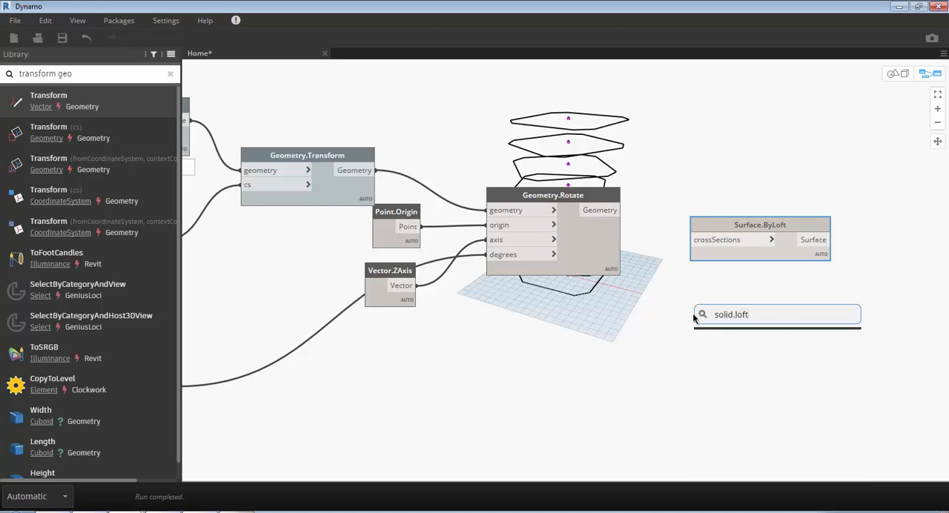
pyautogui.click(706, 337)
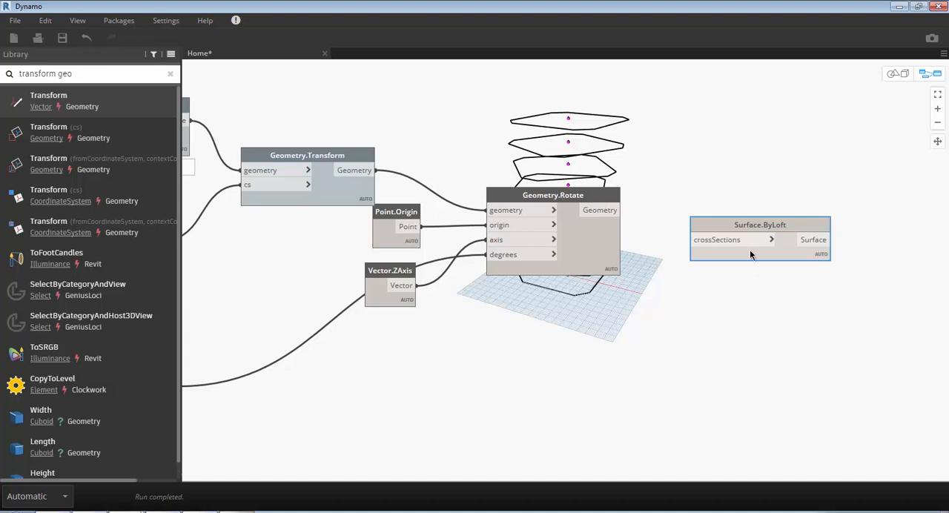
# - Search for "solid.bylo", add the Solid.ByLoft node that takes only crossSections, and place it directly below Surface.ByLoft
pyautogui.rightClick(739, 291)
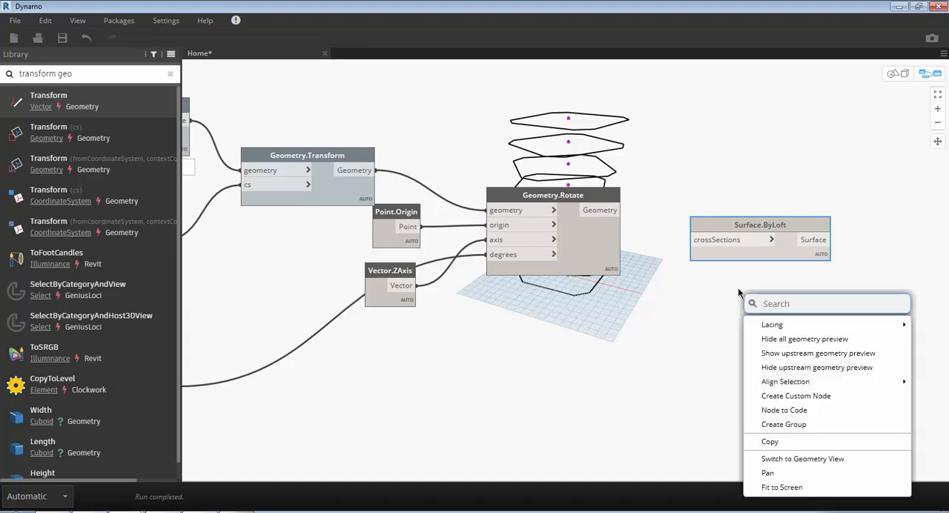
pyautogui.write('solid.b')
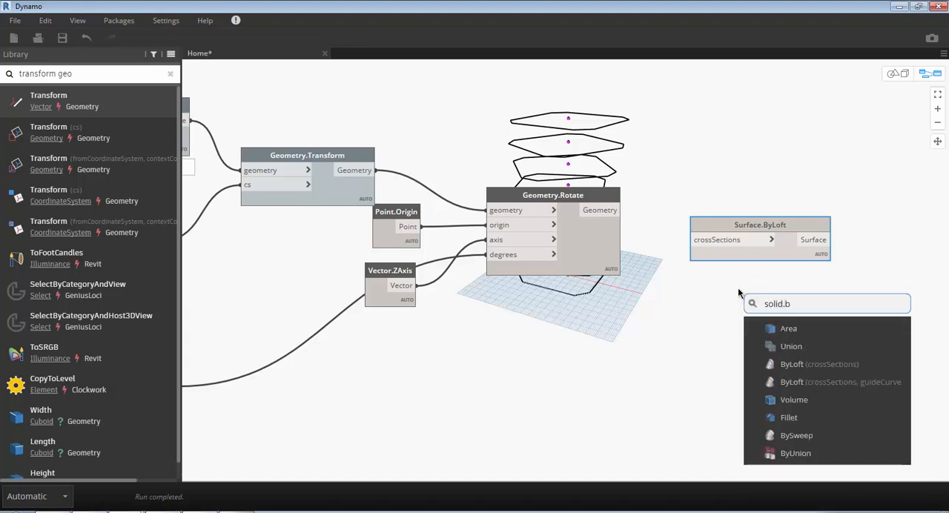
pyautogui.write('ylo')
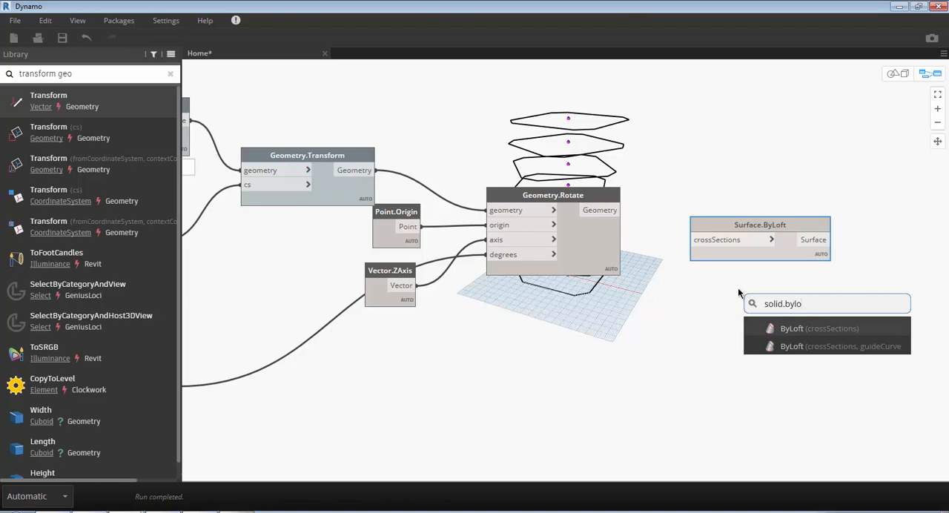
pyautogui.click(792, 331)
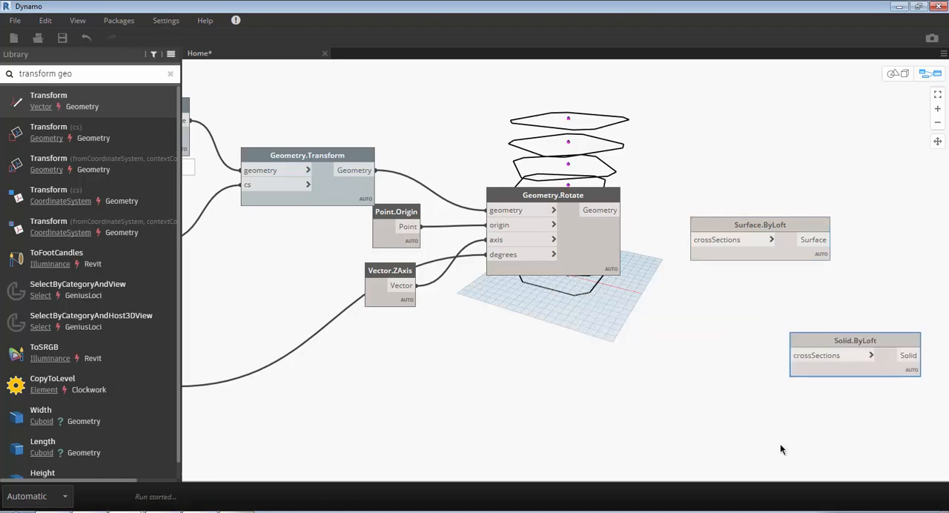
pyautogui.moveTo(823, 339); pyautogui.dragTo(733, 277)
# - Remove the Surface.ByLoft node and move Solid.ByLoft into its place beside Geometry.Rotate
pyautogui.click(727, 224)
pyautogui.rightClick(727, 222)
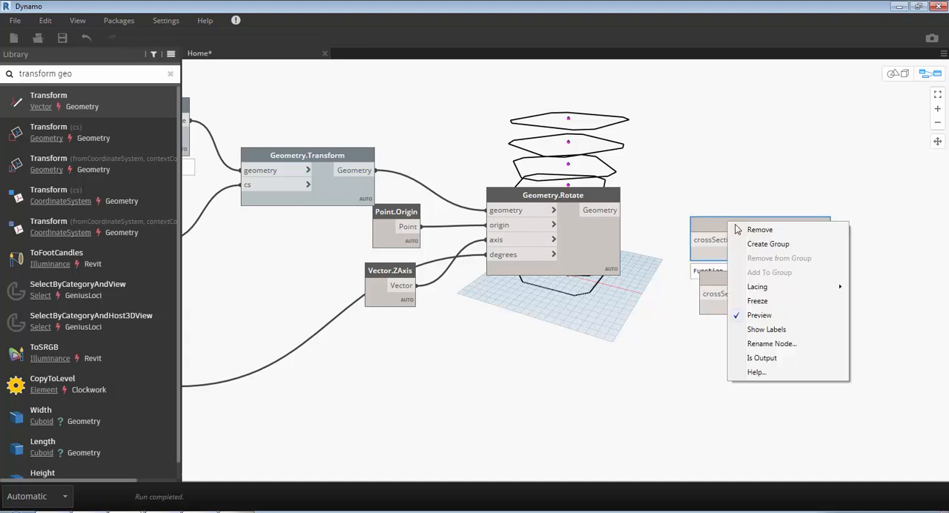
pyautogui.click(738, 230)
pyautogui.moveTo(734, 278); pyautogui.dragTo(730, 227)
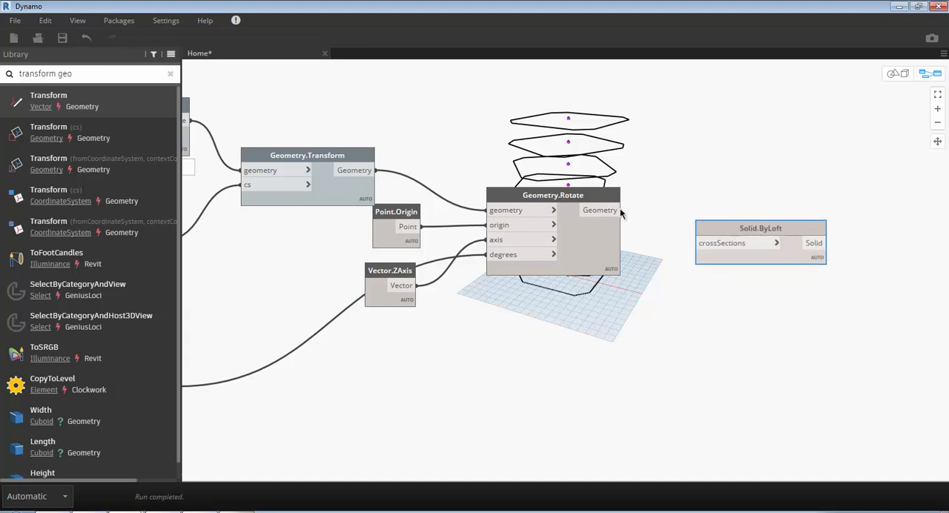
# - Connect Geometry.Rotate's Geometry output to Solid.ByLoft's crossSections input and move Solid.ByLoft closer to Geometry.Rotate
pyautogui.click(621, 210)
pyautogui.click(715, 245)
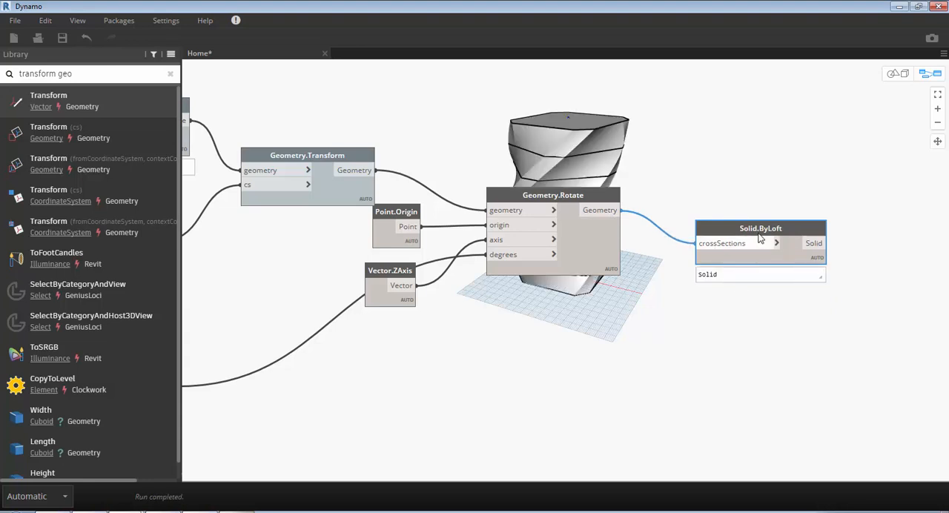
pyautogui.moveTo(760, 231); pyautogui.dragTo(725, 223)
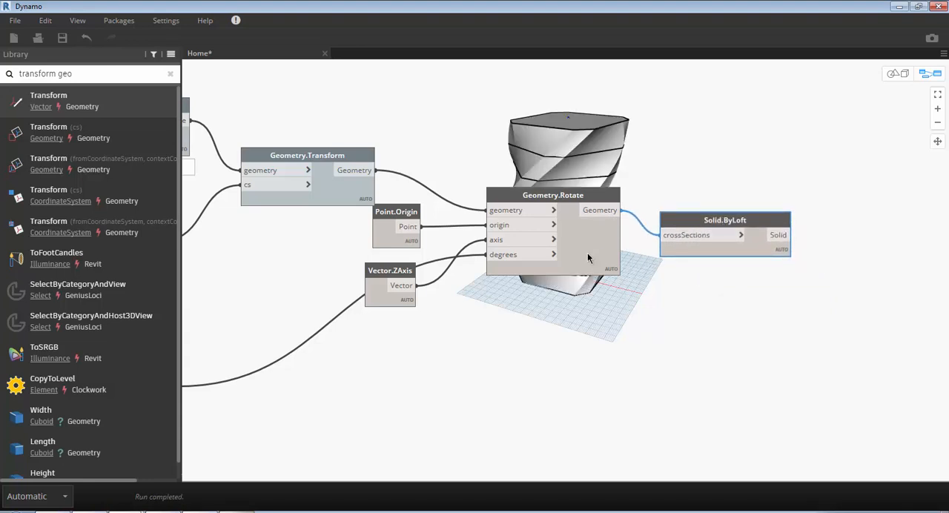
# - Examine the whole node graph and the lofted tower's twisted form in the 3D geometry view, ending back in the graph view
pyautogui.moveTo(594, 256)
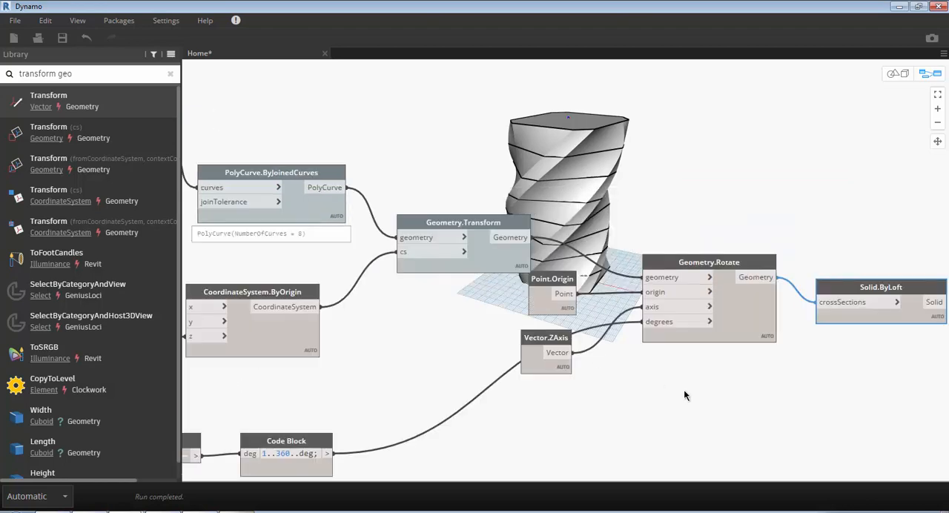
pyautogui.scroll(-3, 757, 367)
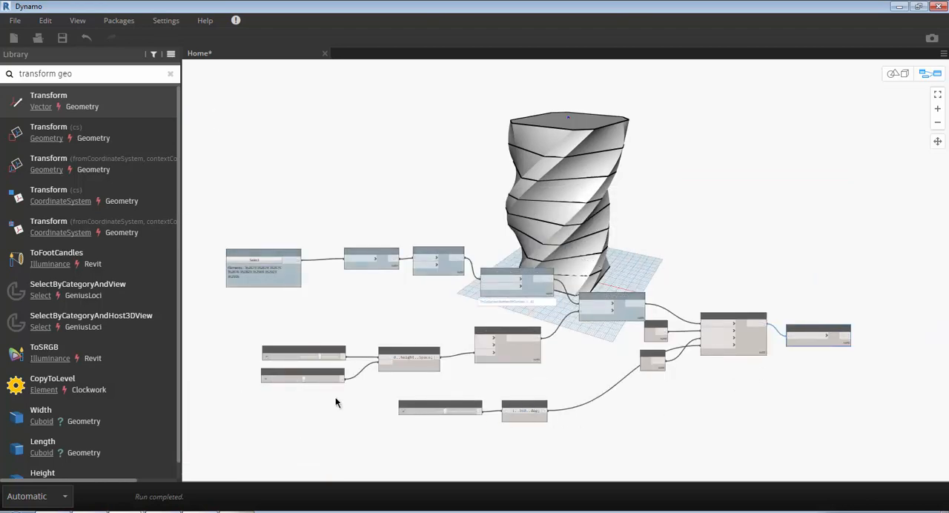
pyautogui.scroll(2, 335, 397)
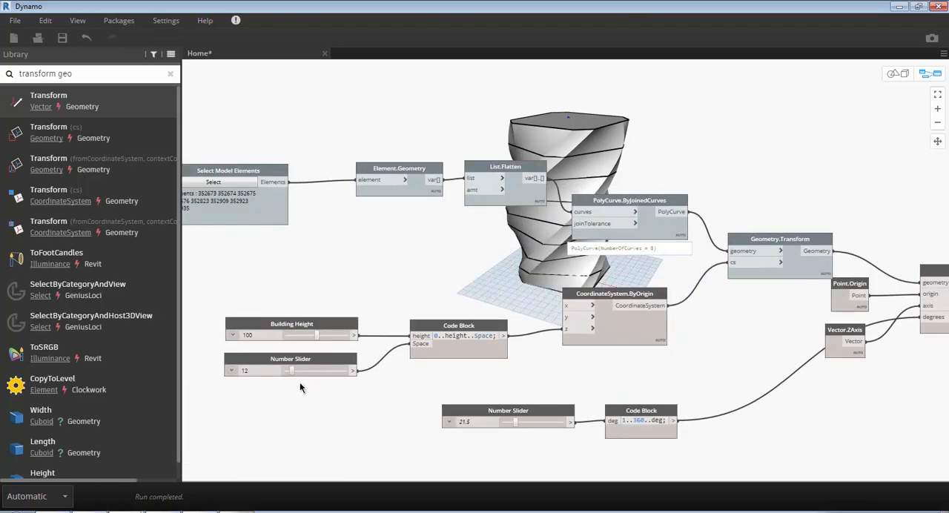
pyautogui.hotkey('ctrl', 'b')
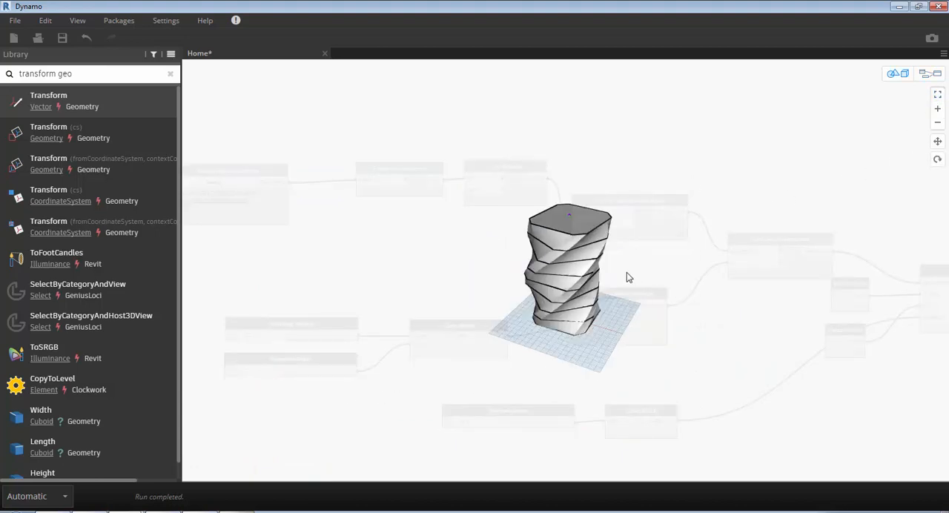
pyautogui.scroll(3, 577, 270)
pyautogui.moveTo(573, 290); pyautogui.dragTo(551, 278, button='right')
pyautogui.hotkey('ctrl', 'b')
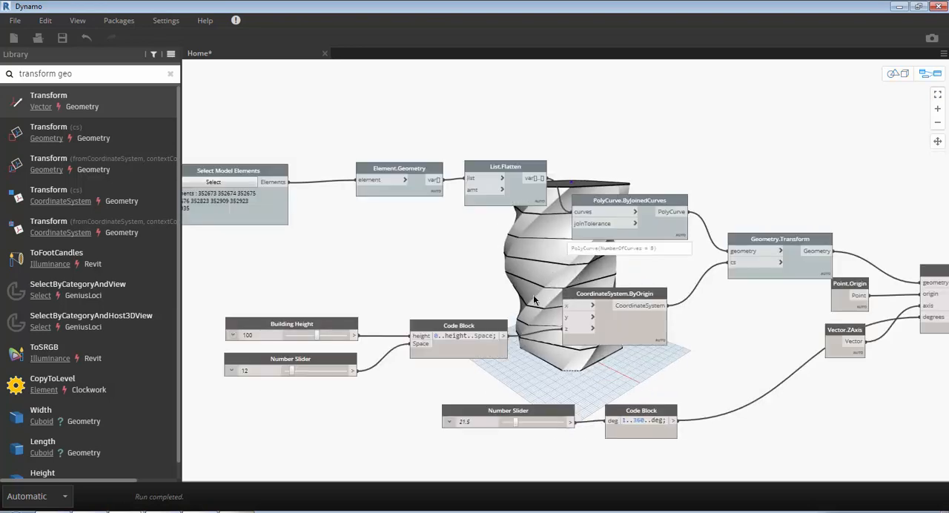
# - Set the Building Height slider to 136 and the Number Slider feeding the Space input to 10
pyautogui.moveTo(317, 336); pyautogui.dragTo(339, 333)
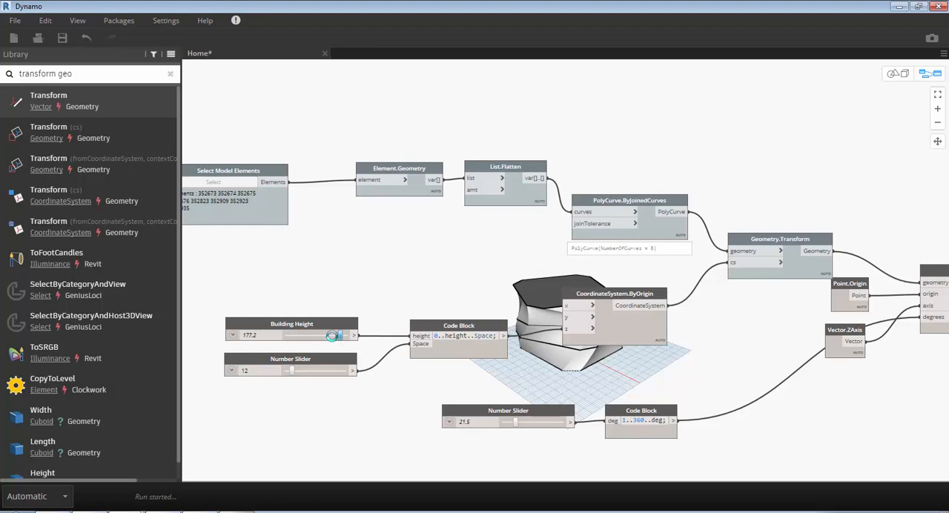
pyautogui.moveTo(332, 335); pyautogui.dragTo(329, 339)
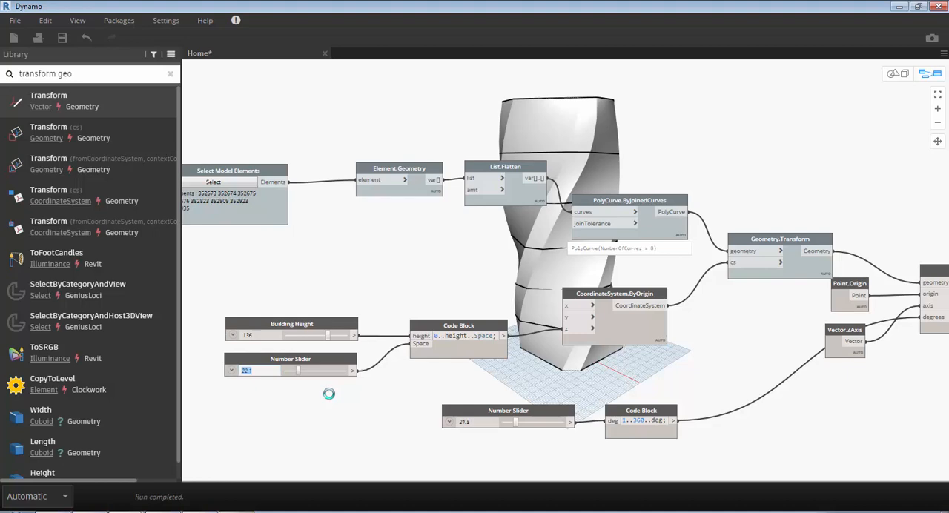
pyautogui.write('10')
pyautogui.press('Return')
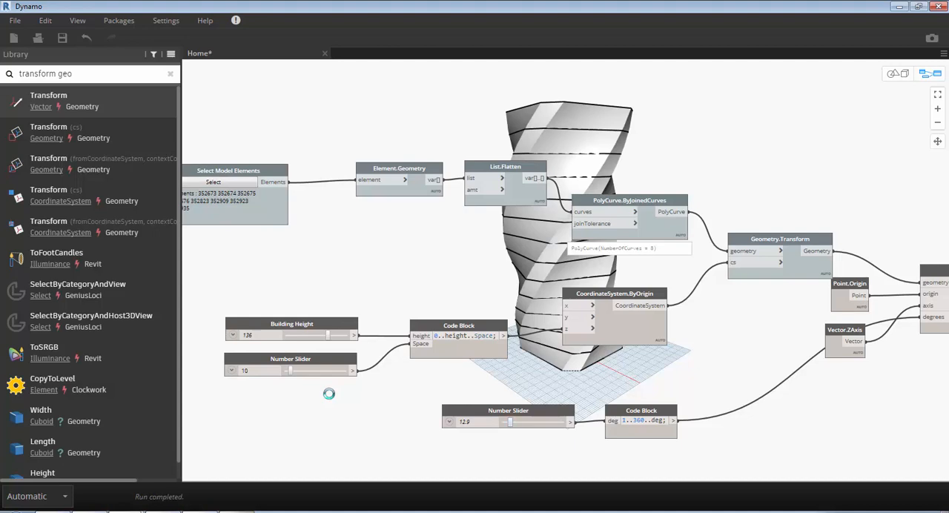
# - Search for "select model" and add a second Select Model Elements node in the empty area below the sliders
pyautogui.scroll(-3, 329, 394)
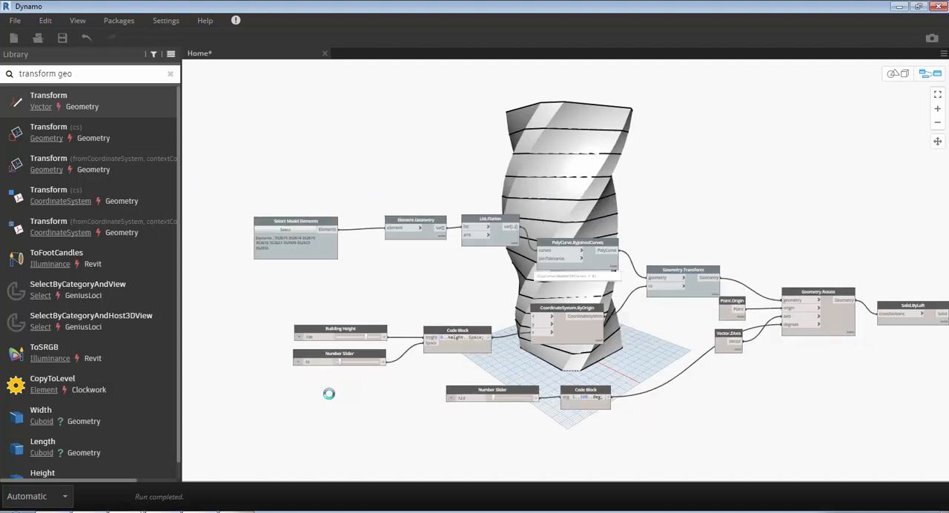
pyautogui.moveTo(329, 394); pyautogui.dragTo(144, 357, button='middle')
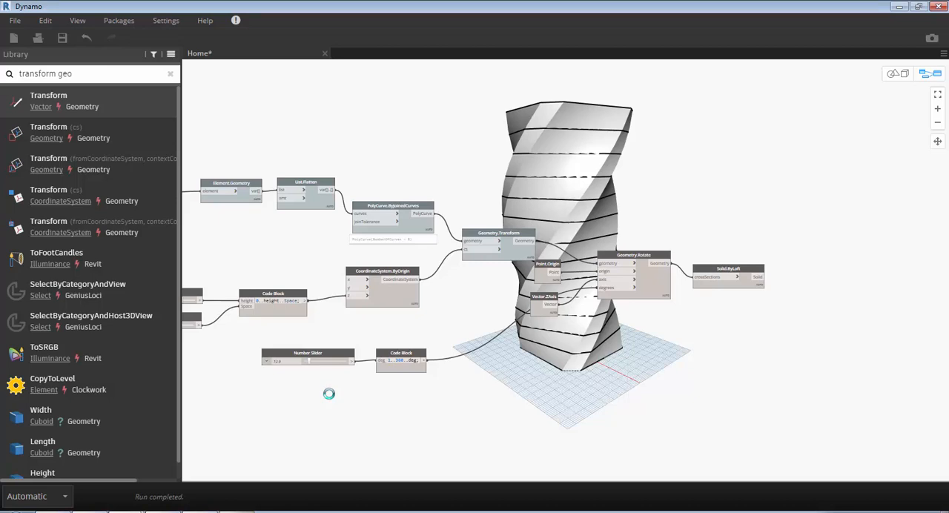
pyautogui.moveTo(329, 394); pyautogui.dragTo(535, 327, button='middle')
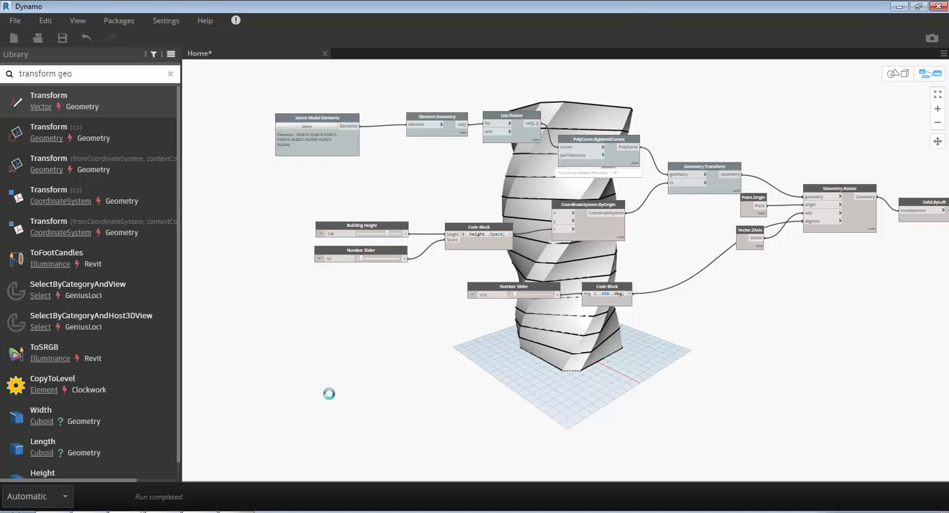
pyautogui.rightClick(409, 188)
pyautogui.write('selec')
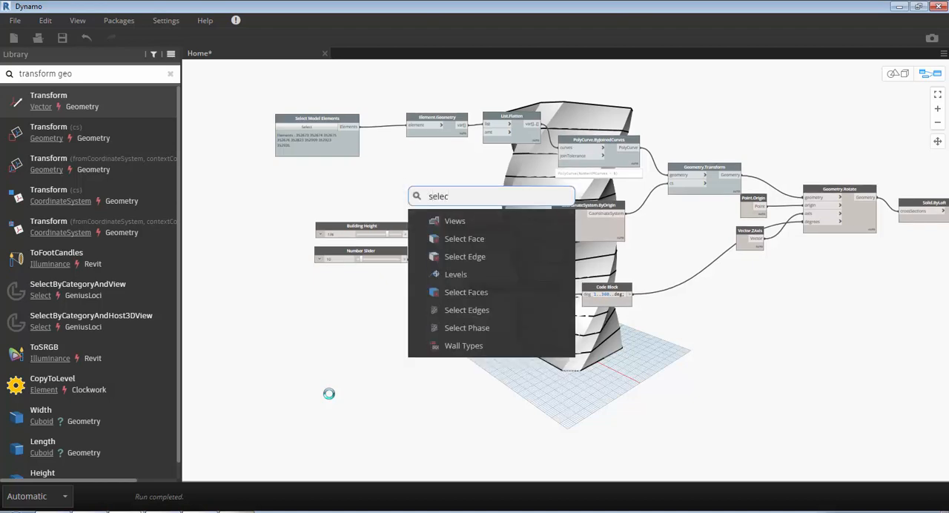
pyautogui.write('t')
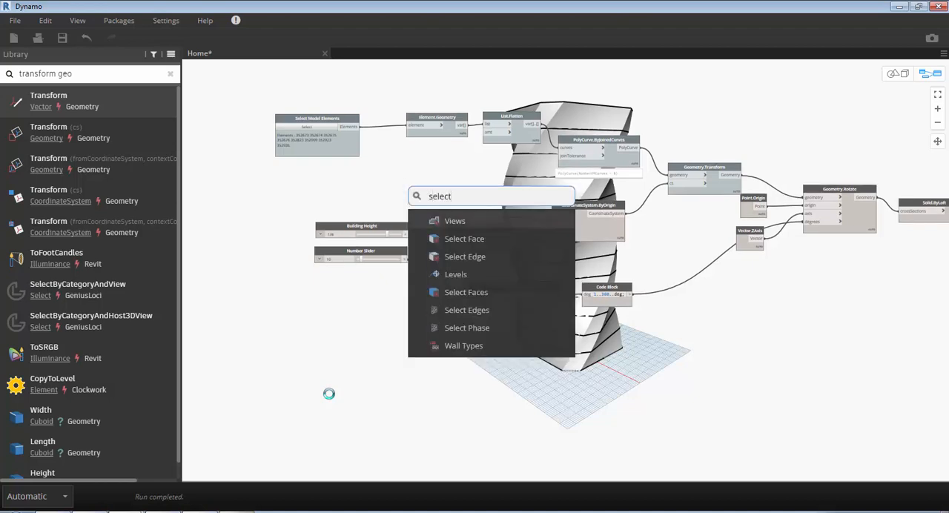
pyautogui.write(' model')
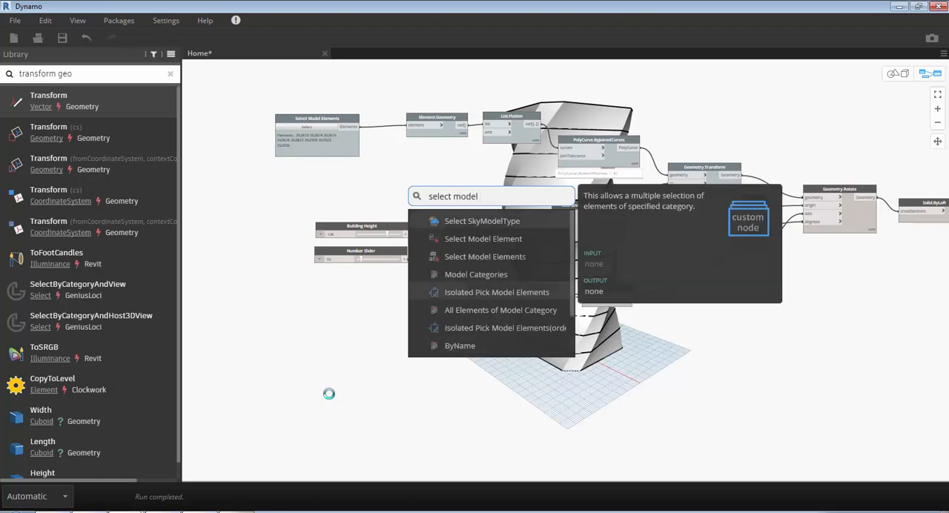
pyautogui.press('Return')
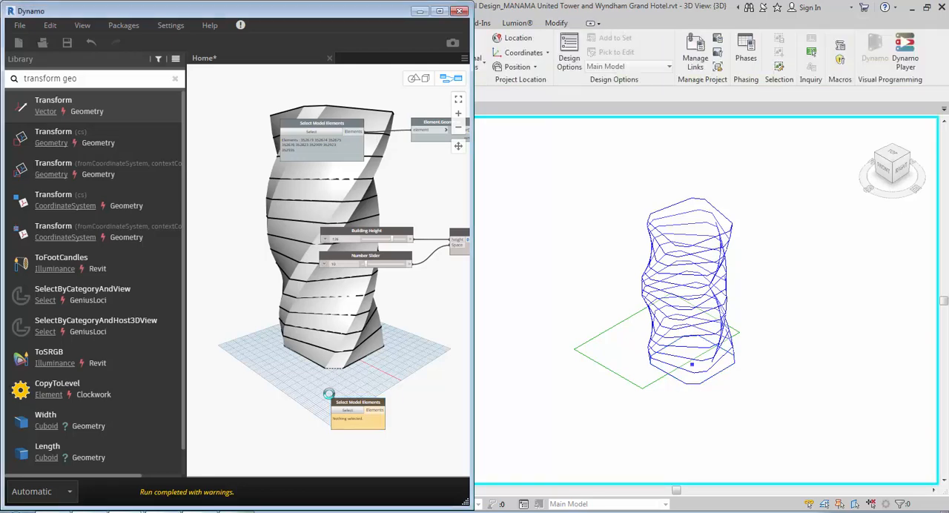
# - Assign the square outline at the tower's base in the Revit 3D view to the new Select Model Elements node, and maximize the Dynamo window
pyautogui.click(348, 410)
pyautogui.moveTo(783, 416); pyautogui.dragTo(560, 267)
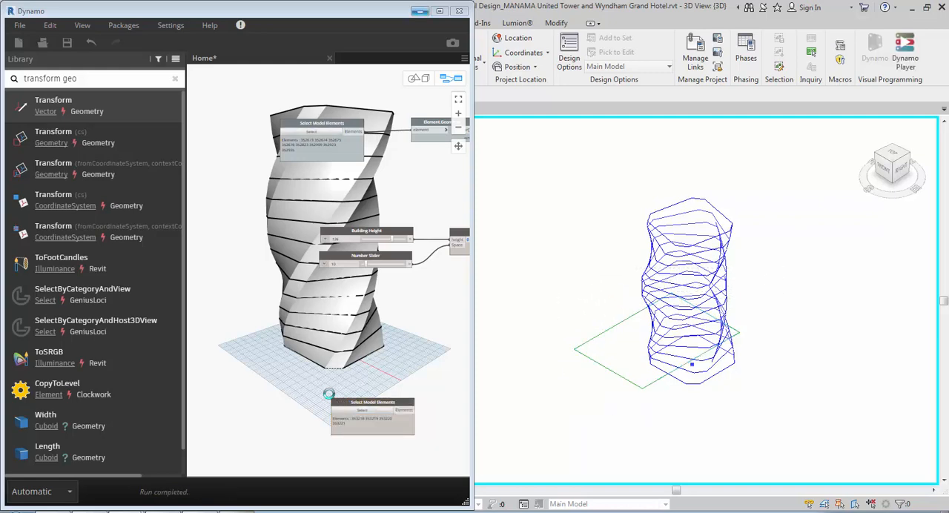
pyautogui.click(439, 11)
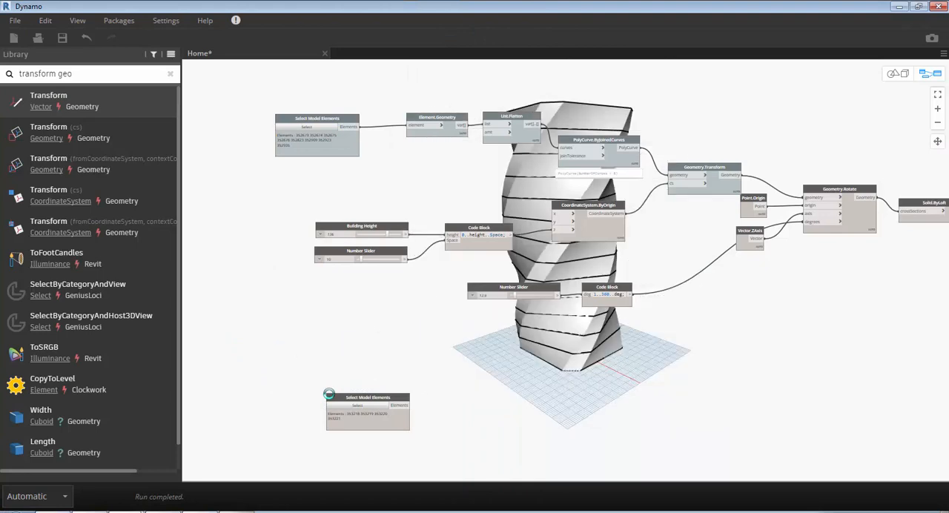
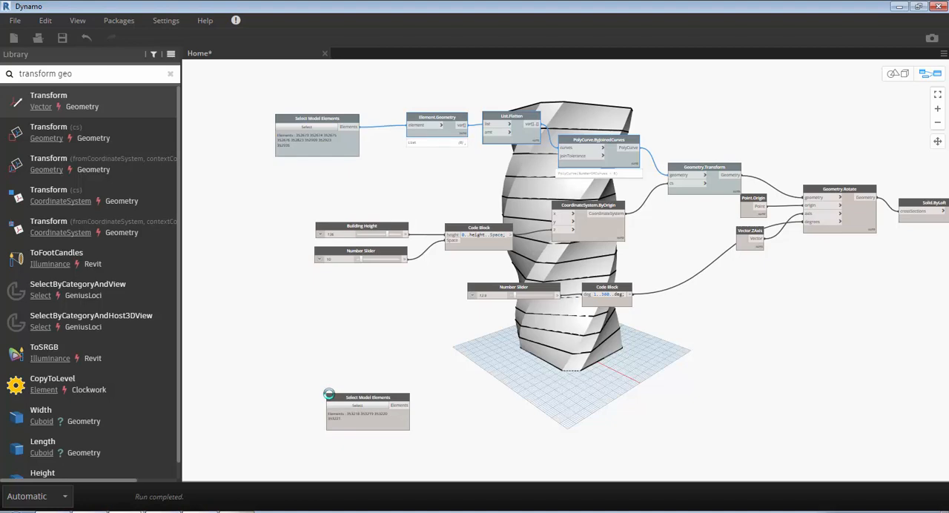
# - Paste copies of the Element.Geometry, List.Flatten and PolyCurve.ByJoinedCurves nodes and feed them from the second Select Model Elements node
pyautogui.hotkey('ctrl', 'v')
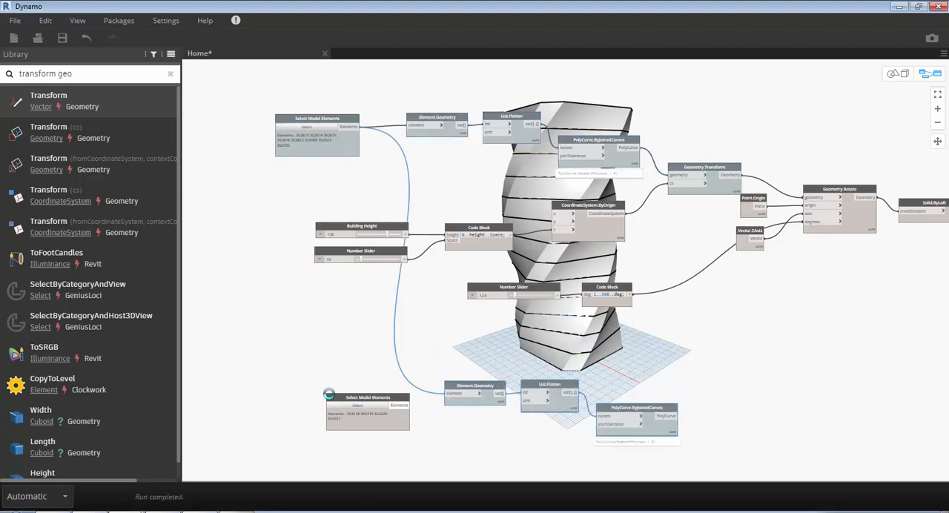
pyautogui.click(402, 406)
pyautogui.click(455, 394)
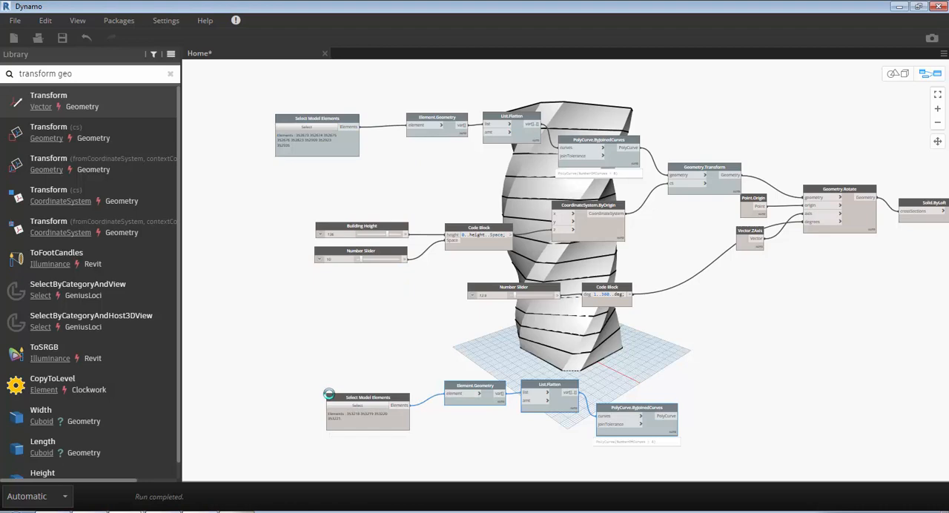
# - Turn on the preview of the copied PolyCurve.ByJoinedCurves node and inspect the square outline in the 3D geometry view, ending in the graph view
pyautogui.moveTo(426, 413); pyautogui.dragTo(330, 394, button='middle')
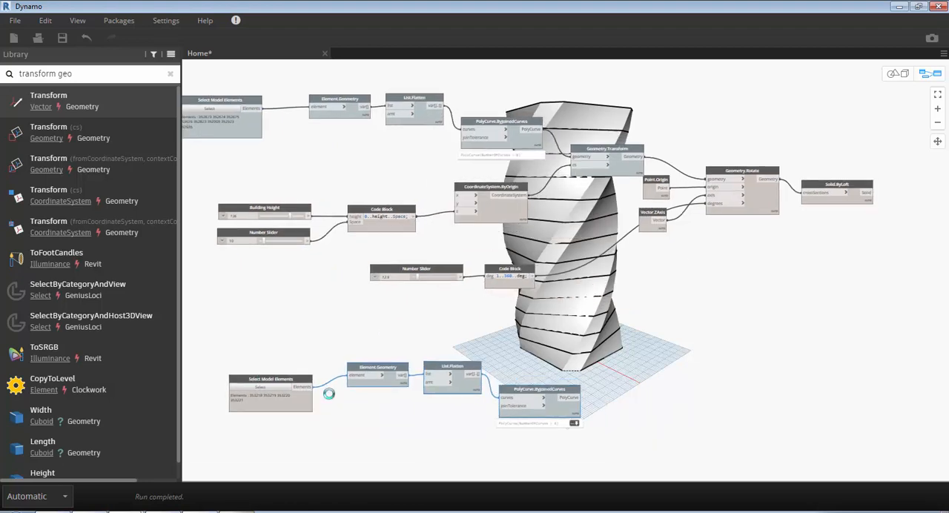
pyautogui.rightClick(557, 254)
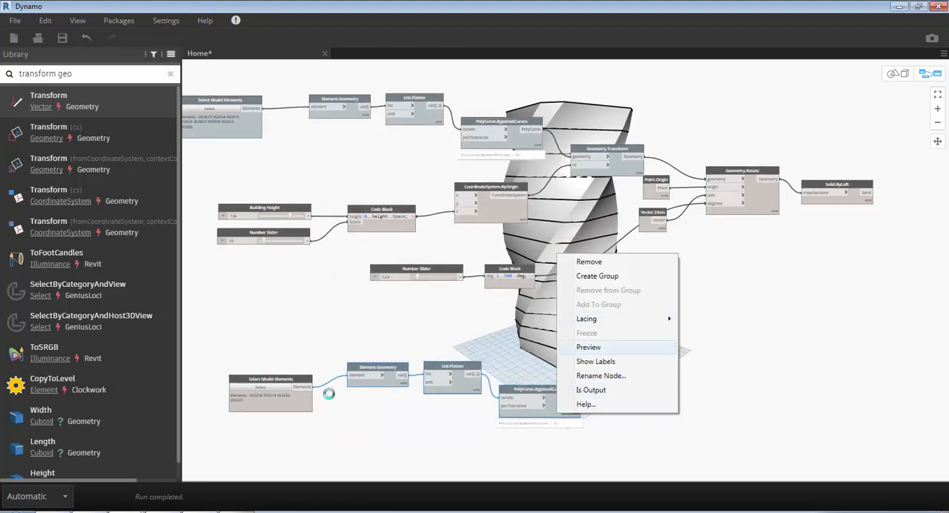
pyautogui.click(588, 348)
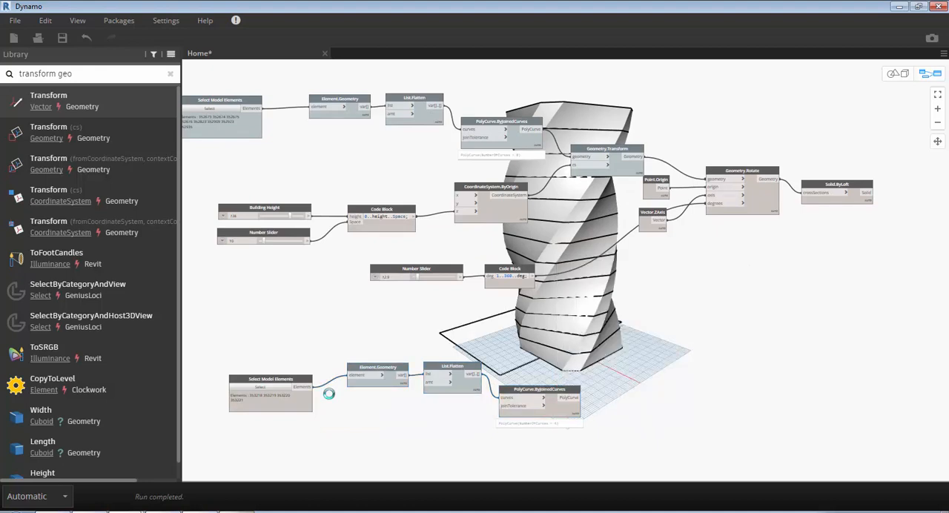
pyautogui.hotkey('ctrl', 'b')
pyautogui.moveTo(329, 394)
pyautogui.mouseDown(button='right')
pyautogui.moveTo(360, 414)
pyautogui.moveTo(329, 394)
pyautogui.mouseUp(button='right')
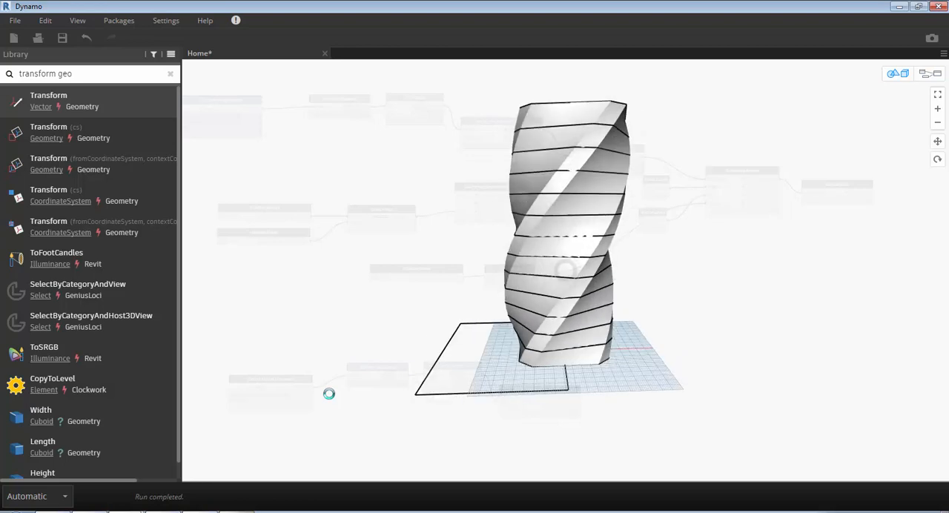
pyautogui.hotkey('ctrl', 'b')
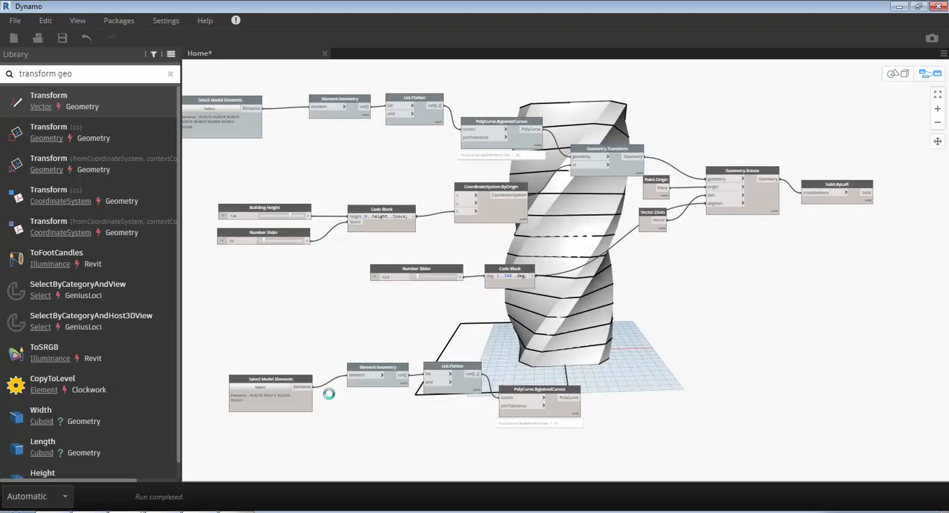
# - Select all the nodes that build the twisted tower and clean up their layout
pyautogui.scroll(-3, 329, 394)
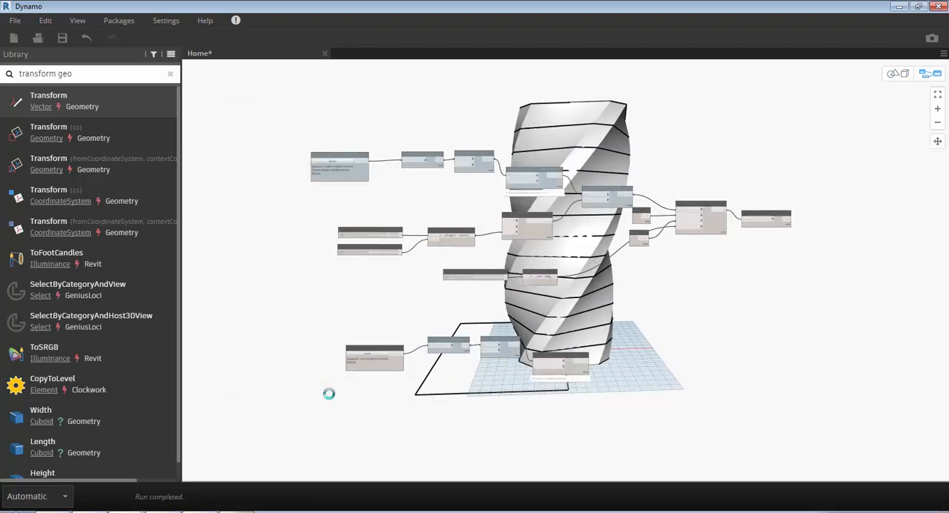
pyautogui.hotkey('ctrl', 'a')
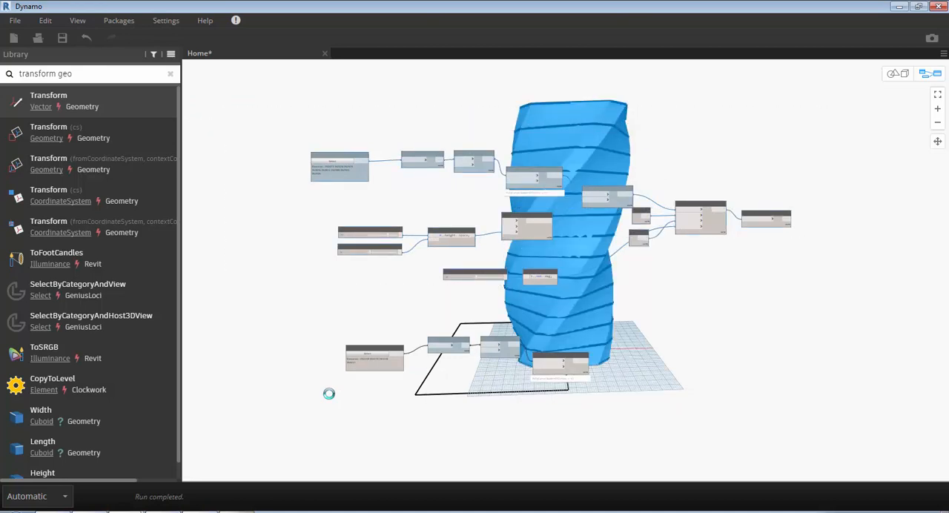
pyautogui.hotkey('ctrl', 'l')
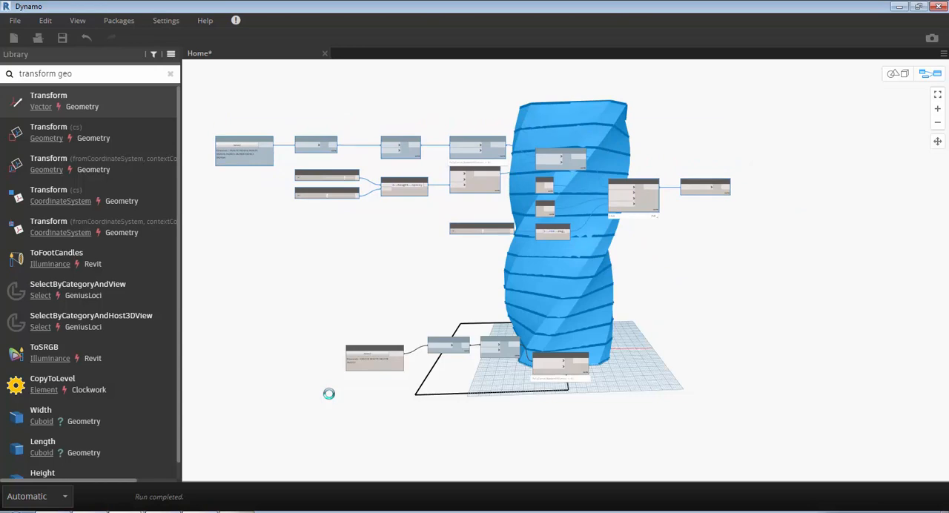
# - Group the selected tower nodes and title the group "Twisted Building"
pyautogui.hotkey('ctrl', 'g')
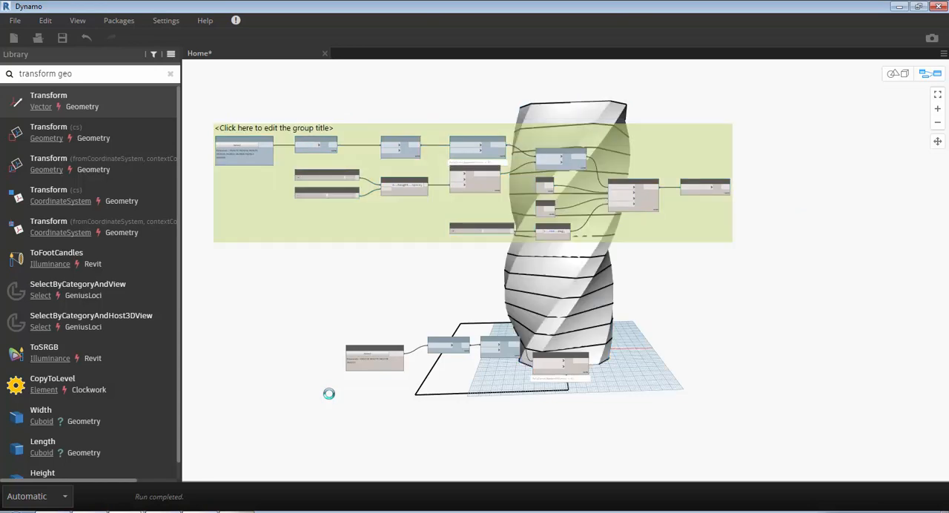
pyautogui.write('T')
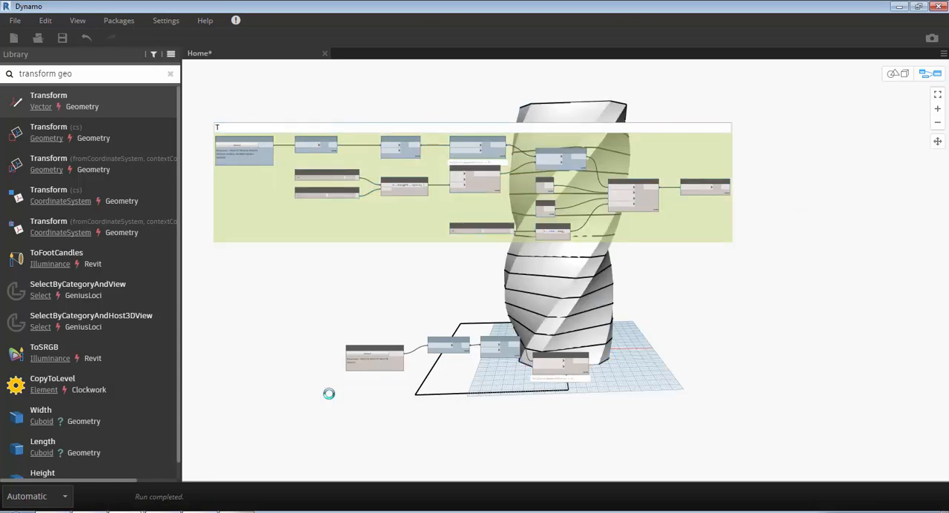
pyautogui.write('wisted Building')
pyautogui.click(329, 393)
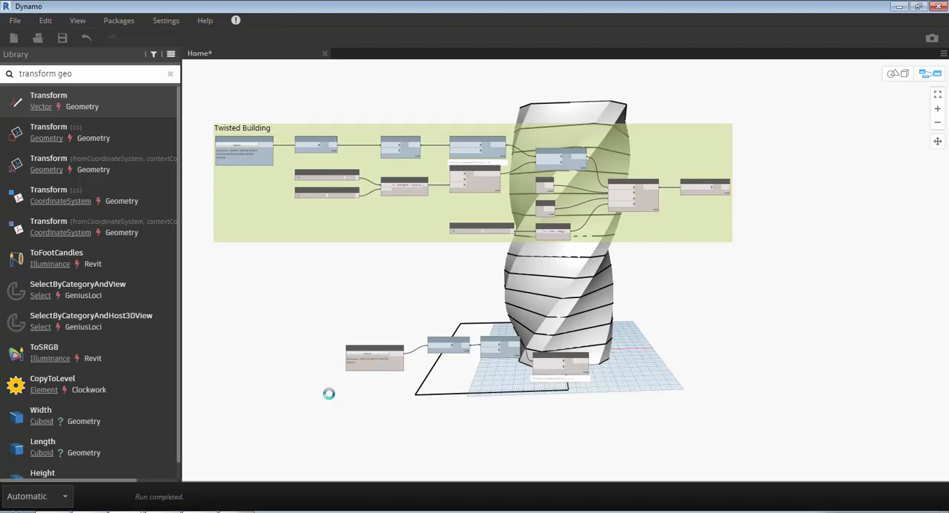
# - Change the colour of the Twisted Building group to light pink
pyautogui.rightClick(385, 208)
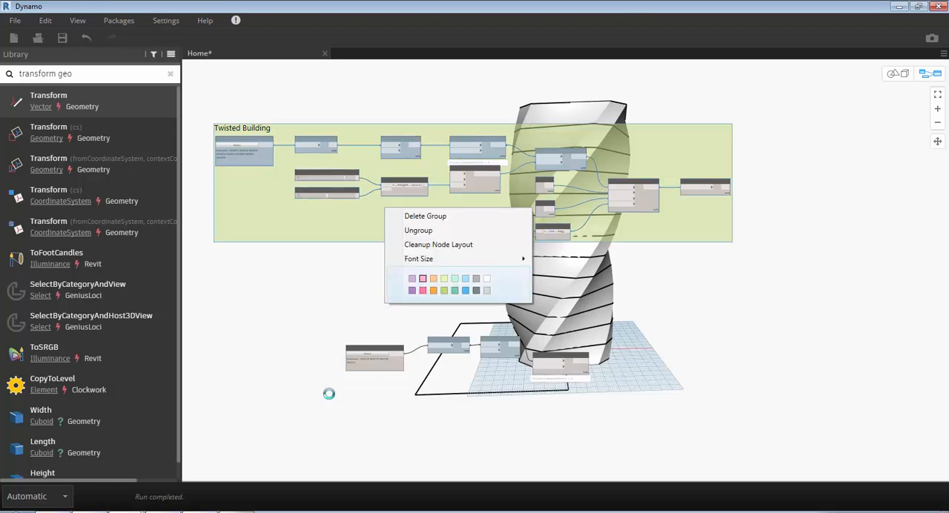
pyautogui.click(423, 290)
pyautogui.rightClick(384, 211)
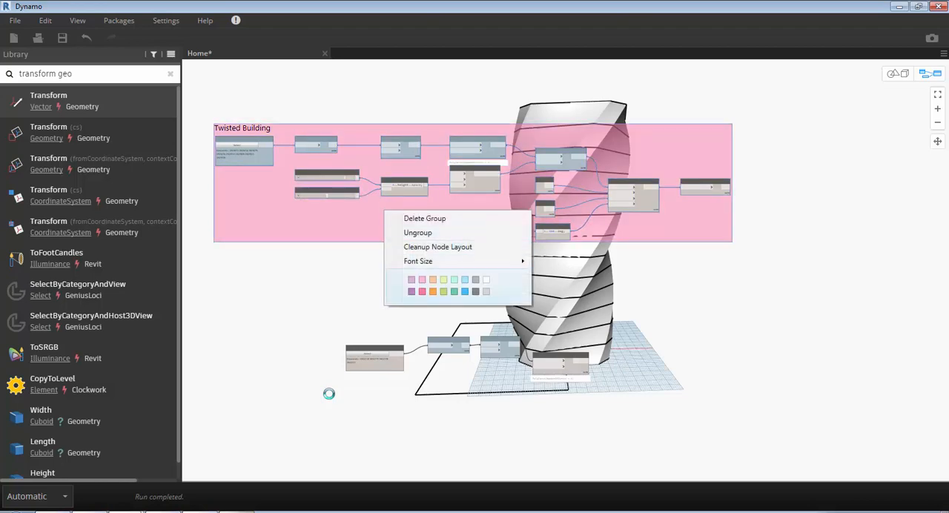
pyautogui.click(422, 291)
pyautogui.rightClick(398, 224)
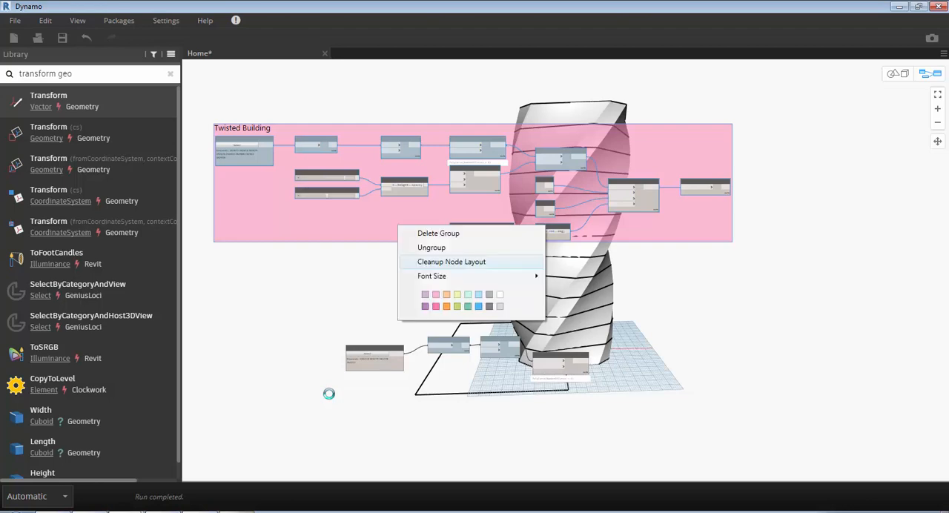
pyautogui.click(437, 295)
pyautogui.click(329, 394)
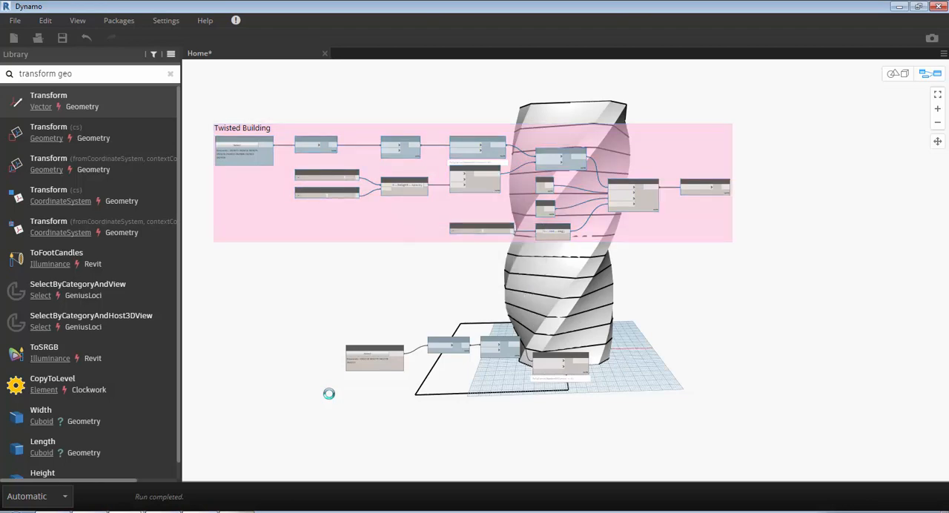
# - Add a Surface.ByPatch node beside the copied PolyCurve.ByJoinedCurves node and connect the PolyCurve output to its closedCurve input
pyautogui.scroll(3, 451, 398)
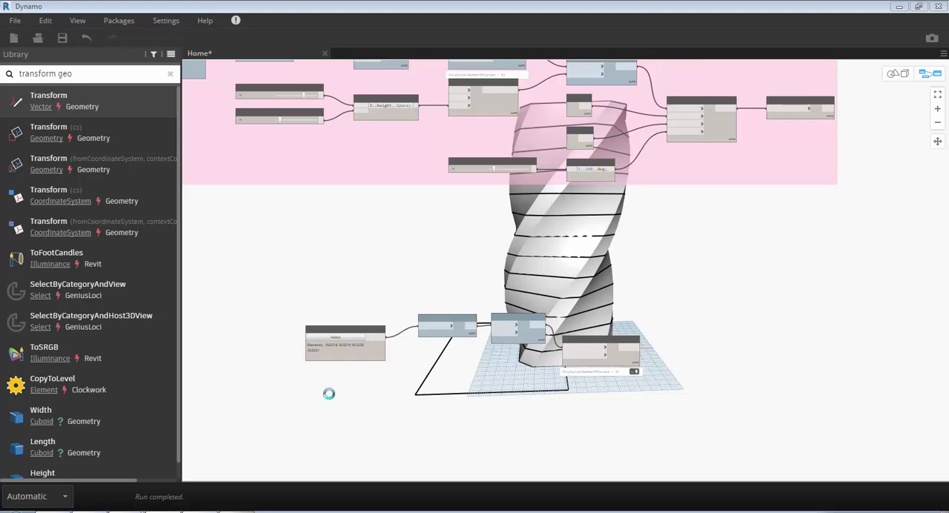
pyautogui.scroll(4, 643, 393)
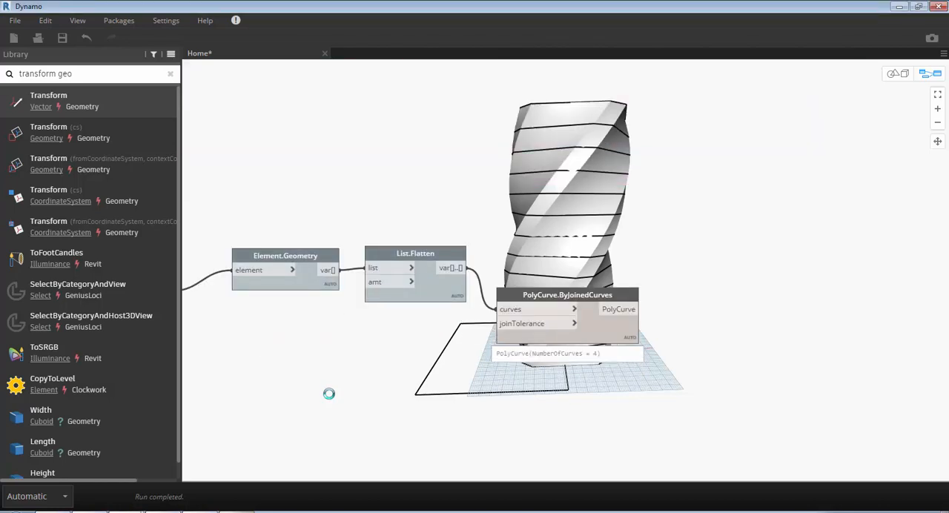
pyautogui.moveTo(329, 394); pyautogui.dragTo(250, 377, button='middle')
pyautogui.scroll(1, 329, 394)
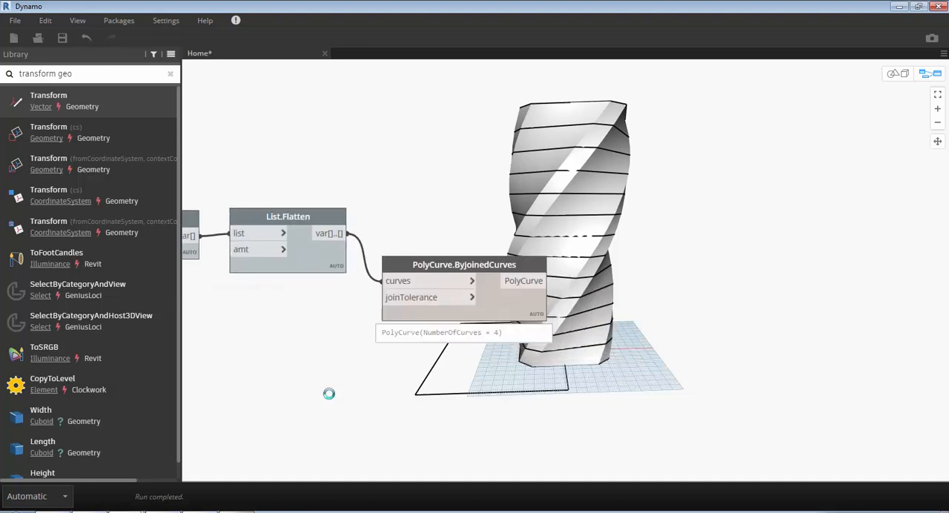
pyautogui.rightClick(685, 252)
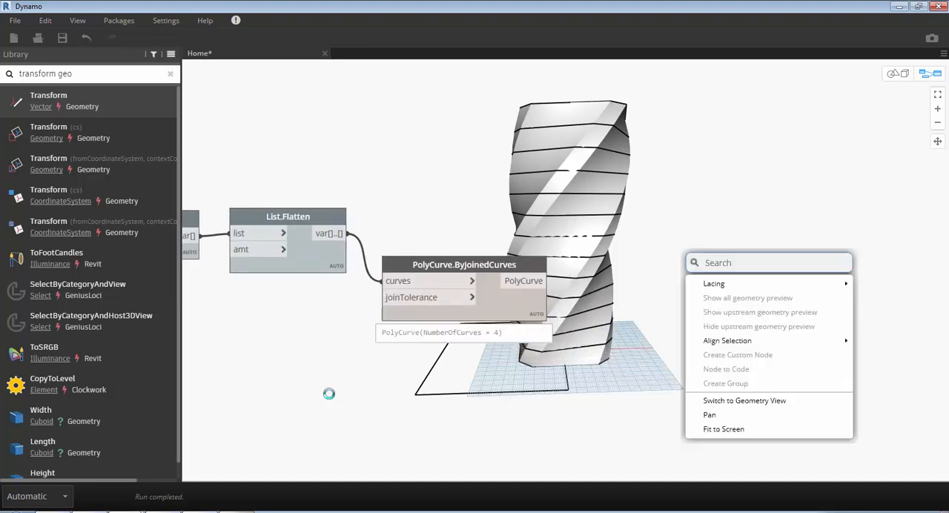
pyautogui.write('bypa')
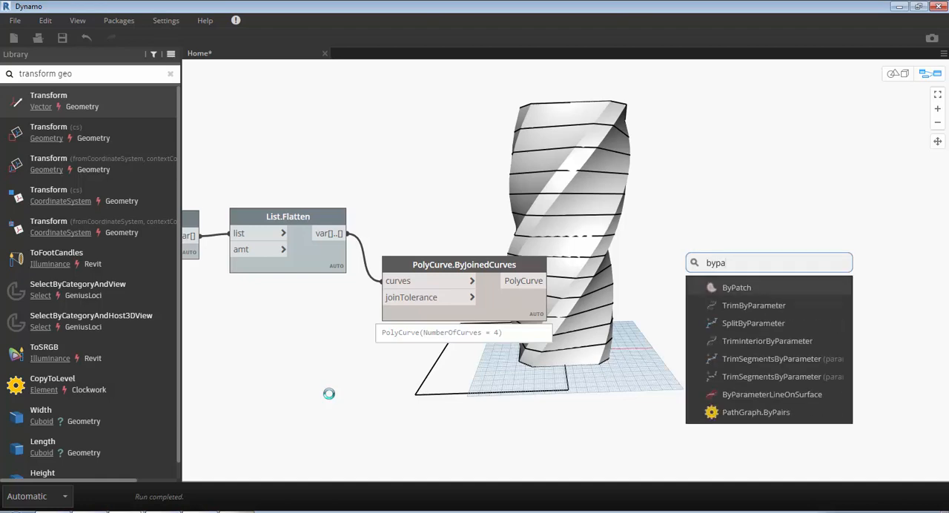
pyautogui.press('Return')
pyautogui.click(534, 280)
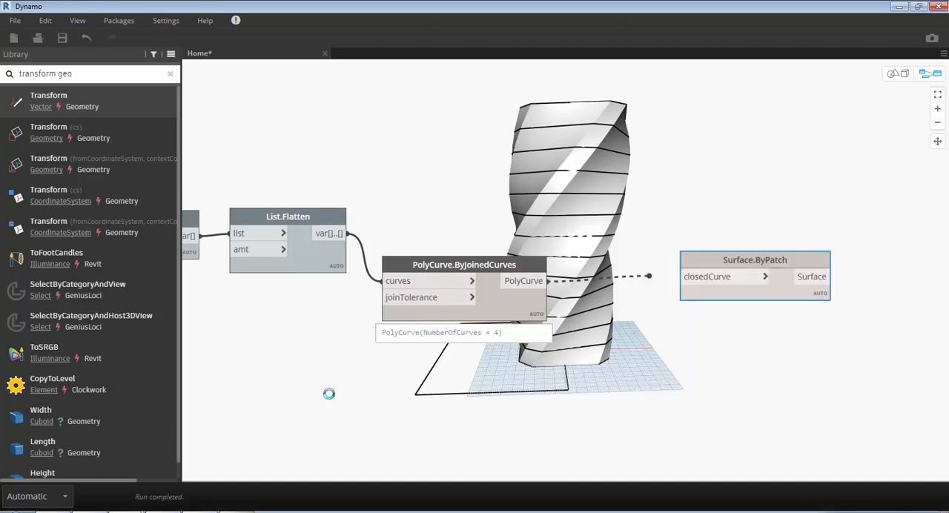
pyautogui.click(684, 276)
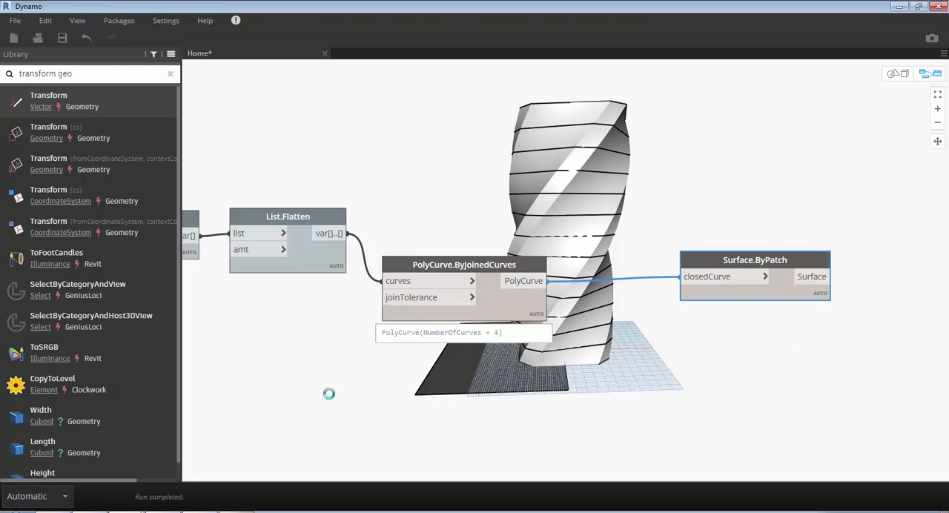
pyautogui.moveTo(755, 261); pyautogui.dragTo(700, 276)
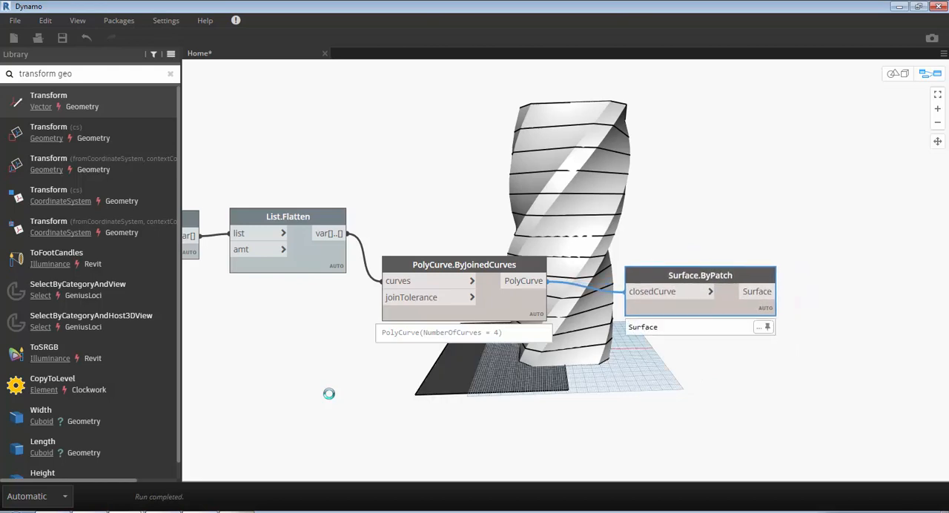
# - Add the Surface.Thicken node with thickness and both_sides inputs and connect the Surface.ByPatch output to its surface input
pyautogui.moveTo(776, 354); pyautogui.dragTo(584, 345, button='middle')
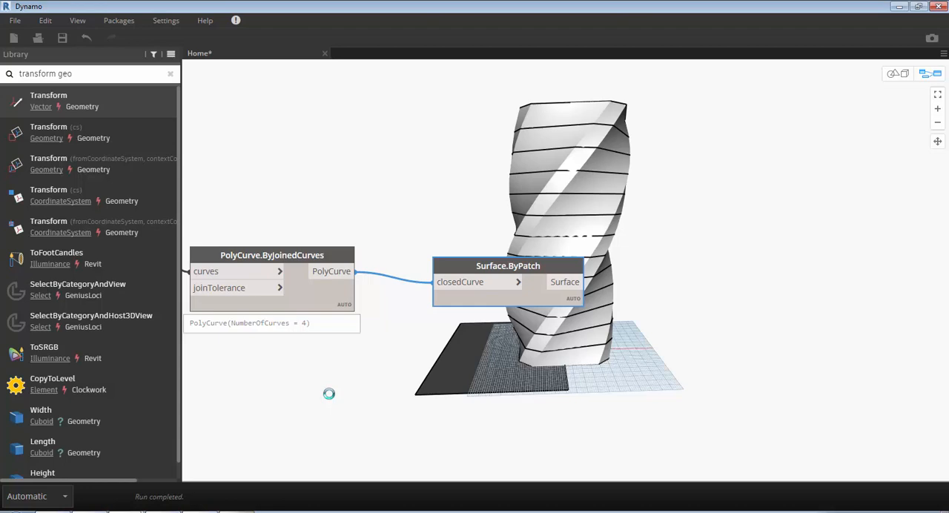
pyautogui.rightClick(718, 252)
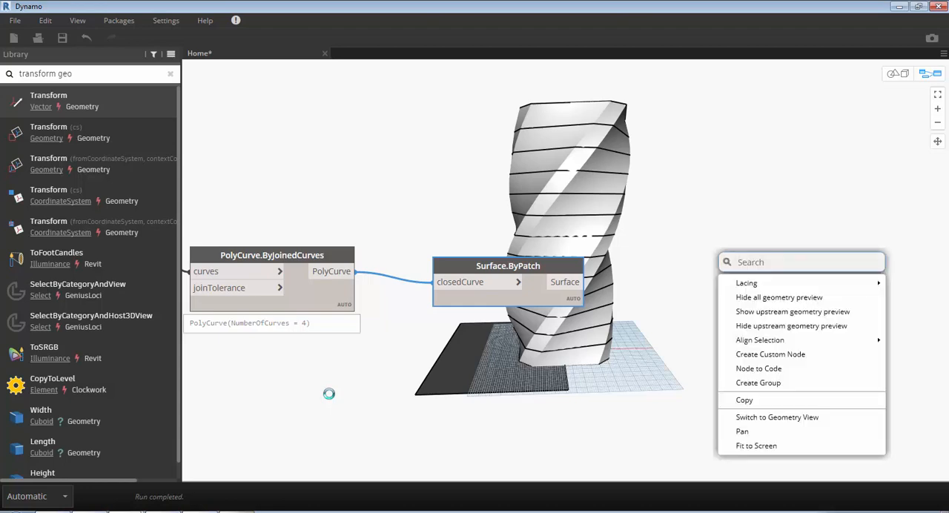
pyautogui.write('thick')
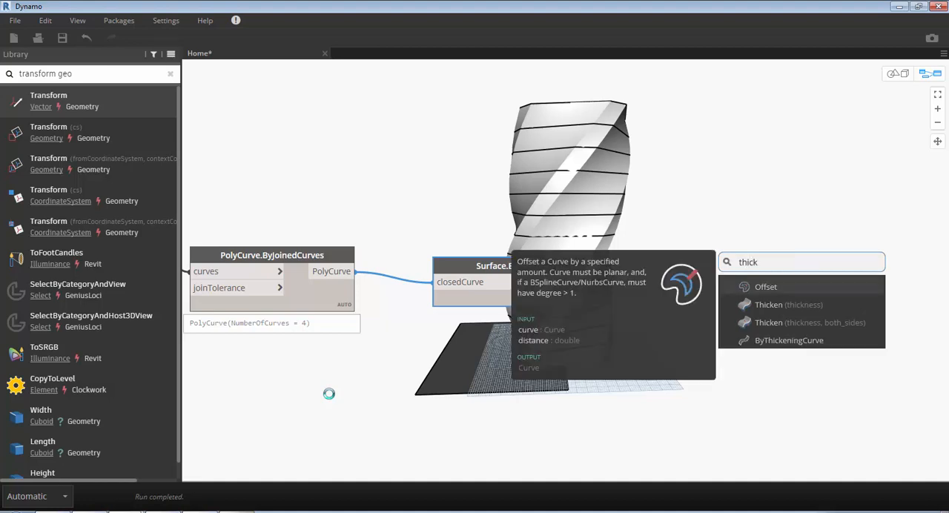
pyautogui.press('Down')
pyautogui.press('Down')
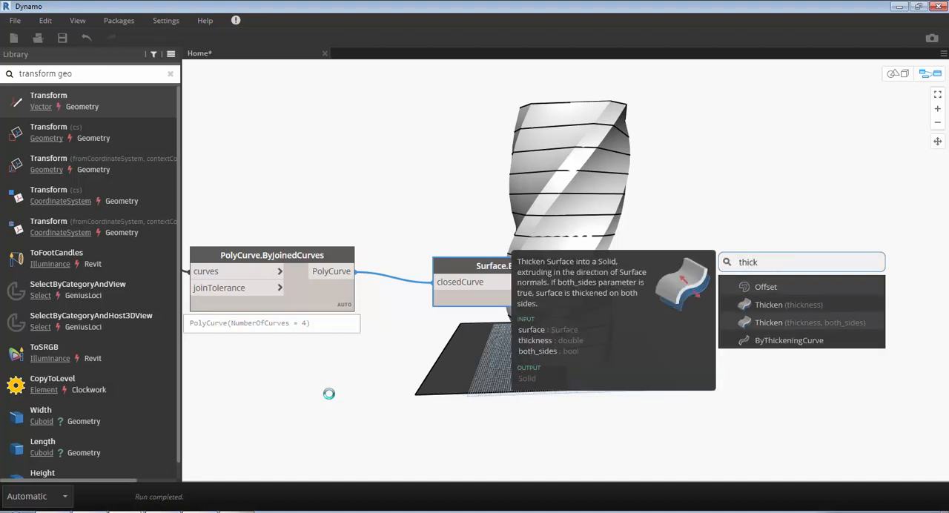
pyautogui.press('Return')
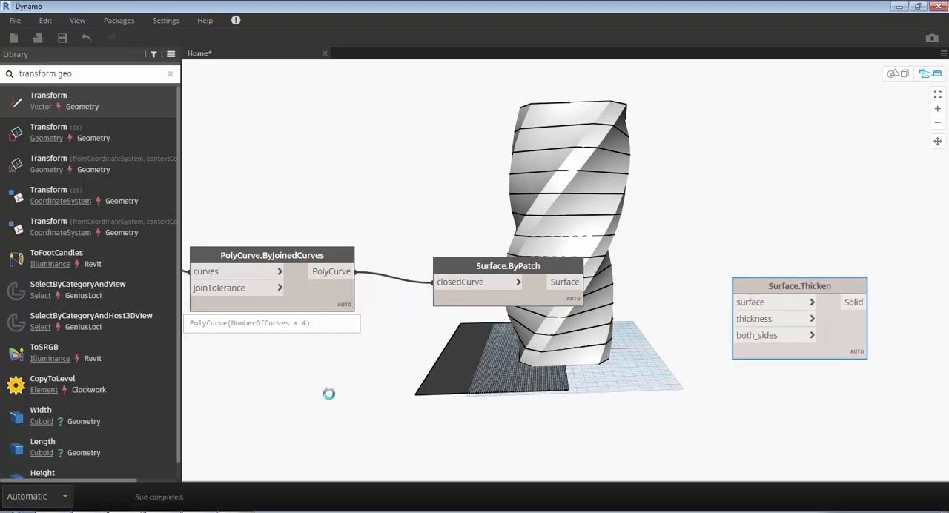
pyautogui.moveTo(578, 282); pyautogui.dragTo(735, 302)
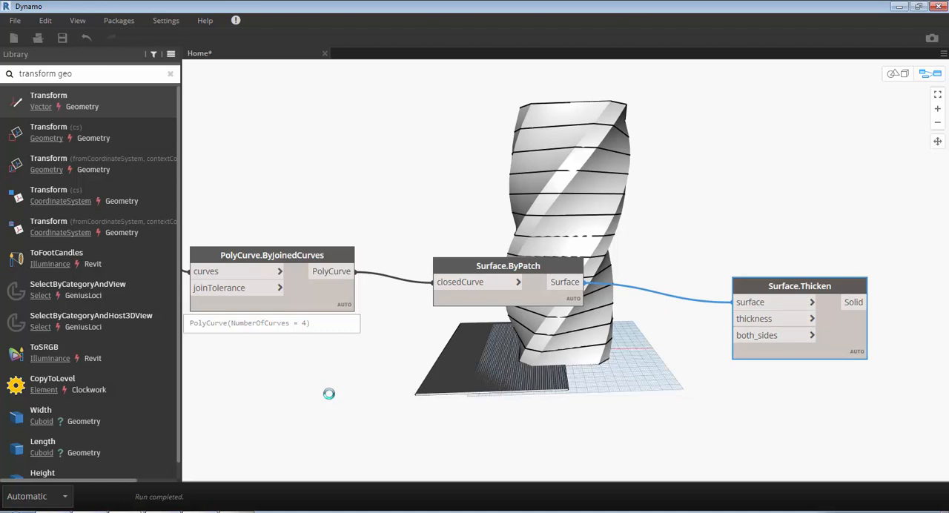
# - Add a Number Slider node below Surface.ByPatch and connect its output to the thickness input of Surface.Thicken
pyautogui.rightClick(328, 393)
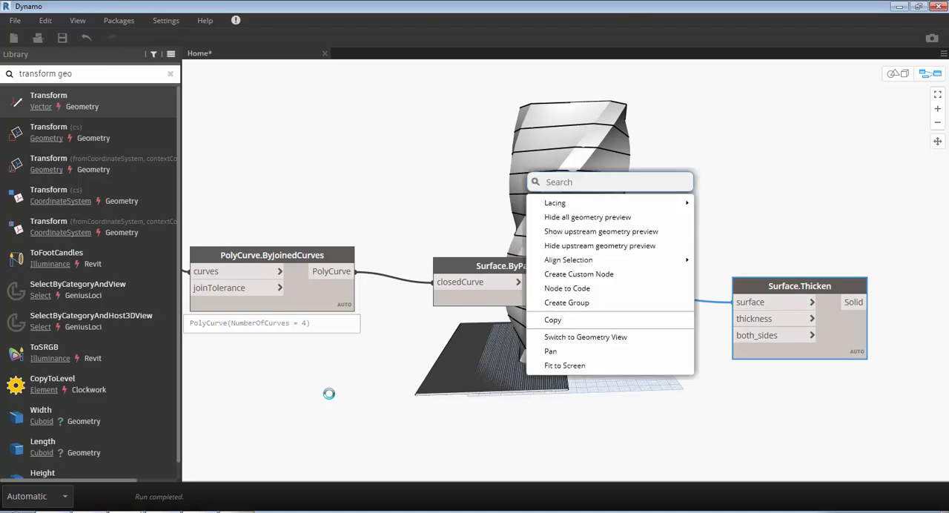
pyautogui.write('slider')
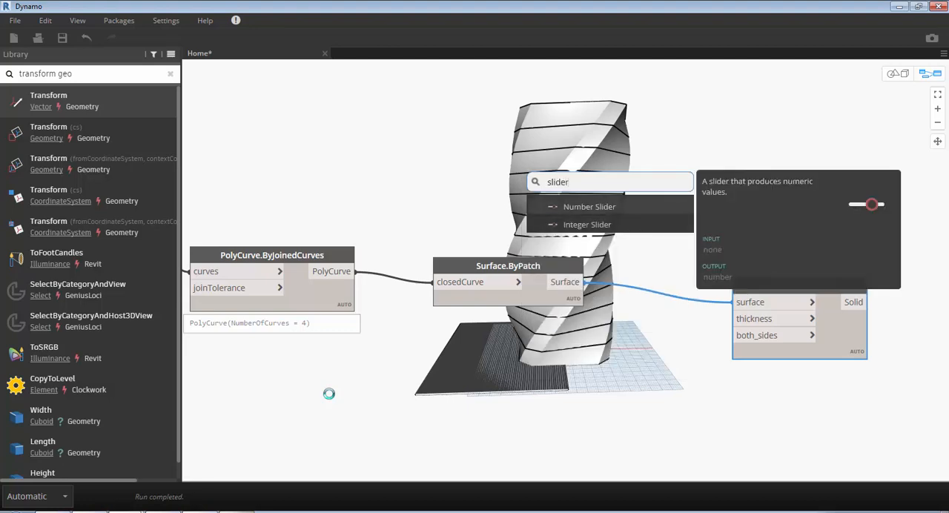
pyautogui.press('Return')
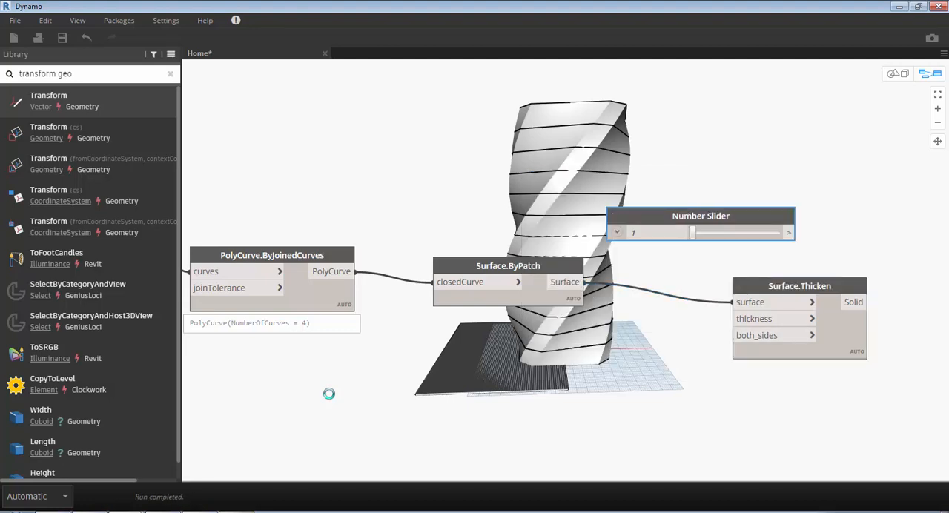
pyautogui.moveTo(701, 216); pyautogui.dragTo(462, 365)
pyautogui.click(550, 382)
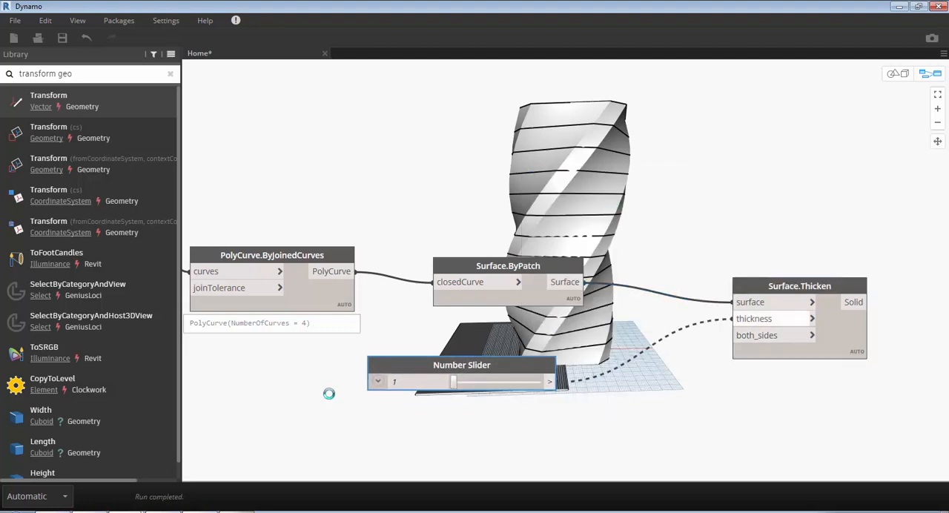
pyautogui.click(734, 319)
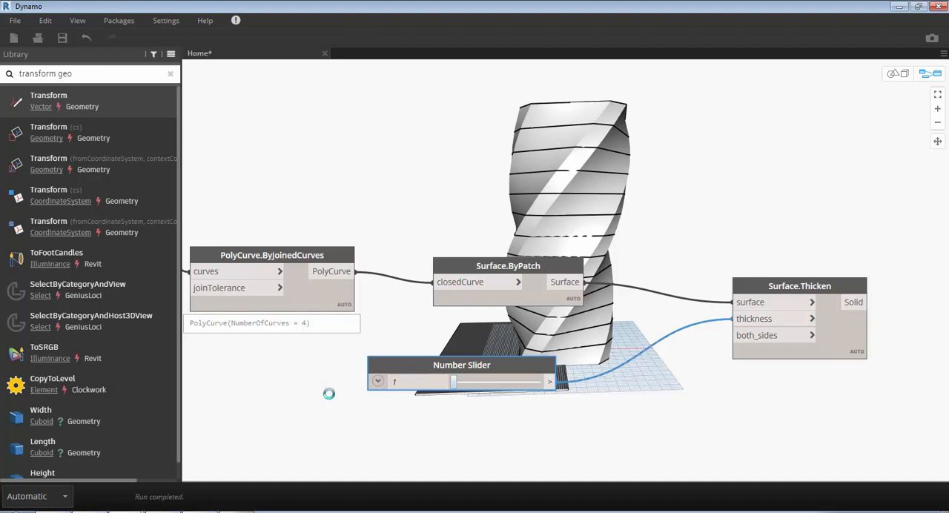
# - Set the thickness slider to 38.8, place it below the Surface.ByPatch node, and orbit the model to inspect the thickened base
pyautogui.moveTo(454, 382)
pyautogui.mouseDown()
pyautogui.moveTo(495, 382)
pyautogui.moveTo(446, 331)
pyautogui.moveTo(469, 318)
pyautogui.moveTo(482, 350)
pyautogui.moveTo(550, 367)
pyautogui.moveTo(476, 368)
pyautogui.moveTo(507, 368)
pyautogui.moveTo(504, 426)
pyautogui.moveTo(517, 416)
pyautogui.mouseUp()
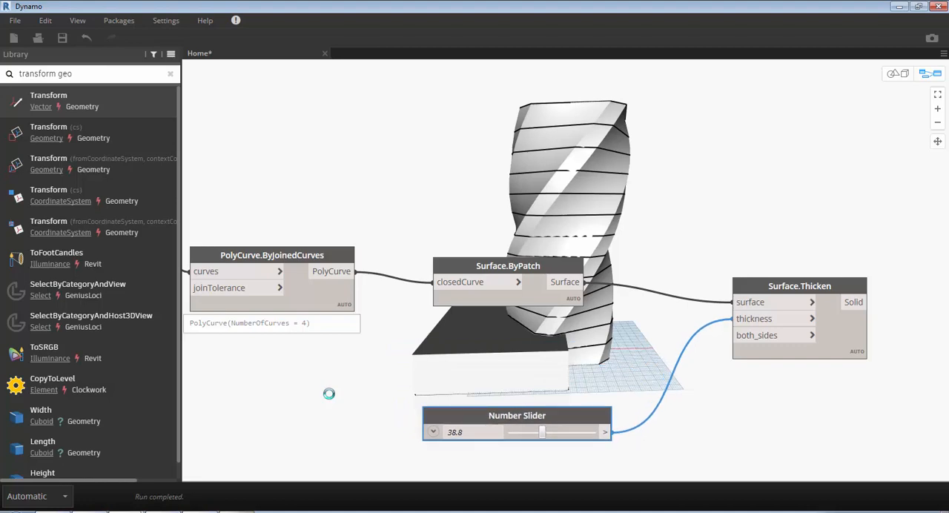
pyautogui.moveTo(517, 415); pyautogui.dragTo(490, 353)
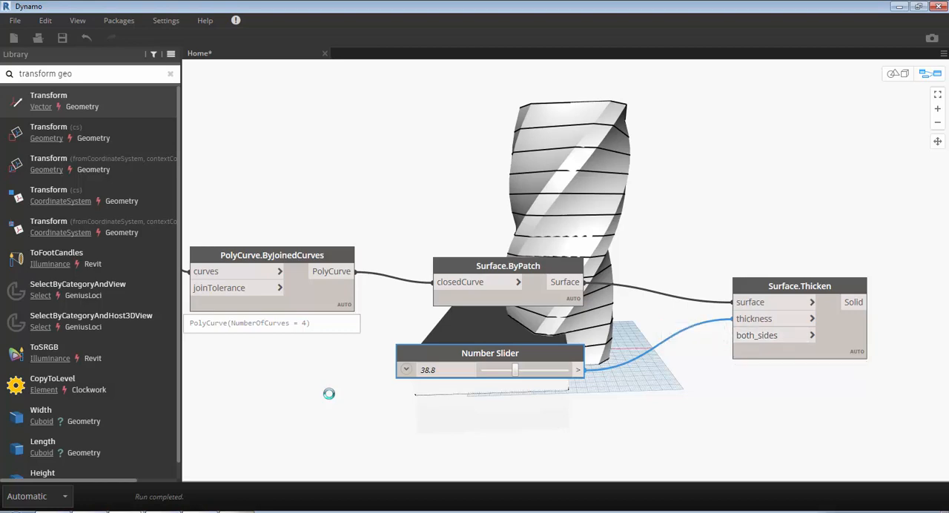
pyautogui.moveTo(328, 394); pyautogui.dragTo(145, 402, button='middle')
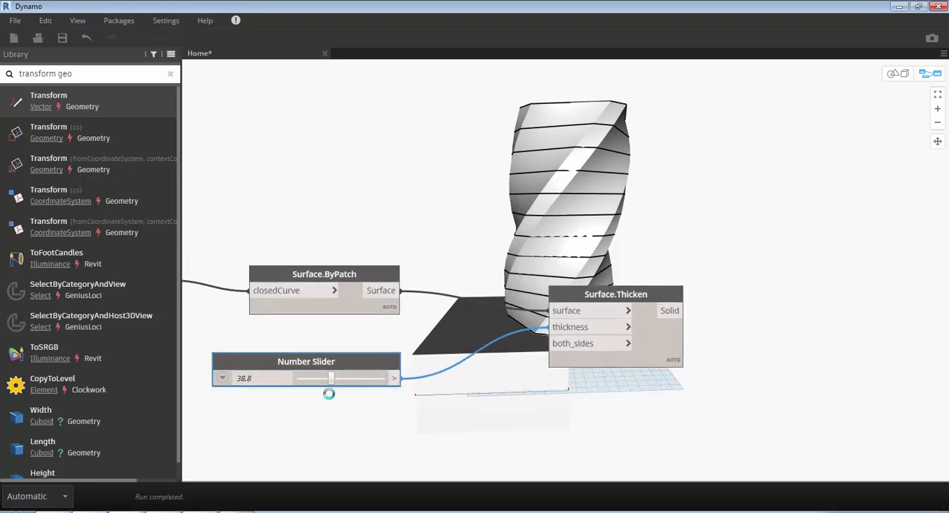
pyautogui.hotkey('ctrl', 'b')
pyautogui.moveTo(329, 394)
pyautogui.mouseDown(button='right')
pyautogui.moveTo(371, 415)
pyautogui.moveTo(415, 419)
pyautogui.moveTo(459, 371)
pyautogui.moveTo(500, 404)
pyautogui.moveTo(549, 401)
pyautogui.mouseUp(button='right')
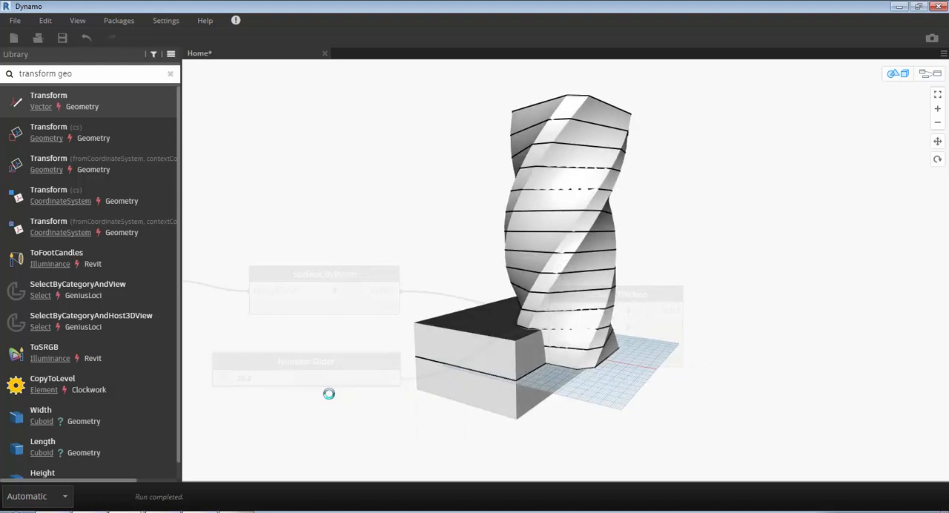
pyautogui.hotkey('ctrl', 'b')
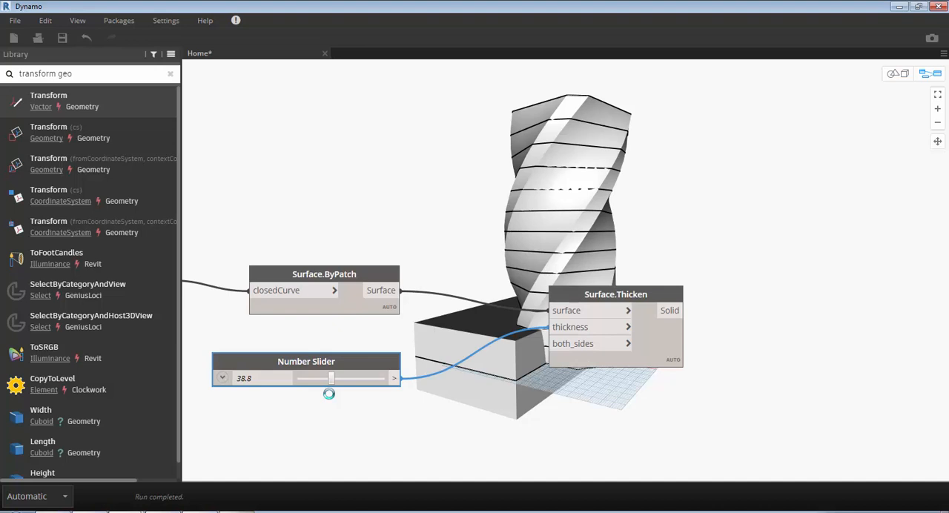
# - Find the Boolean node by searching for "true" and add it to the graph
pyautogui.rightClick(562, 206)
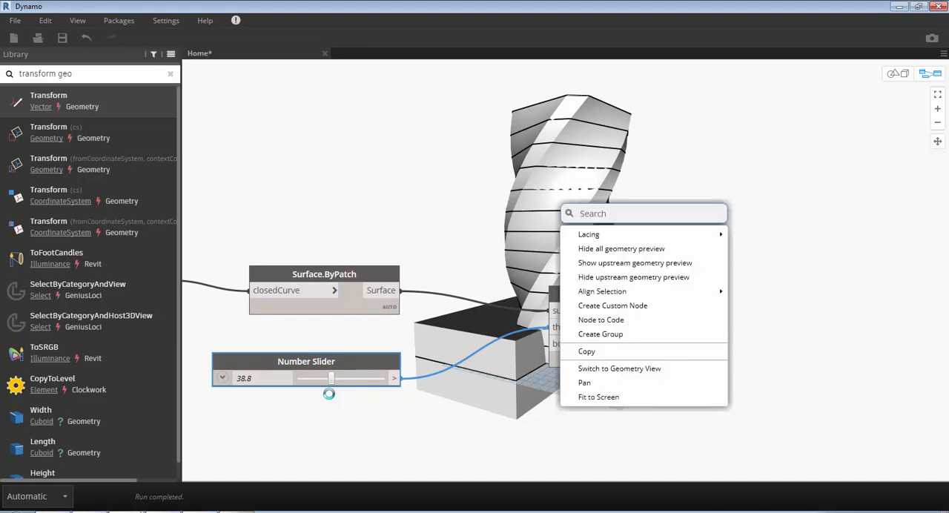
pyautogui.write('ture')
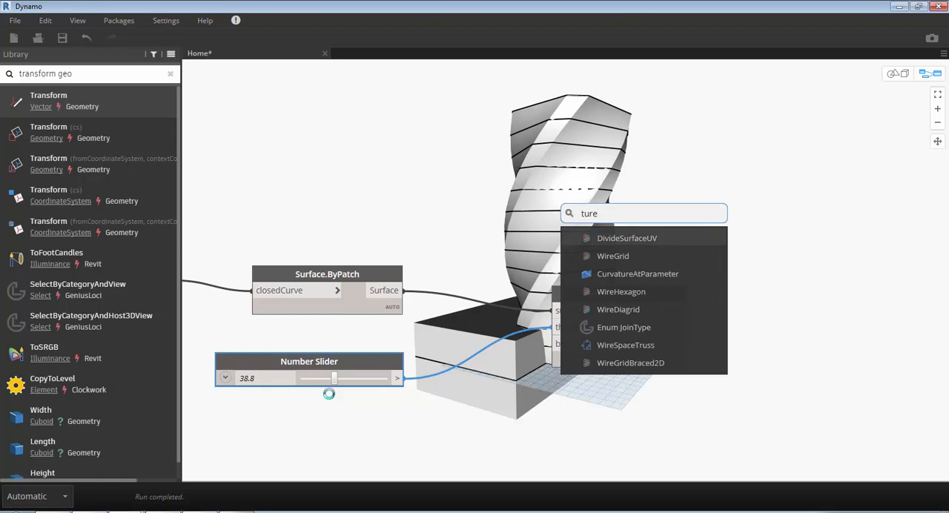
pyautogui.press('BackSpace')
pyautogui.press('BackSpace')
pyautogui.press('BackSpace')
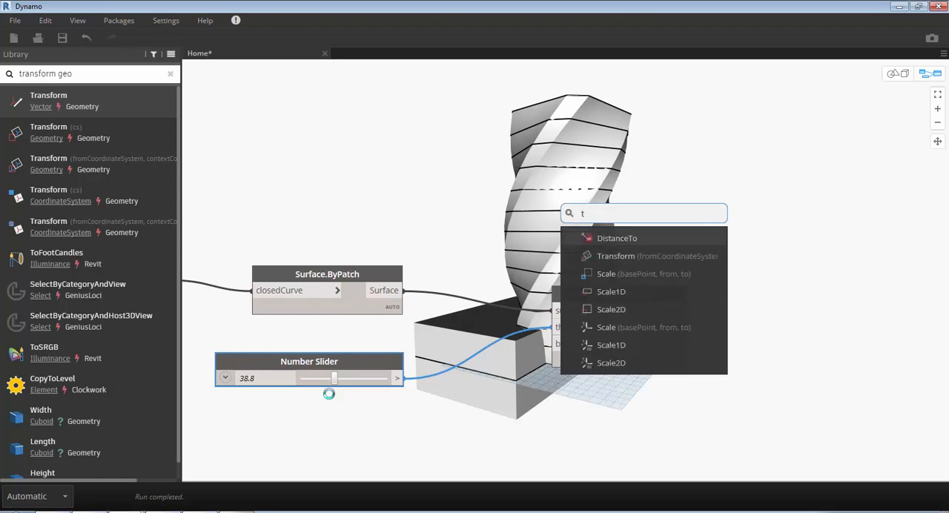
pyautogui.write('reu')
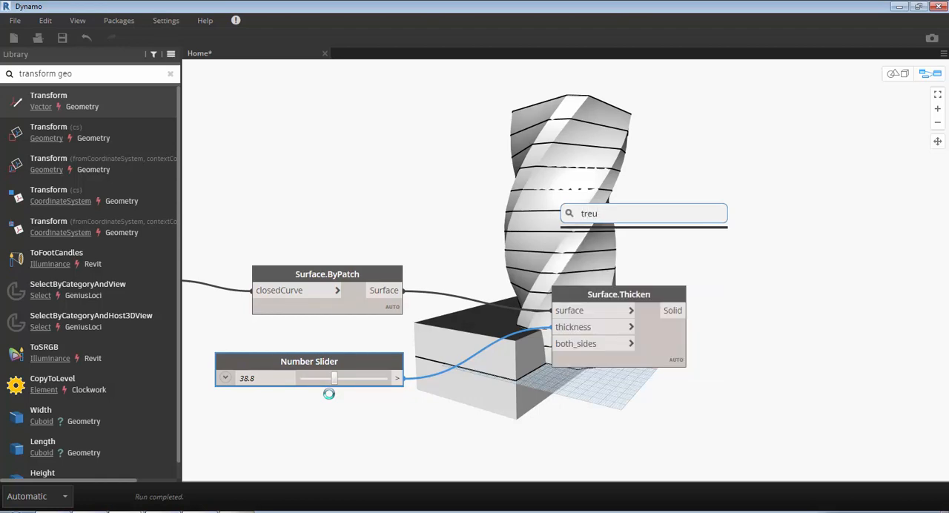
pyautogui.press('BackSpace')
pyautogui.press('BackSpace')
pyautogui.write('ue')
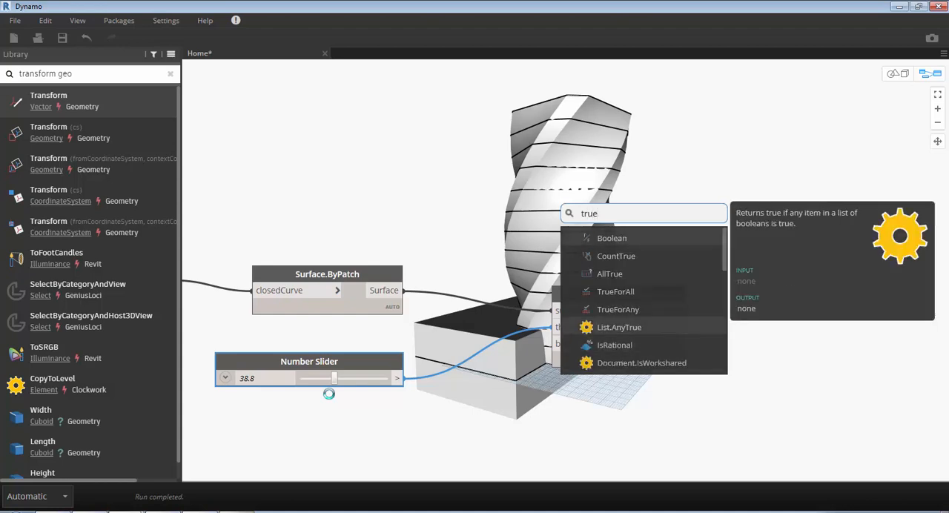
pyautogui.press('Up')
pyautogui.press('Up')
pyautogui.press('Up')
pyautogui.press('Up')
pyautogui.press('Up')
pyautogui.press('Return')
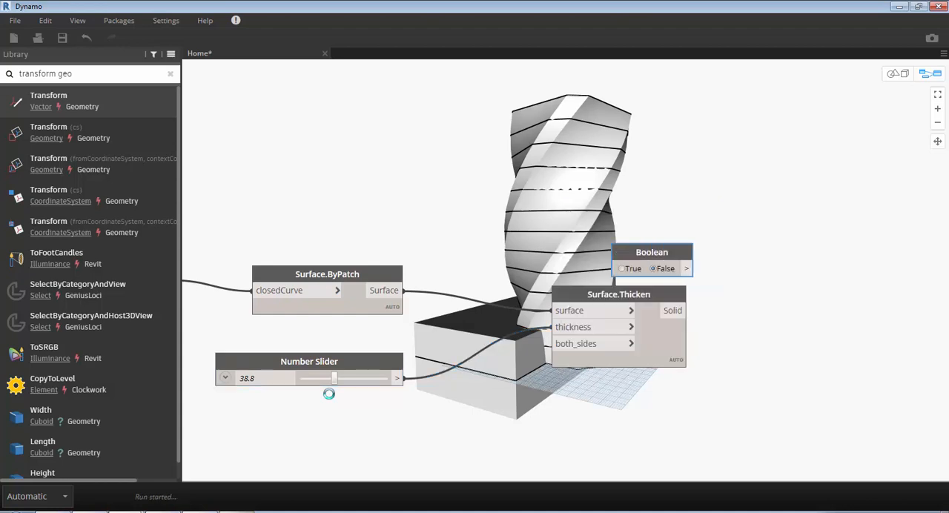
# - Place the Boolean node below Surface.Thicken and connect its False output to the both_sides input
pyautogui.moveTo(652, 253); pyautogui.dragTo(480, 378)
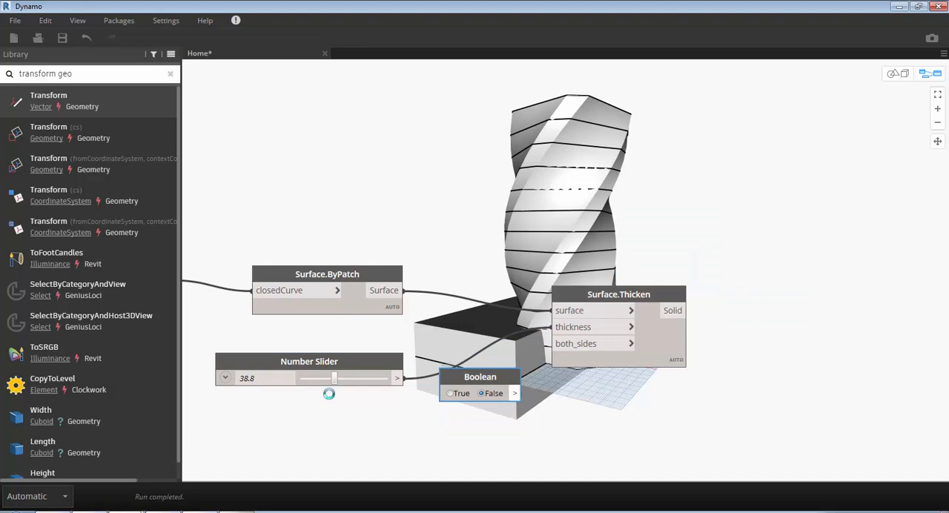
pyautogui.click(516, 394)
pyautogui.click(571, 344)
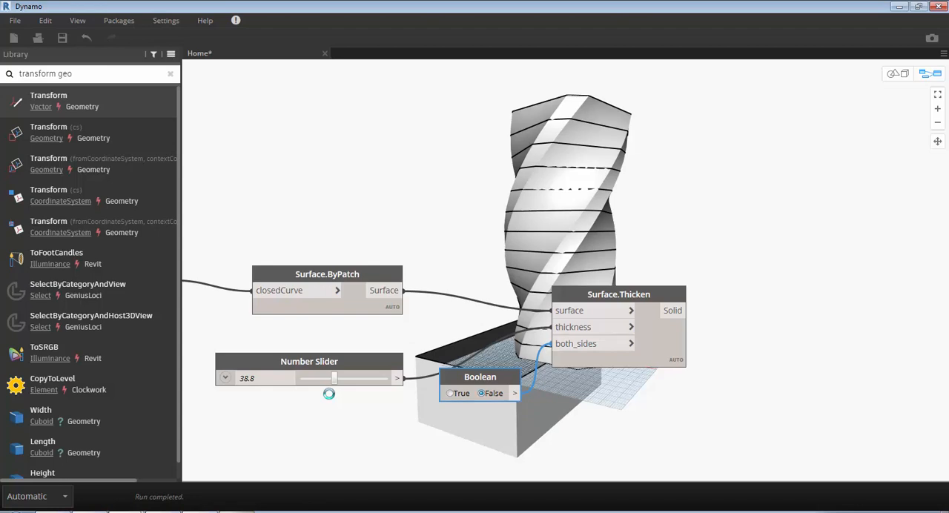
# - Add a Code Block containing a*(-1); and connect the Number Slider output to its a input
pyautogui.doubleClick(542, 421)
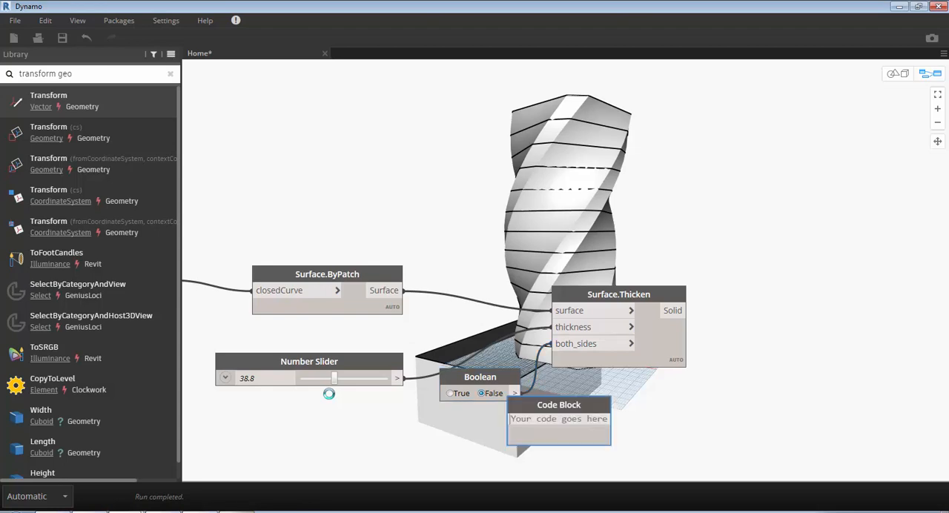
pyautogui.write('a')
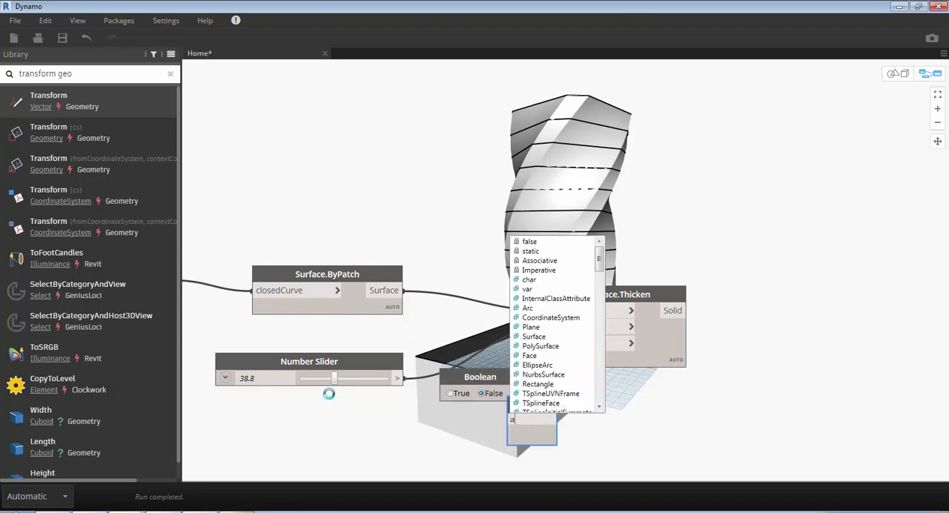
pyautogui.write('*')
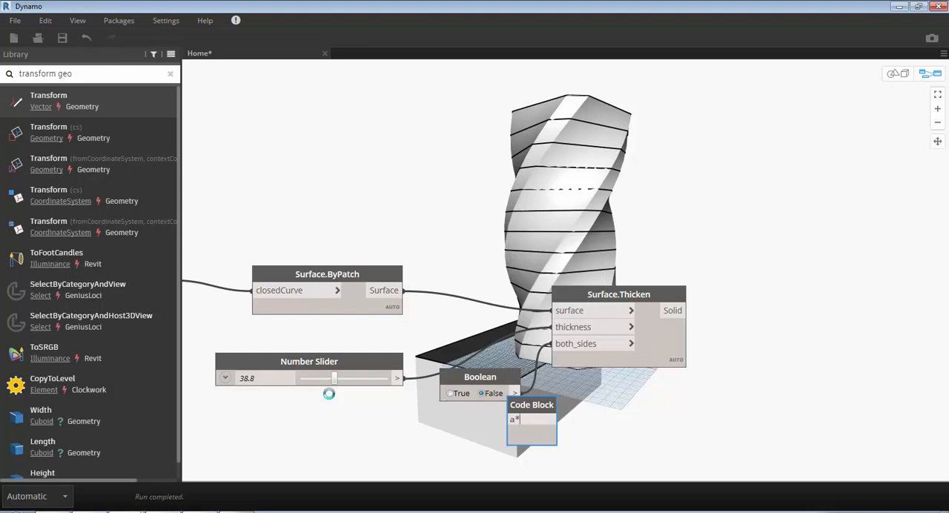
pyautogui.write('()')
pyautogui.write('-1')
pyautogui.click(329, 394)
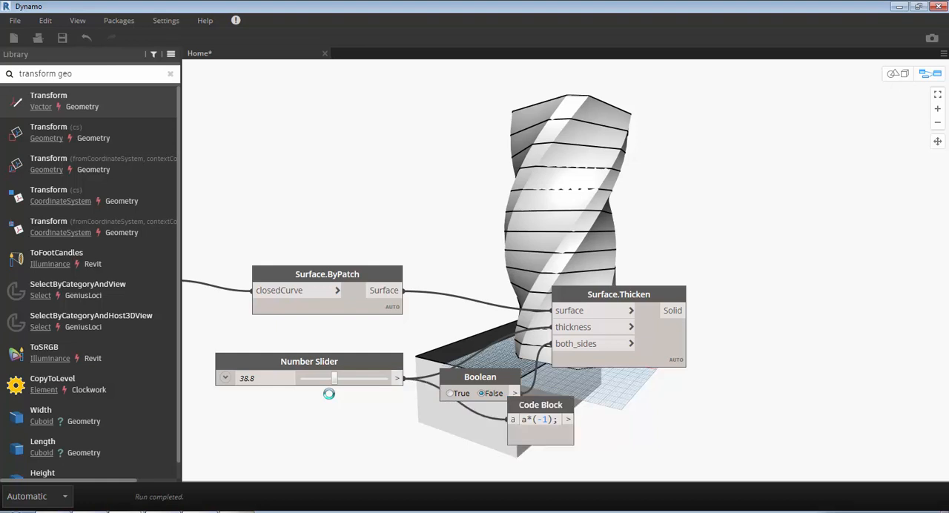
# - Connect the Code Block output to the thickness input of Surface.Thicken and place the block between the slider and Surface.Thicken
pyautogui.click(569, 420)
pyautogui.click(574, 327)
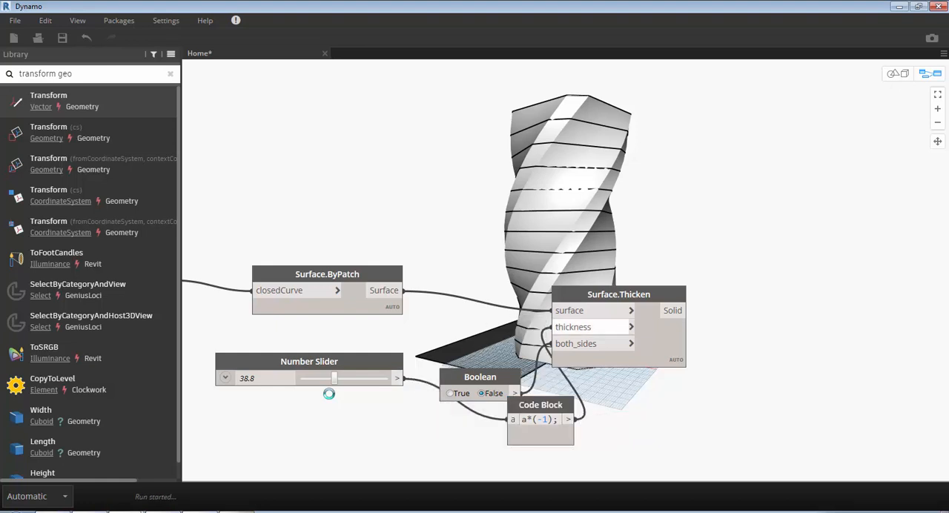
pyautogui.moveTo(541, 405); pyautogui.dragTo(469, 332)
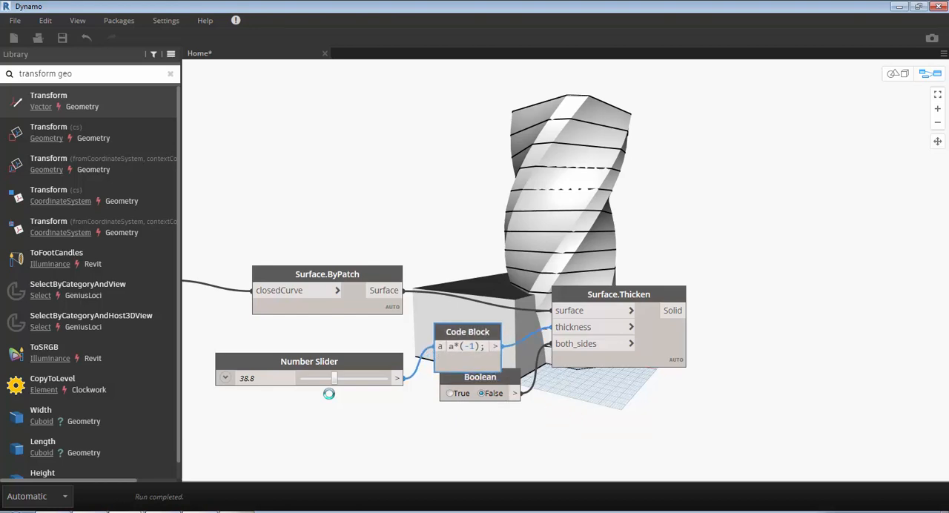
# - Space the Boolean and Surface.Thicken nodes apart and set the thickness slider to 29.1
pyautogui.moveTo(479, 377); pyautogui.dragTo(468, 412)
pyautogui.moveTo(620, 294); pyautogui.dragTo(629, 301)
pyautogui.click(608, 419)
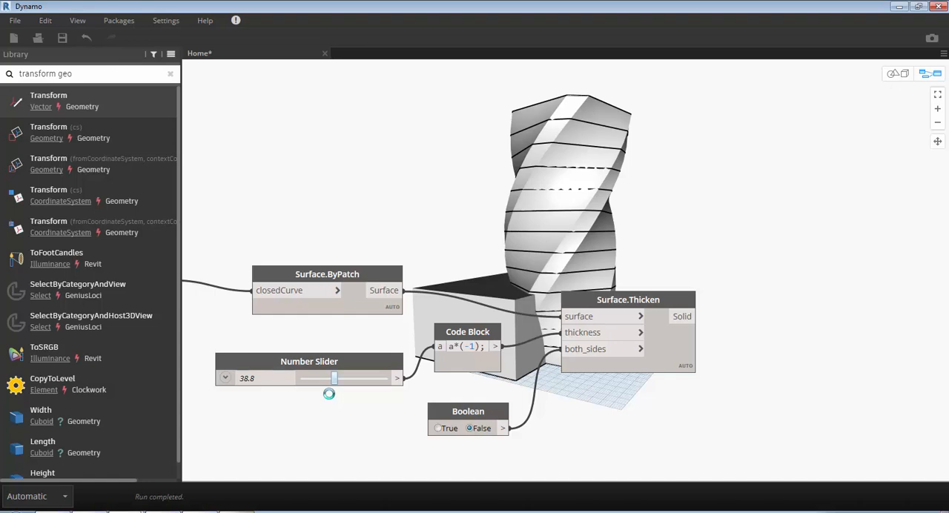
pyautogui.moveTo(335, 379)
pyautogui.mouseDown()
pyautogui.moveTo(357, 379)
pyautogui.moveTo(325, 379)
pyautogui.mouseUp()
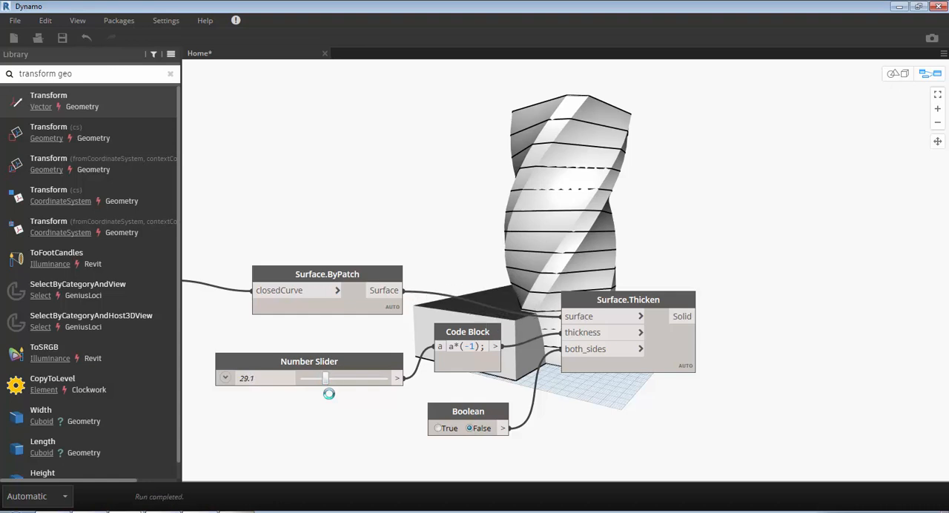
# - Add a List Create node in the empty area beyond the Surface.Thicken node
pyautogui.scroll(-6, 328, 394)
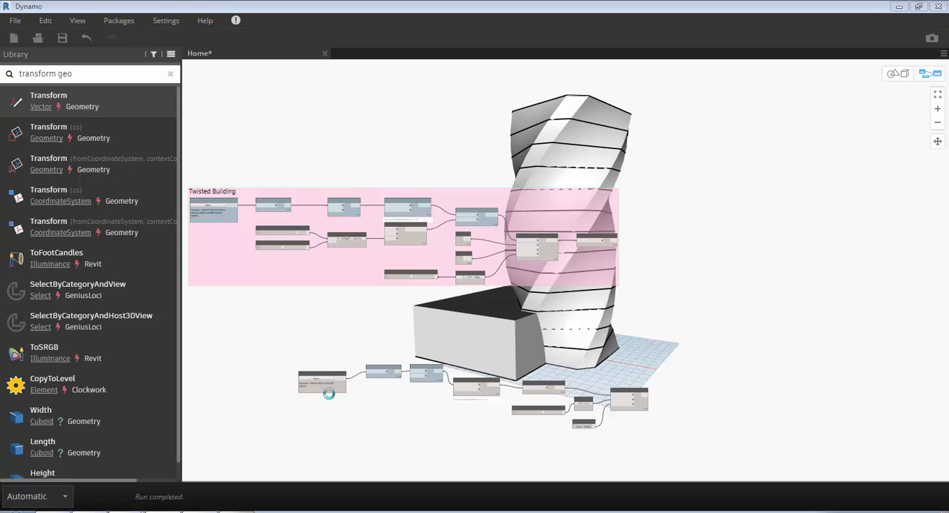
pyautogui.scroll(3, 328, 394)
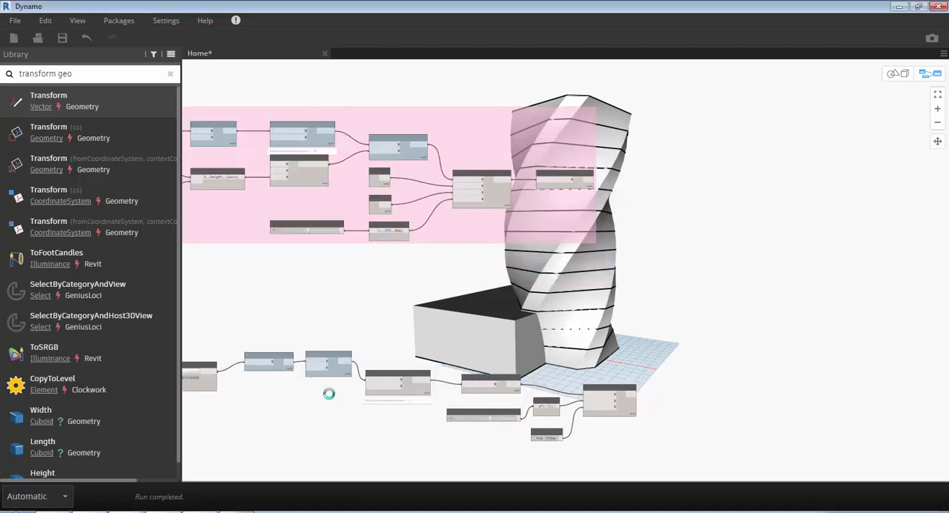
pyautogui.scroll(2, 329, 394)
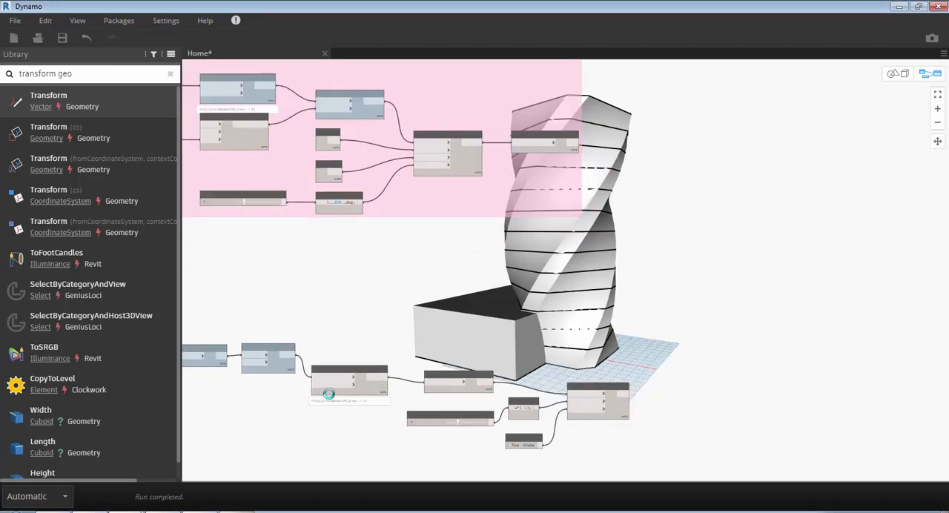
pyautogui.rightClick(720, 340)
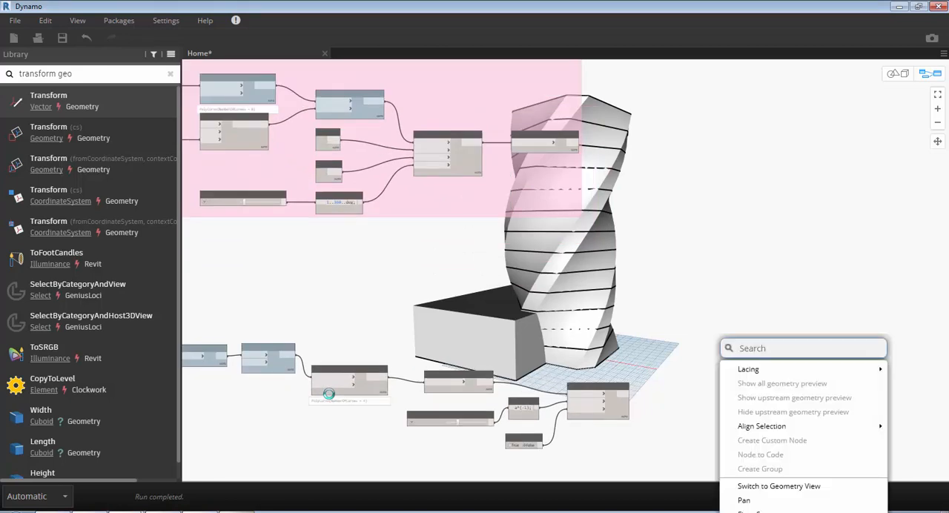
pyautogui.write('liste')
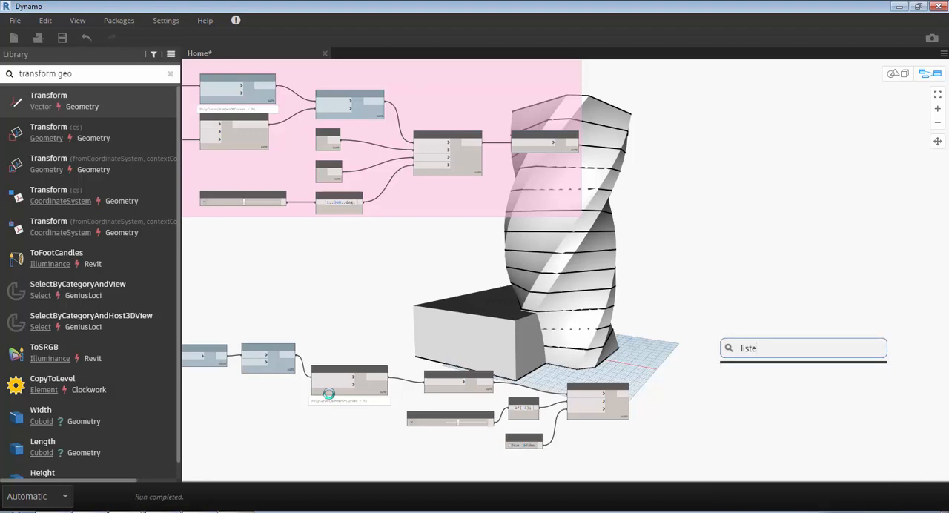
pyautogui.press('BackSpace')
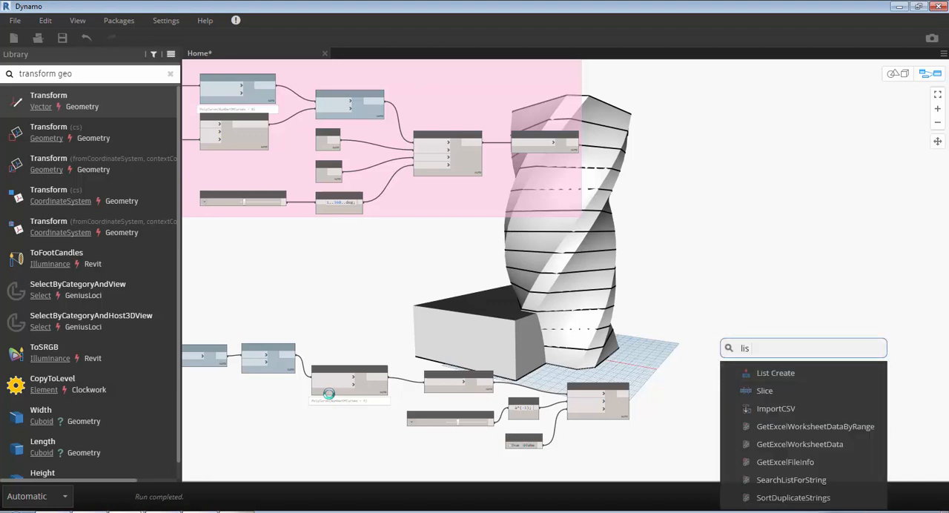
pyautogui.press('Return')
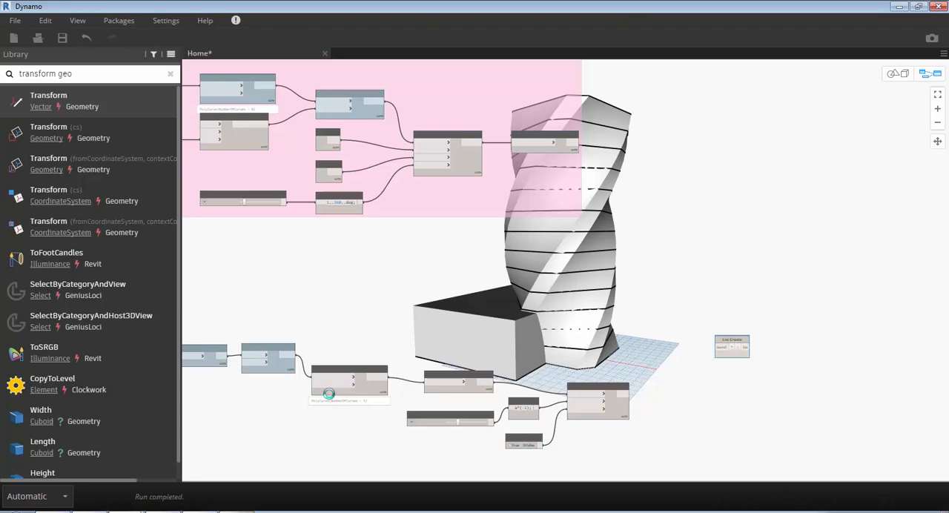
# - Add a second item input to List Create and connect the Solid.ByLoft Solid output to item0
pyautogui.scroll(5, 735, 357)
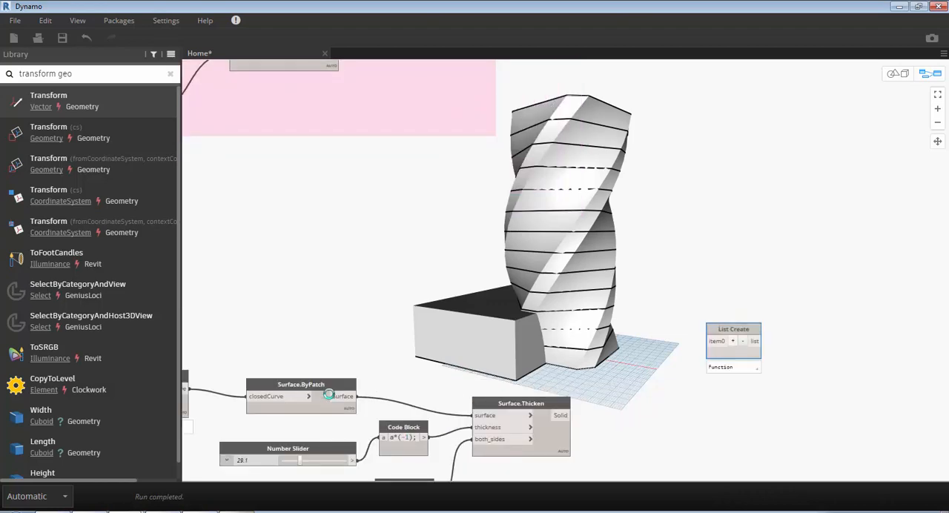
pyautogui.click(732, 341)
pyautogui.click(710, 341)
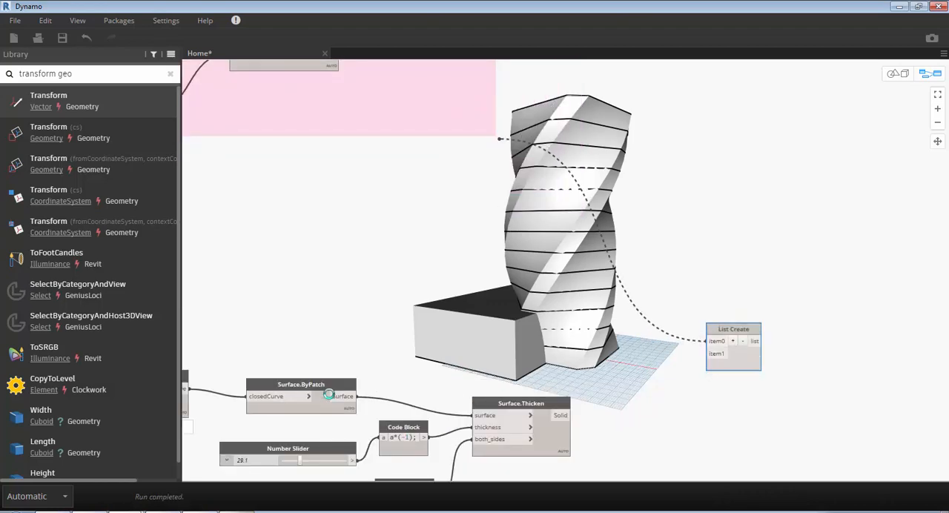
pyautogui.scroll(1, 500, 139)
pyautogui.moveTo(503, 139); pyautogui.dragTo(710, 327, button='middle')
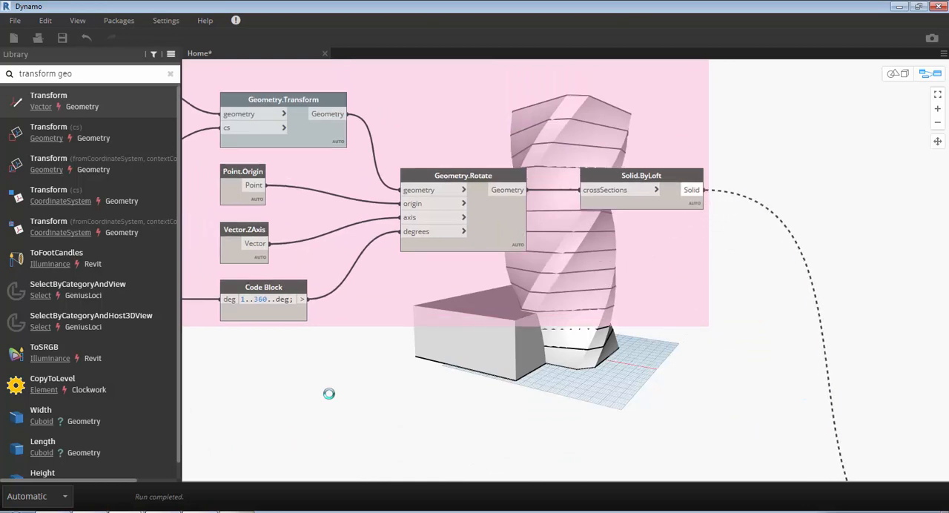
pyautogui.click(696, 189)
# - Connect the Solid output of Surface.Thicken to the item1 input of List Create
pyautogui.scroll(-2, 633, 194)
pyautogui.moveTo(731, 445); pyautogui.dragTo(626, 289, button='middle')
pyautogui.click(636, 360)
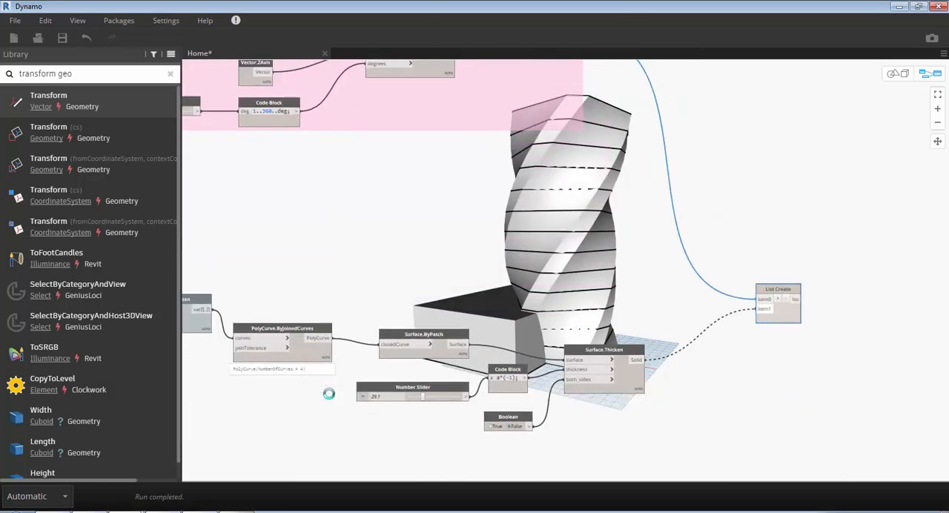
pyautogui.click(761, 309)
# - Add a Solid.ByUnion node beyond List Create and connect the list output to its solids input
pyautogui.rightClick(605, 183)
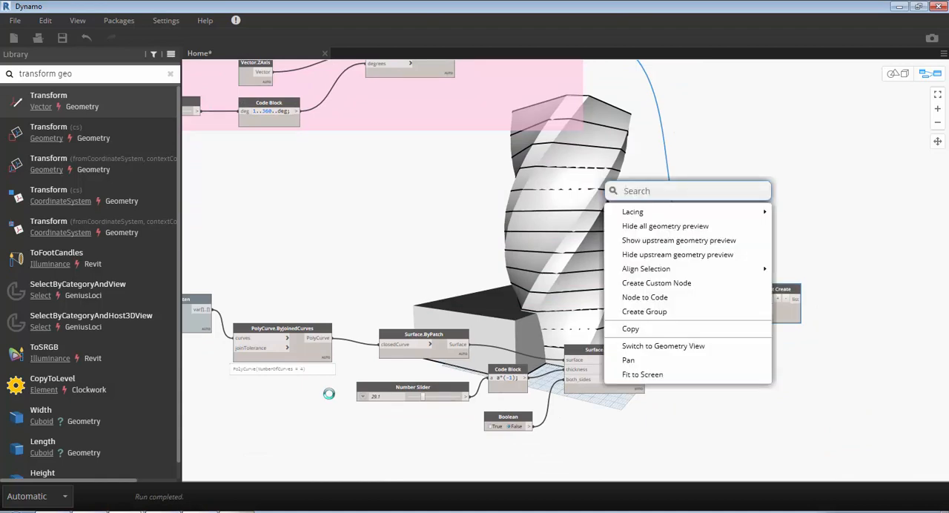
pyautogui.write('byuni')
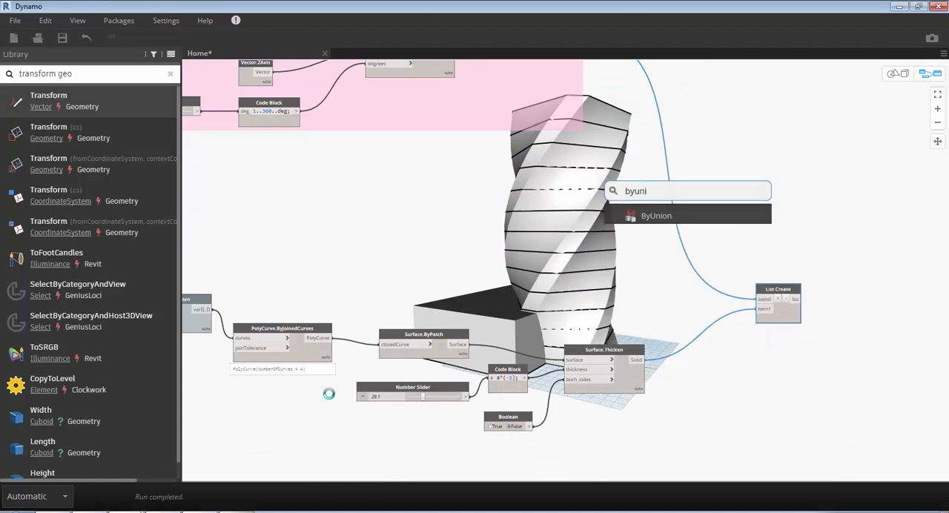
pyautogui.press('Return')
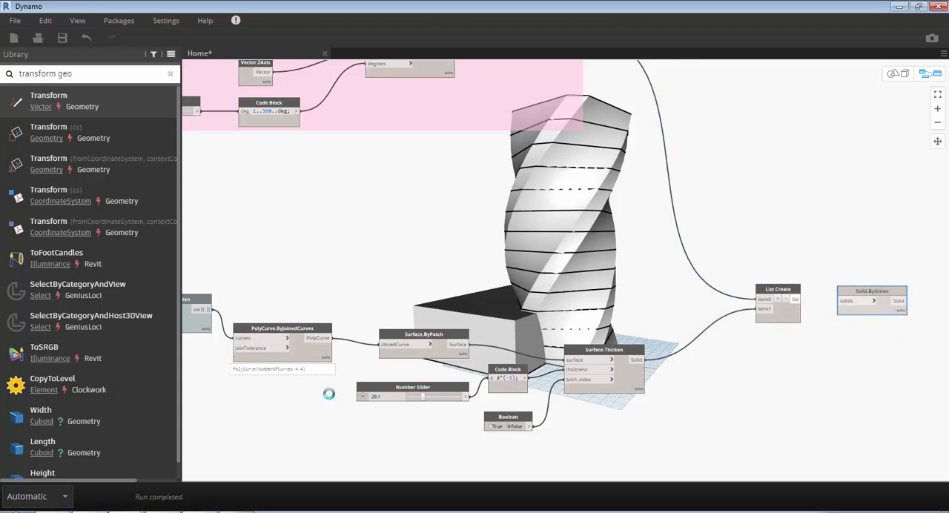
pyautogui.scroll(5, 863, 315)
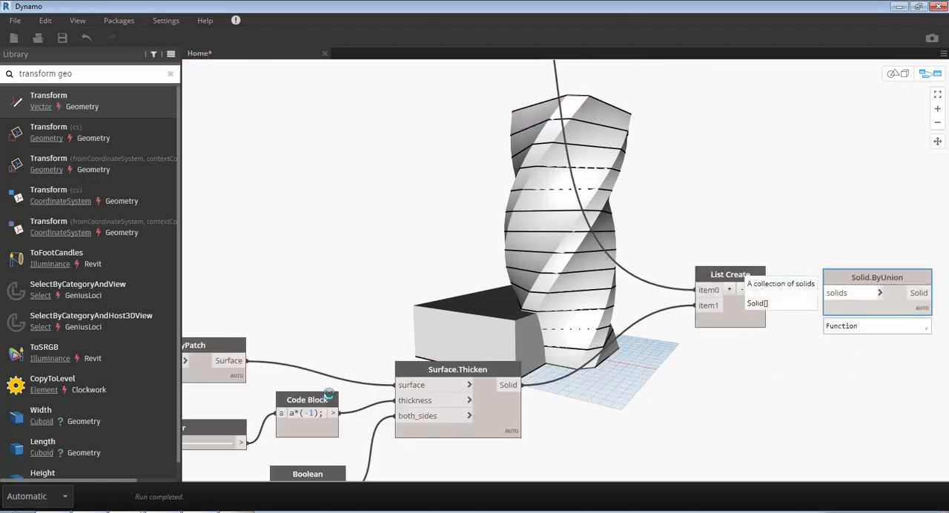
pyautogui.click(839, 293)
pyautogui.click(757, 290)
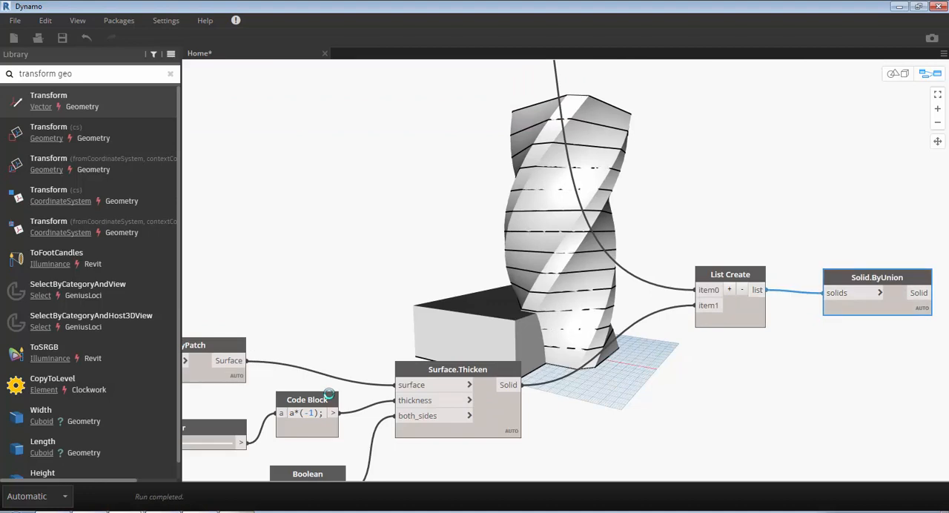
pyautogui.moveTo(742, 371); pyautogui.dragTo(512, 376, button='middle')
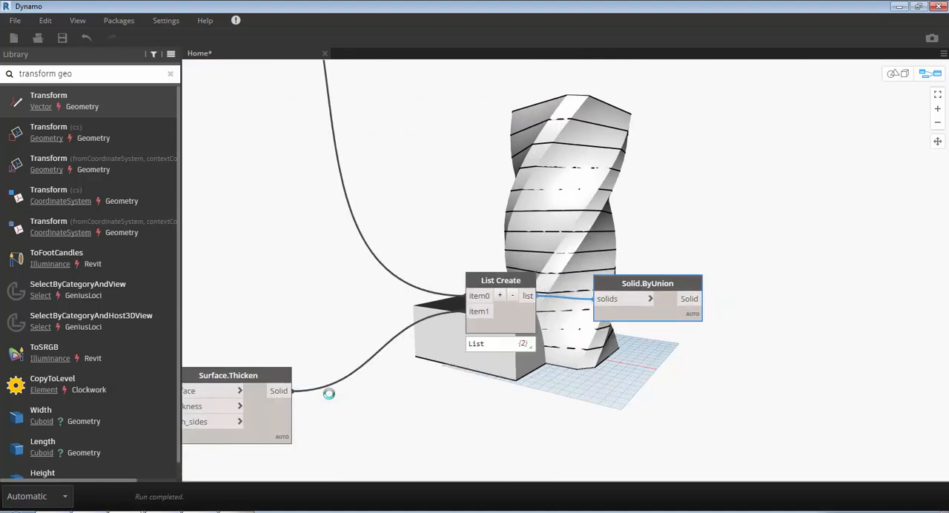
pyautogui.click(329, 394)
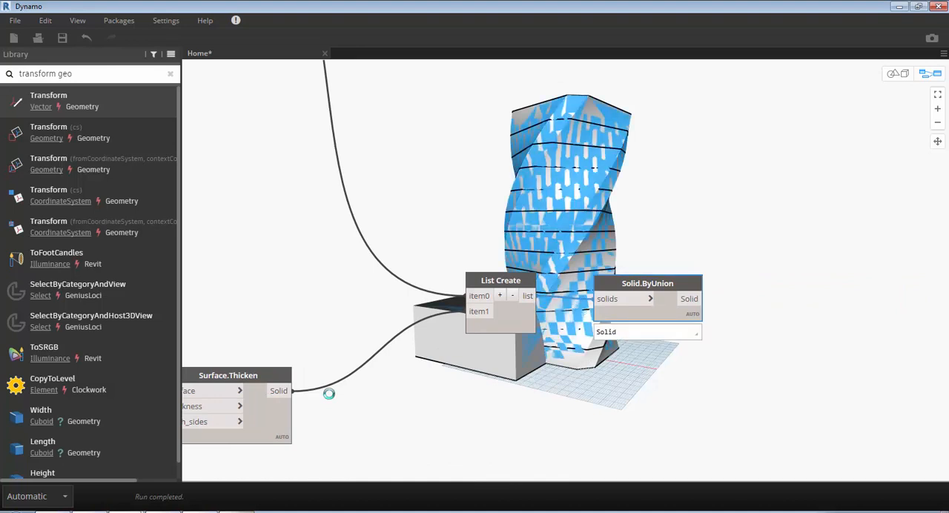
pyautogui.click(329, 394)
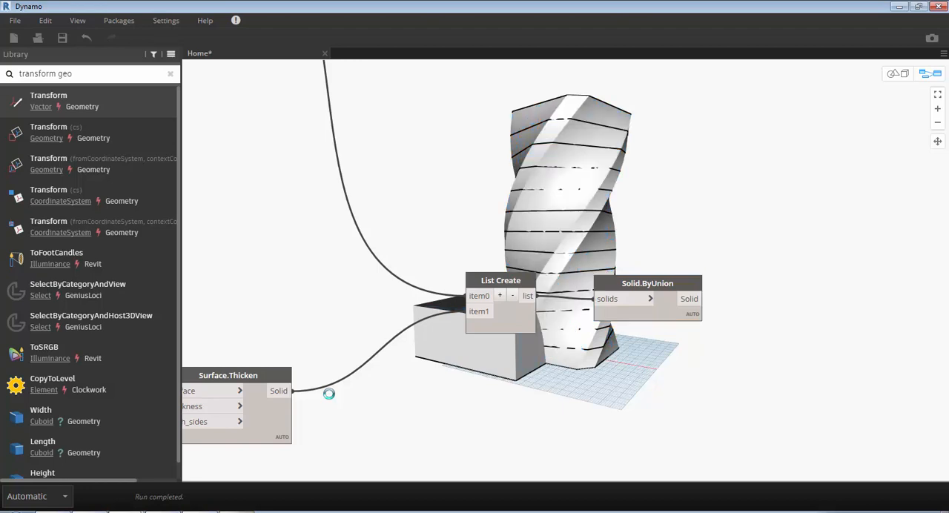
# - Switch to Revit and reset Temporary Hide/Isolate in the 3D view
pyautogui.click(900, 6)
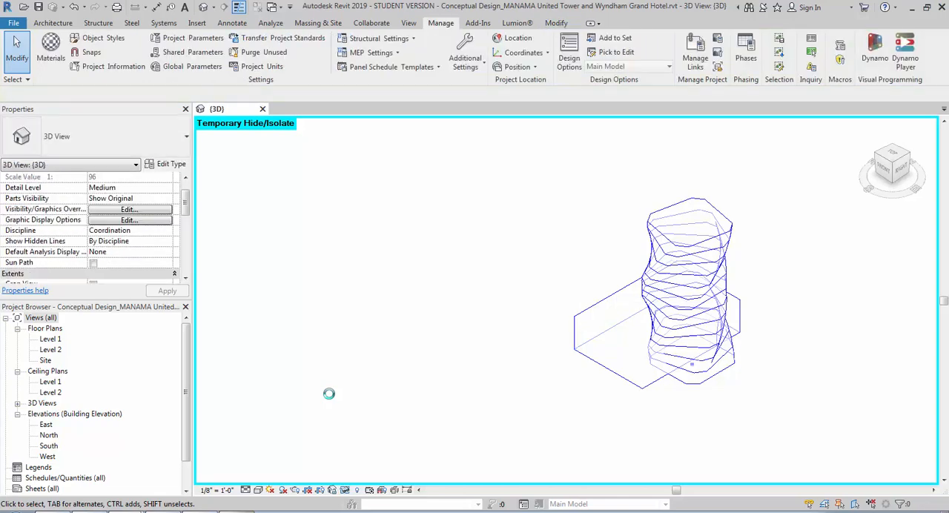
pyautogui.press('h')
pyautogui.press('r')
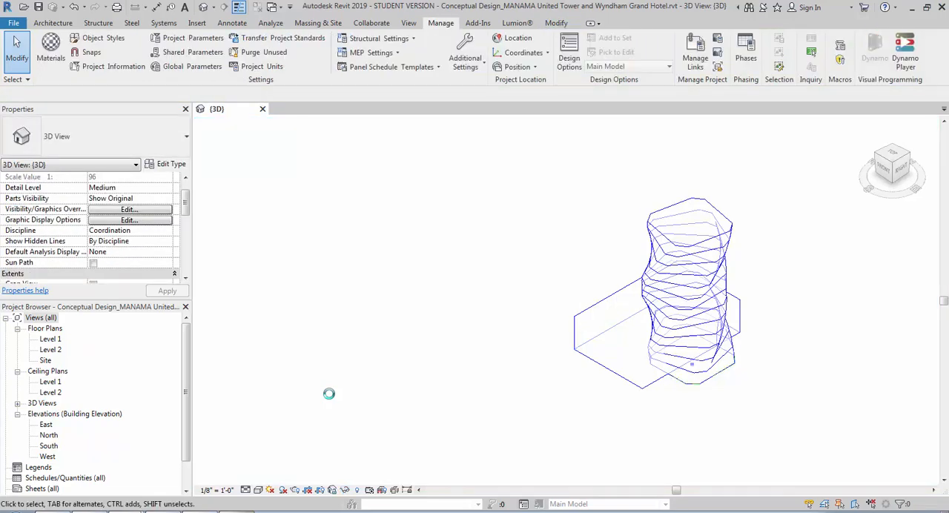
# - Switch back to Dynamo and search the node library for "import geo"
pyautogui.moveTo(162, 512)
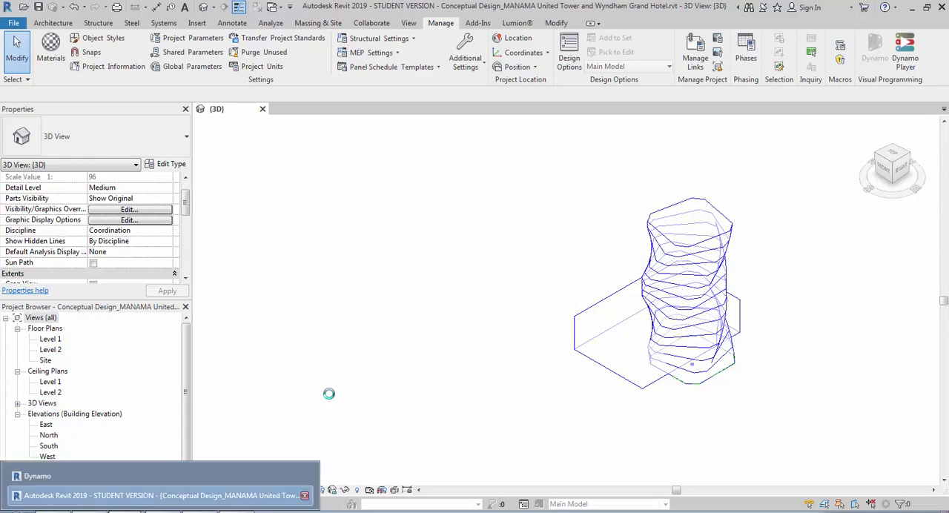
pyautogui.click(160, 476)
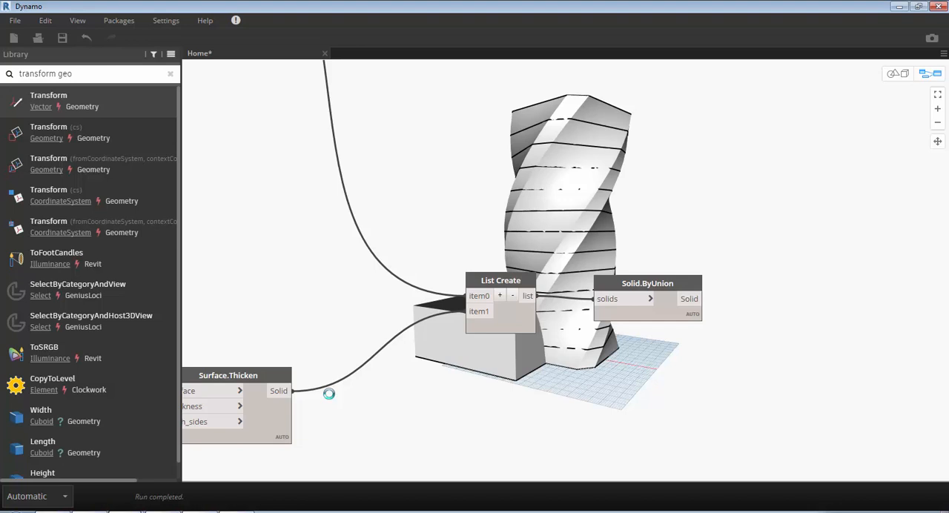
pyautogui.hotkey('ctrl', 'a')
pyautogui.write('import')
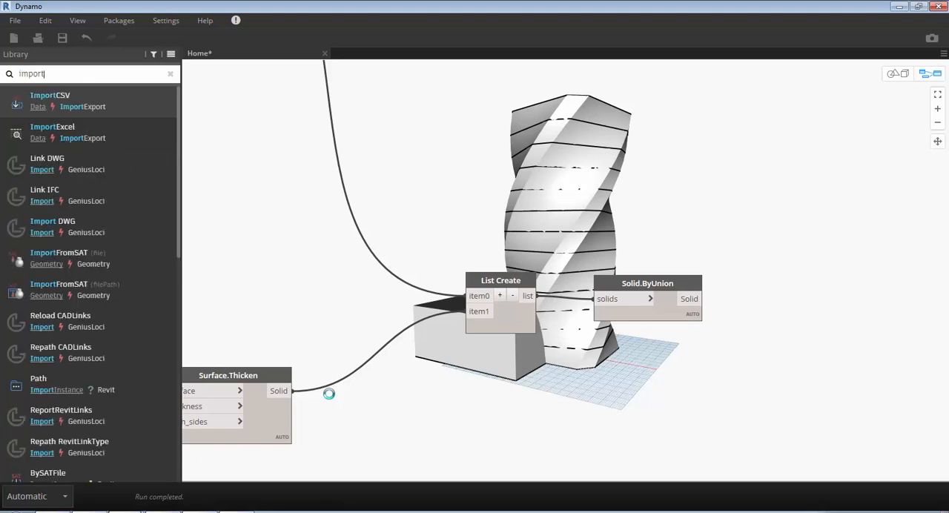
pyautogui.write('ge')
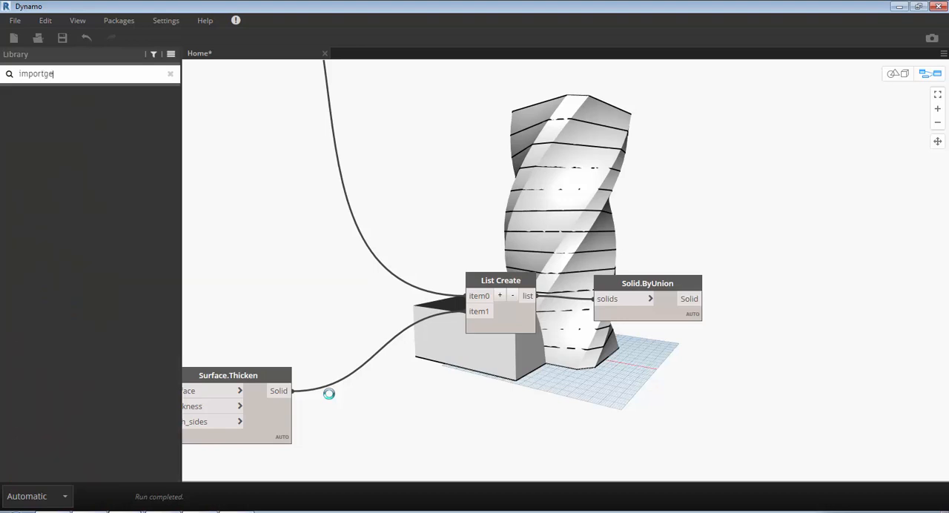
pyautogui.press('BackSpace')
pyautogui.press('BackSpace')
pyautogui.write('geo')
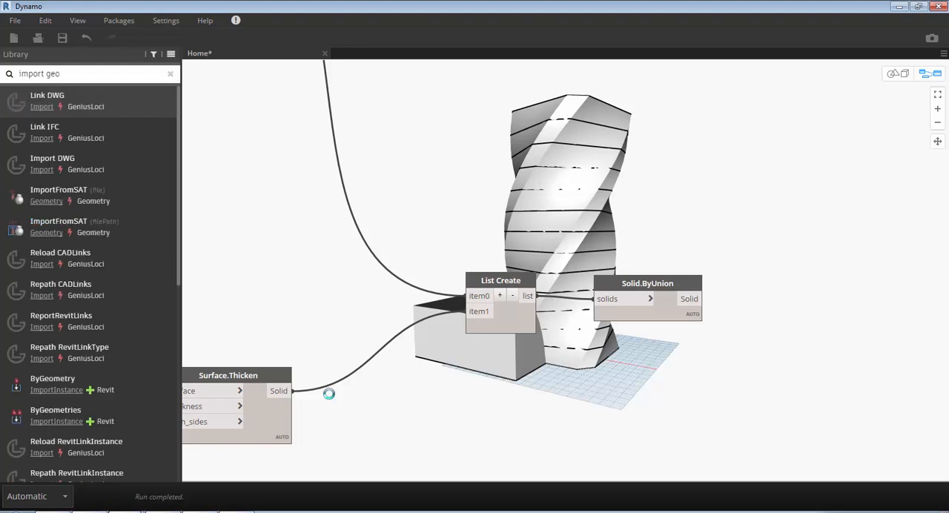
# - Add the ImportInstance.ByGeometry node from the search results and place it beyond Solid.ByUnion
pyautogui.press('Down')
pyautogui.press('Down')
pyautogui.press('Down')
pyautogui.press('Down')
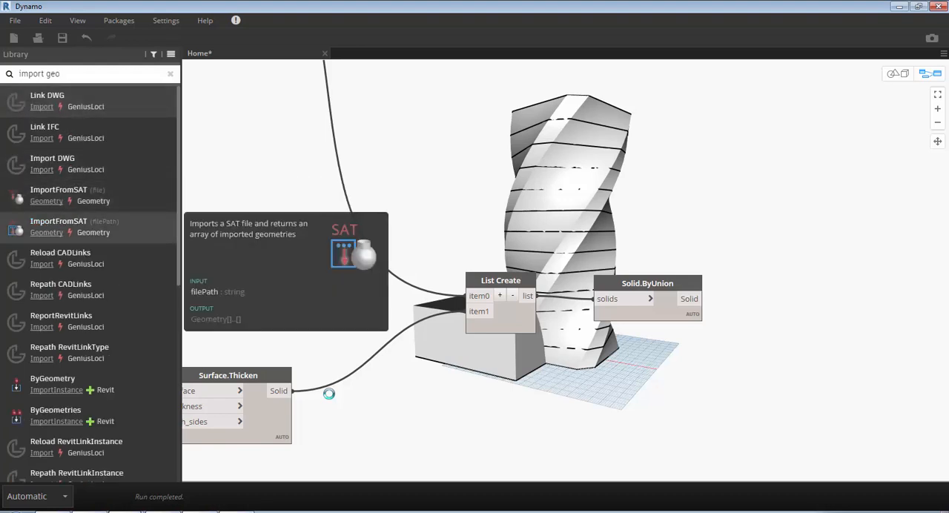
pyautogui.press('Down')
pyautogui.press('Down')
pyautogui.press('Down')
pyautogui.press('Down')
pyautogui.press('Down')
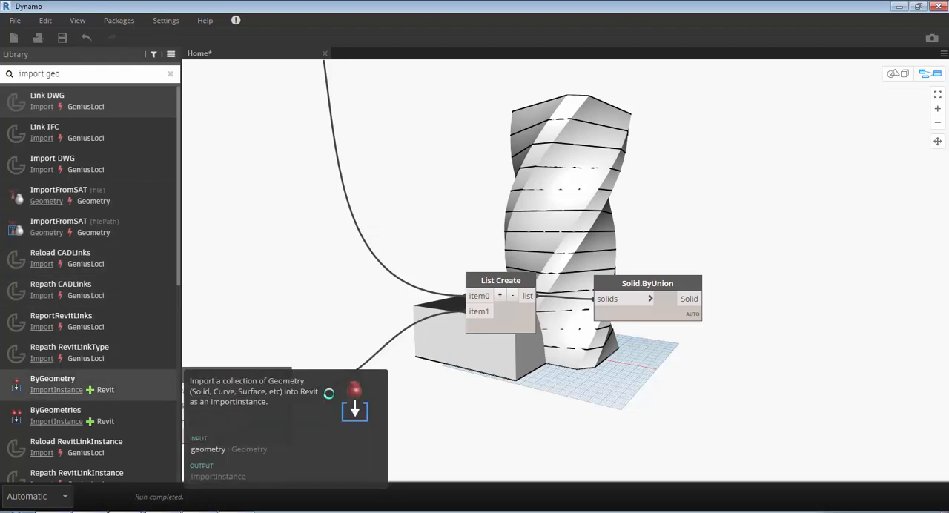
pyautogui.press('Down')
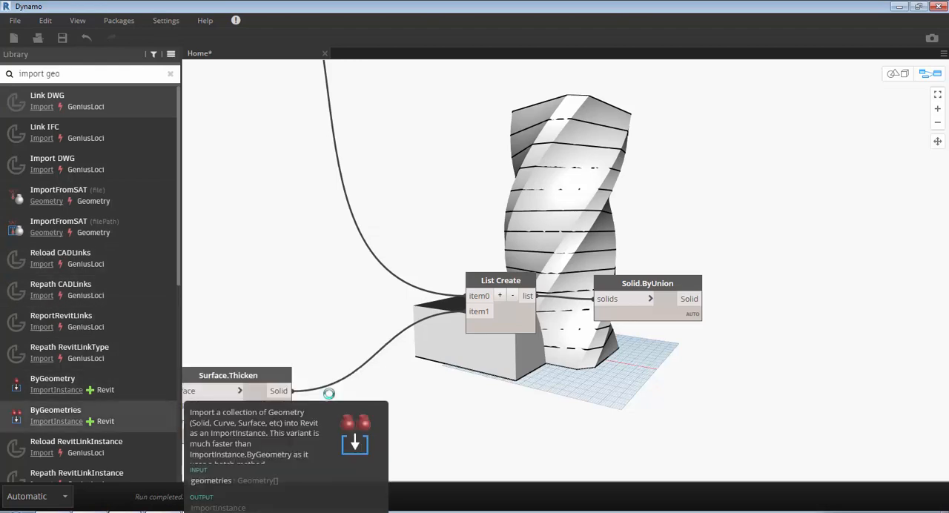
pyautogui.press('Up')
pyautogui.press('Down')
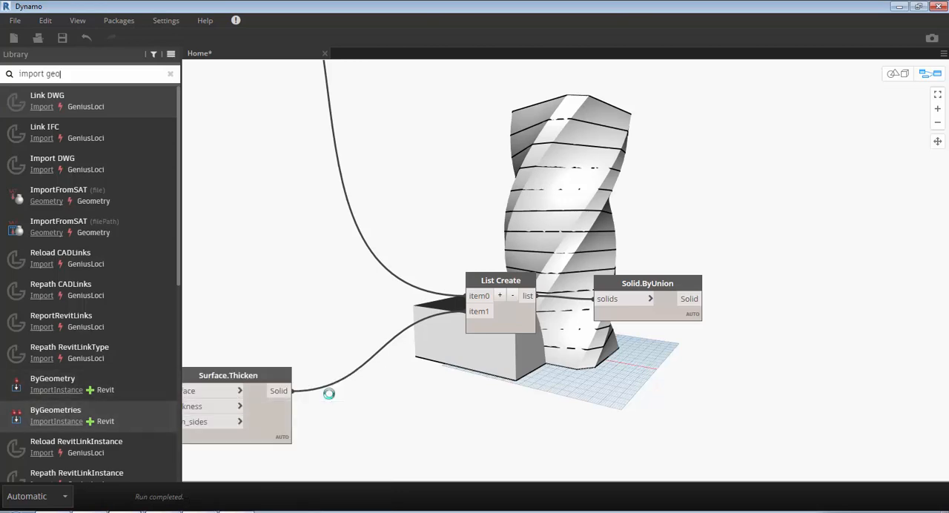
pyautogui.press('Up')
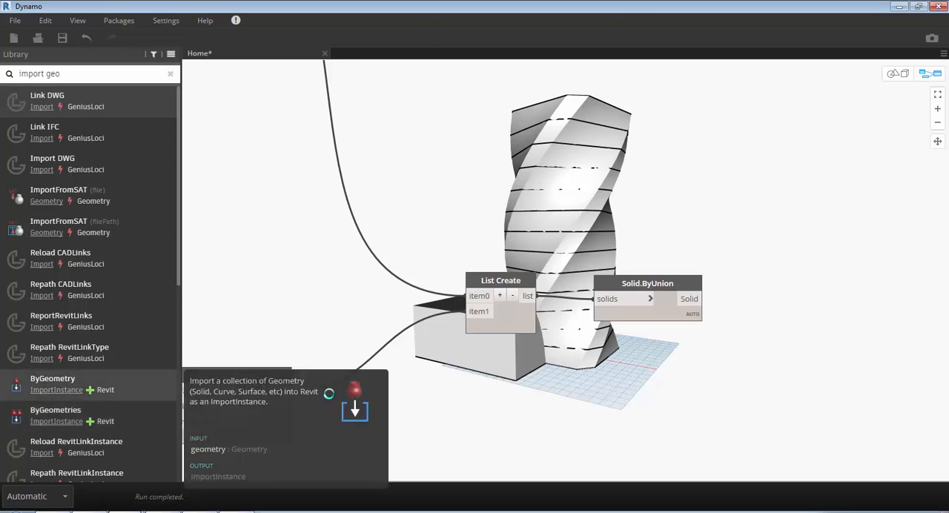
pyautogui.press('Return')
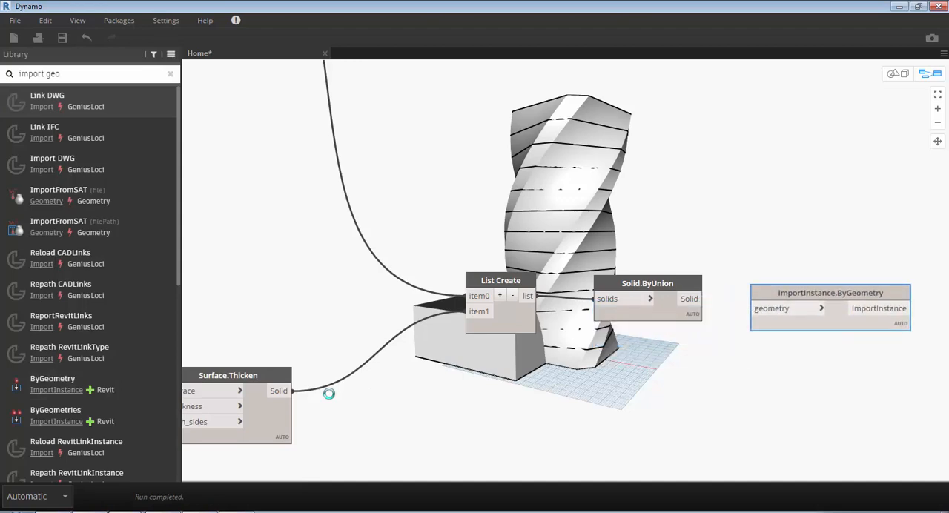
# - Select all podium nodes up to Surface.Thicken and clean up their layout
pyautogui.scroll(-7, 328, 394)
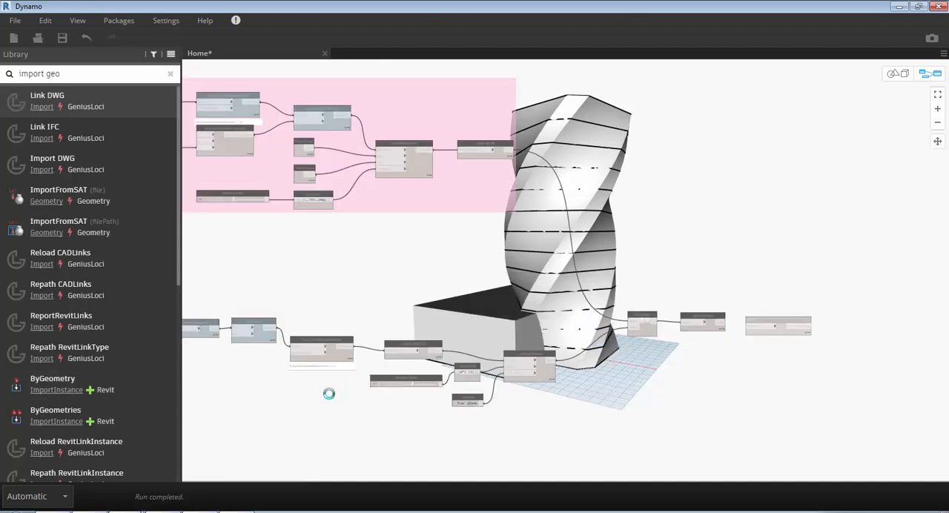
pyautogui.moveTo(628, 400); pyautogui.dragTo(333, 310)
pyautogui.hotkey('ctrl', 'l')
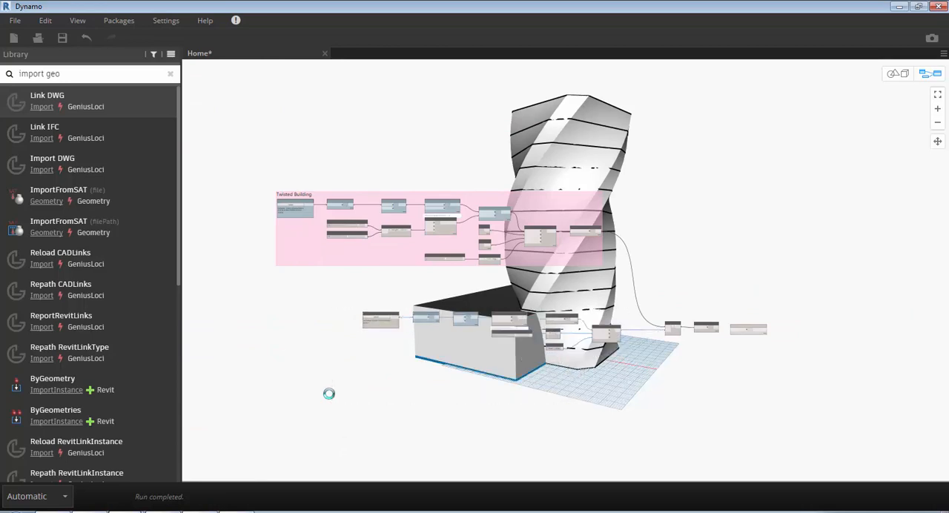
# - Group the selected podium nodes and title the group Support Building
pyautogui.click(332, 310)
pyautogui.hotkey('ctrl', 'g')
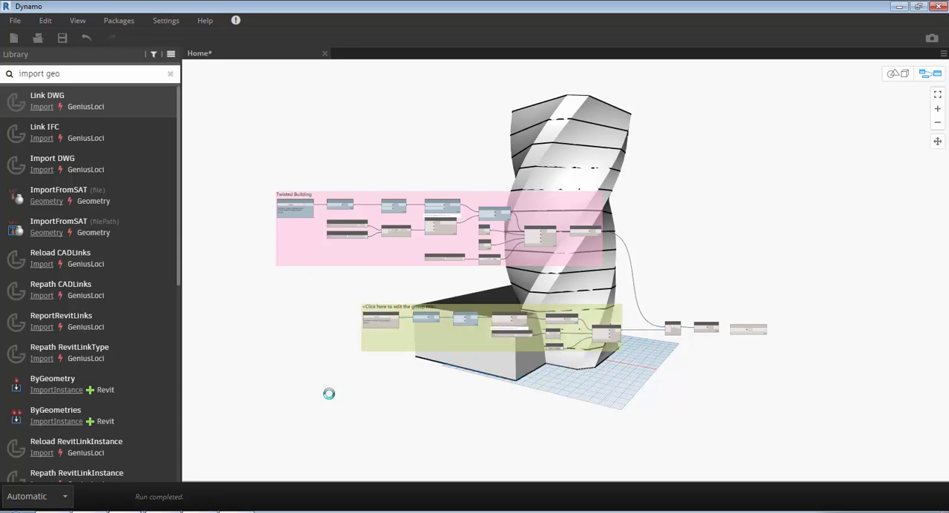
pyautogui.doubleClick(400, 307)
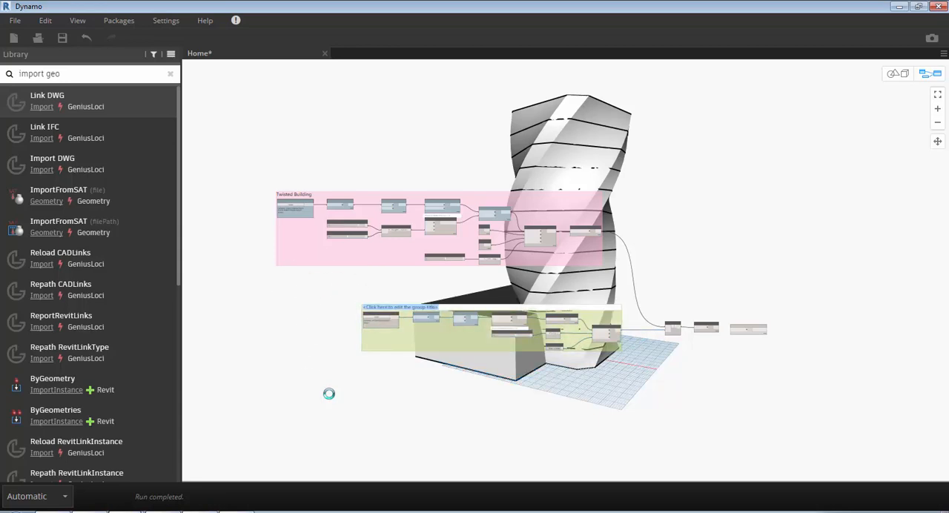
pyautogui.write('Support Bui')
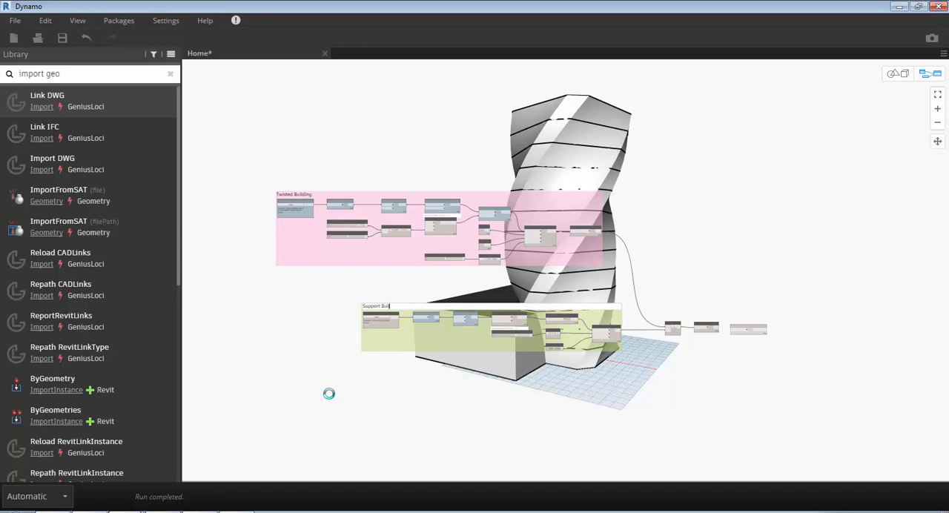
pyautogui.write('lding')
pyautogui.click(329, 394)
# - Connect the Solid output of Solid.ByUnion to the geometry input of ImportInstance.ByGeometry
pyautogui.scroll(2, 479, 327)
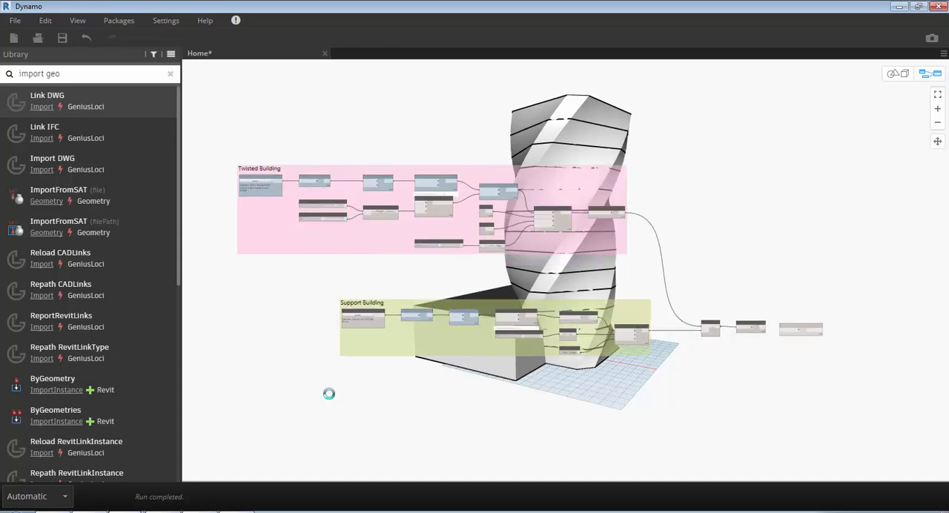
pyautogui.scroll(3, 836, 352)
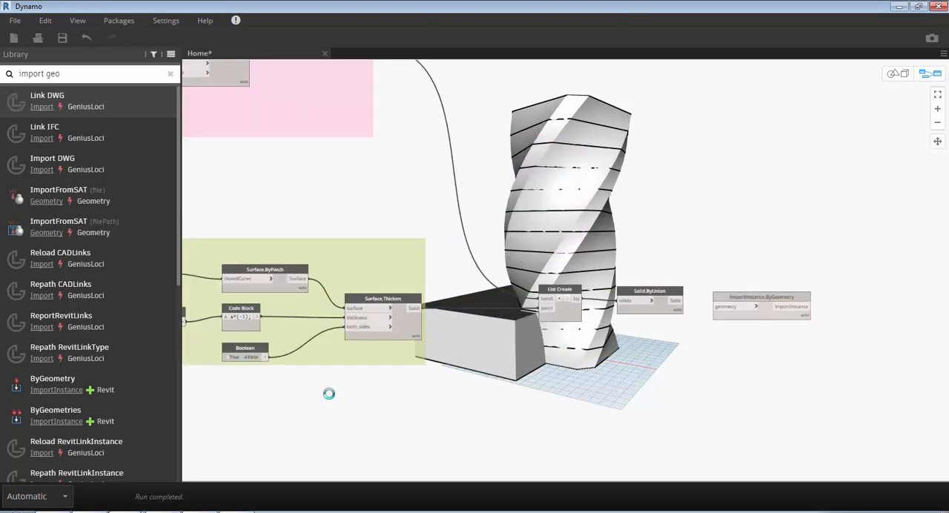
pyautogui.scroll(1, 745, 356)
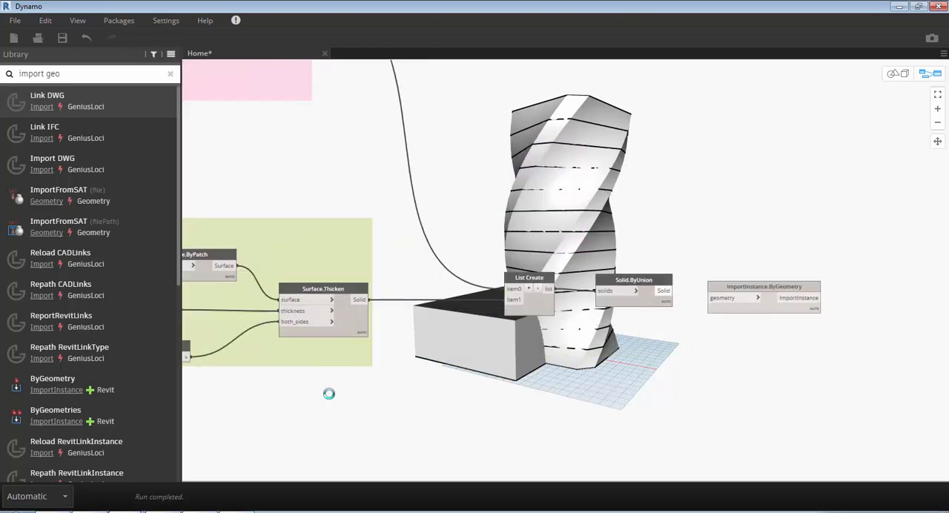
pyautogui.click(663, 290)
pyautogui.click(724, 298)
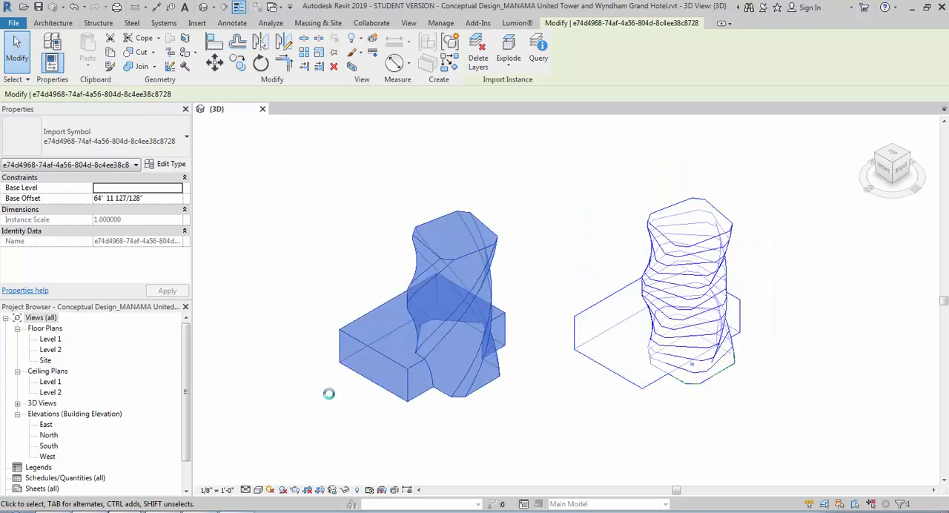
# - Undo the last move of the imported building in the Revit 3D view
pyautogui.hotkey('ctrl', 'z')
pyautogui.click(613, 338)
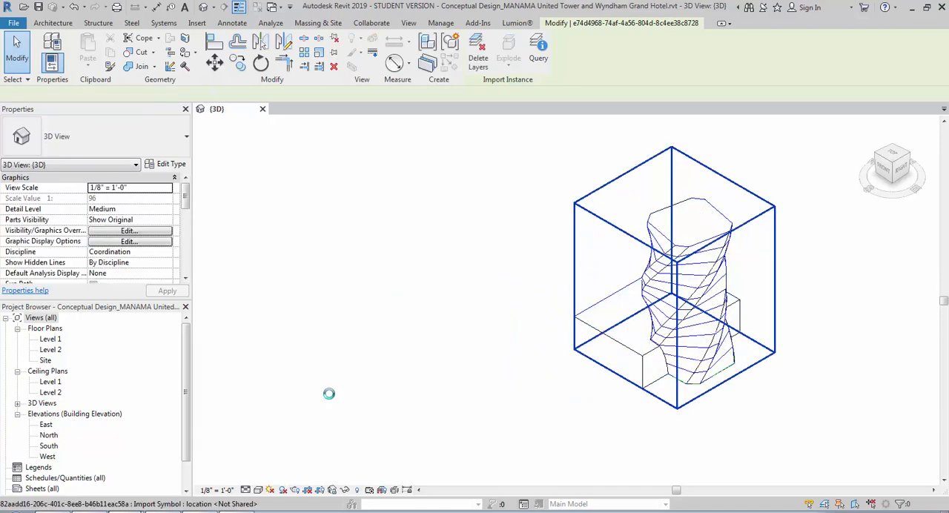
# - Display the Revit 3D view in the Shaded visual style and check that the combined building selects as one import
pyautogui.moveTo(613, 337)
pyautogui.keyDown('shift'); pyautogui.mouseDown(button='middle')
pyautogui.moveTo(672, 301)
pyautogui.moveTo(508, 315)
pyautogui.moveTo(557, 334)
pyautogui.moveTo(609, 331)
pyautogui.moveTo(612, 317)
pyautogui.mouseUp(button='middle'); pyautogui.keyUp('shift')
pyautogui.press('Escape')
pyautogui.press('s')
pyautogui.press('d')
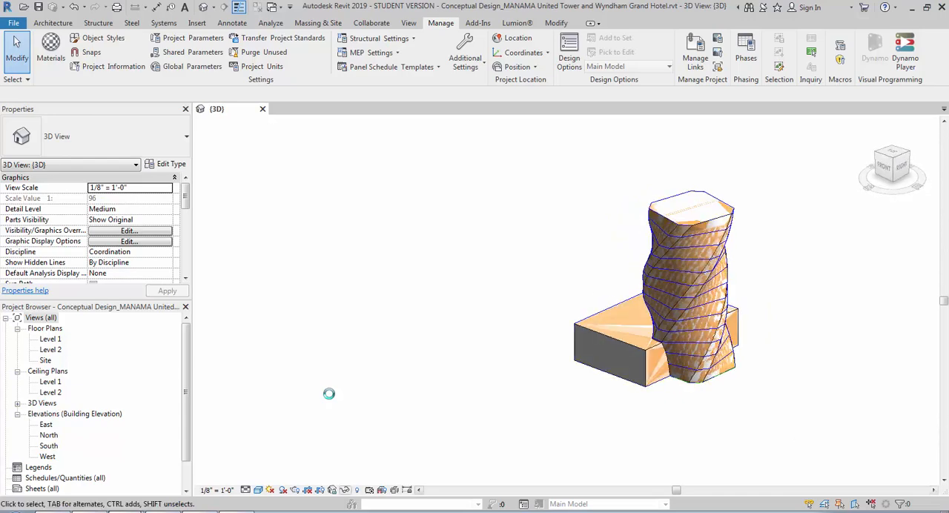
pyautogui.click(653, 338)
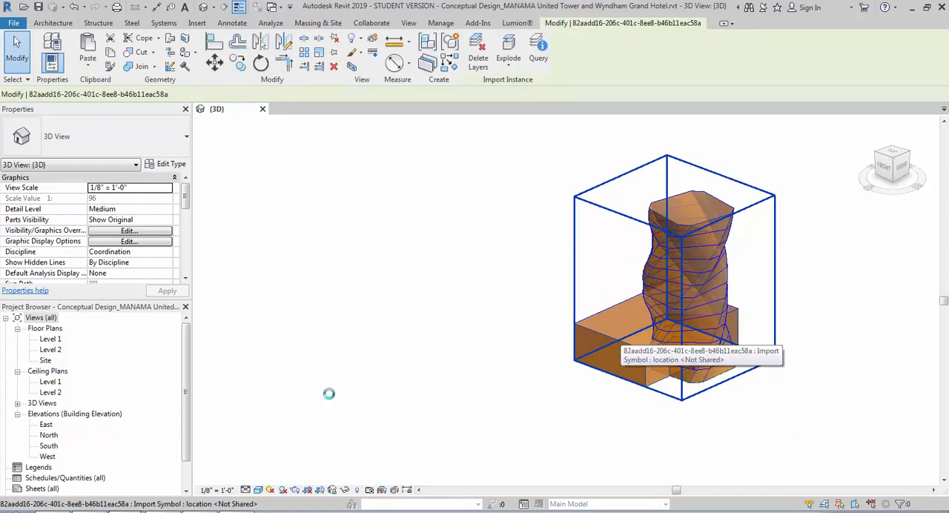
pyautogui.press('Escape')
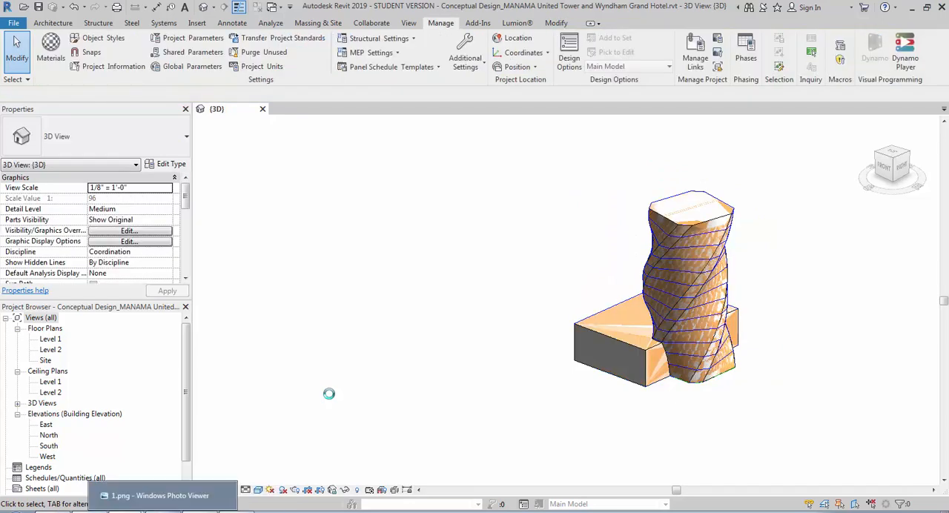
# - Switch to Dynamo and bring the tower group, the Support Building group and the union and import nodes into view together
pyautogui.moveTo(125, 512)
pyautogui.click(37, 477)
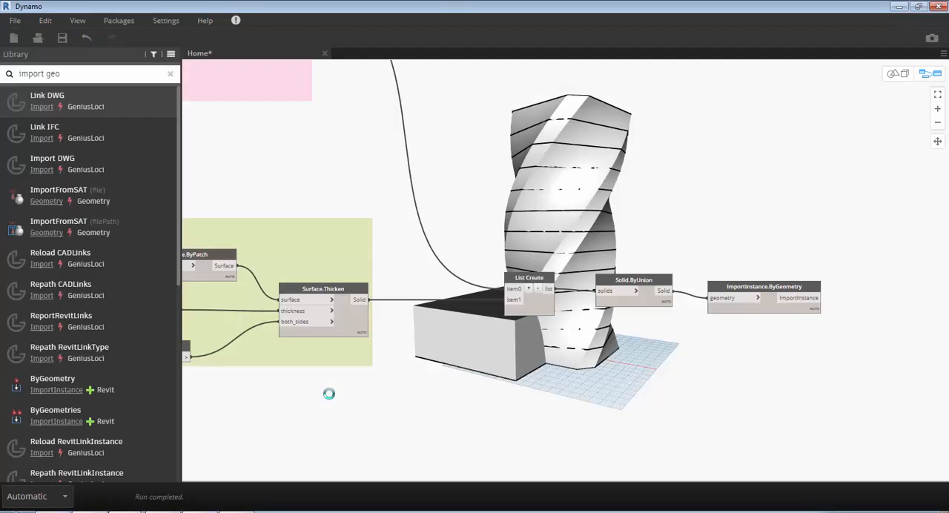
pyautogui.scroll(-5, 594, 355)
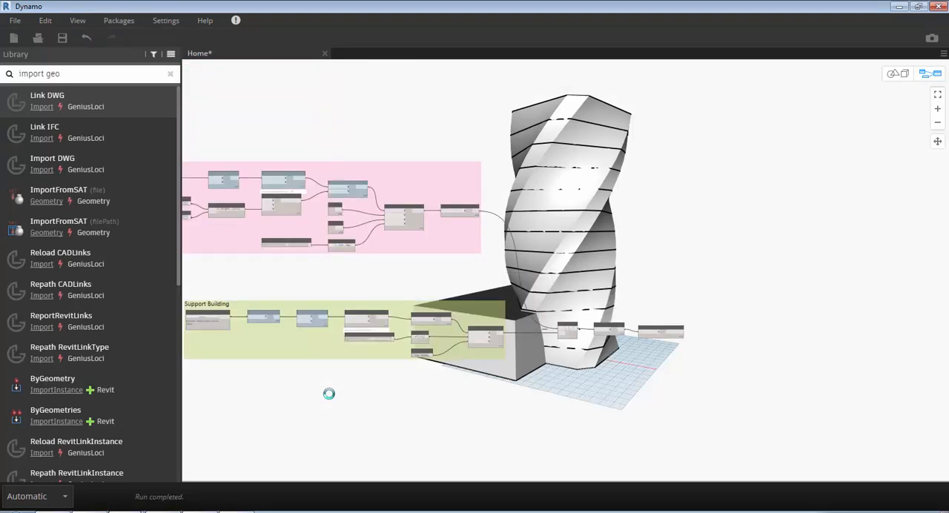
pyautogui.moveTo(328, 394); pyautogui.dragTo(415, 419, button='middle')
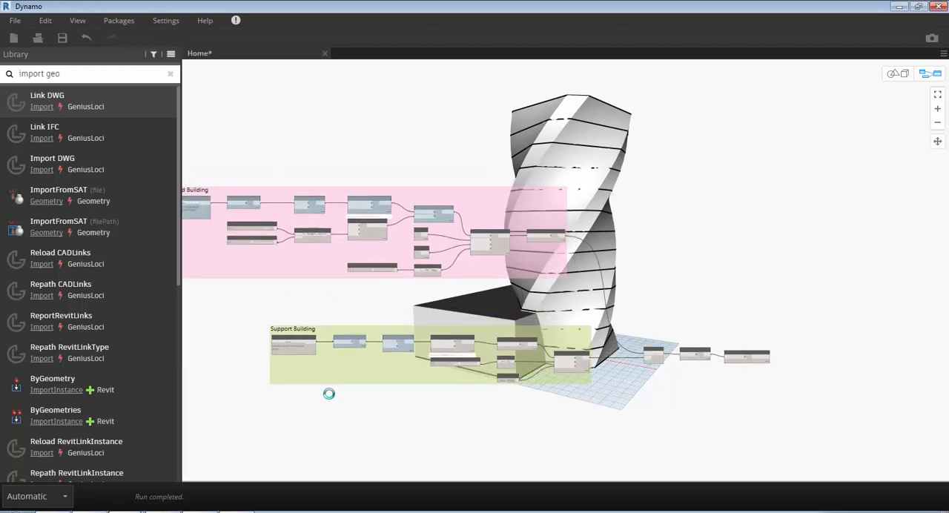